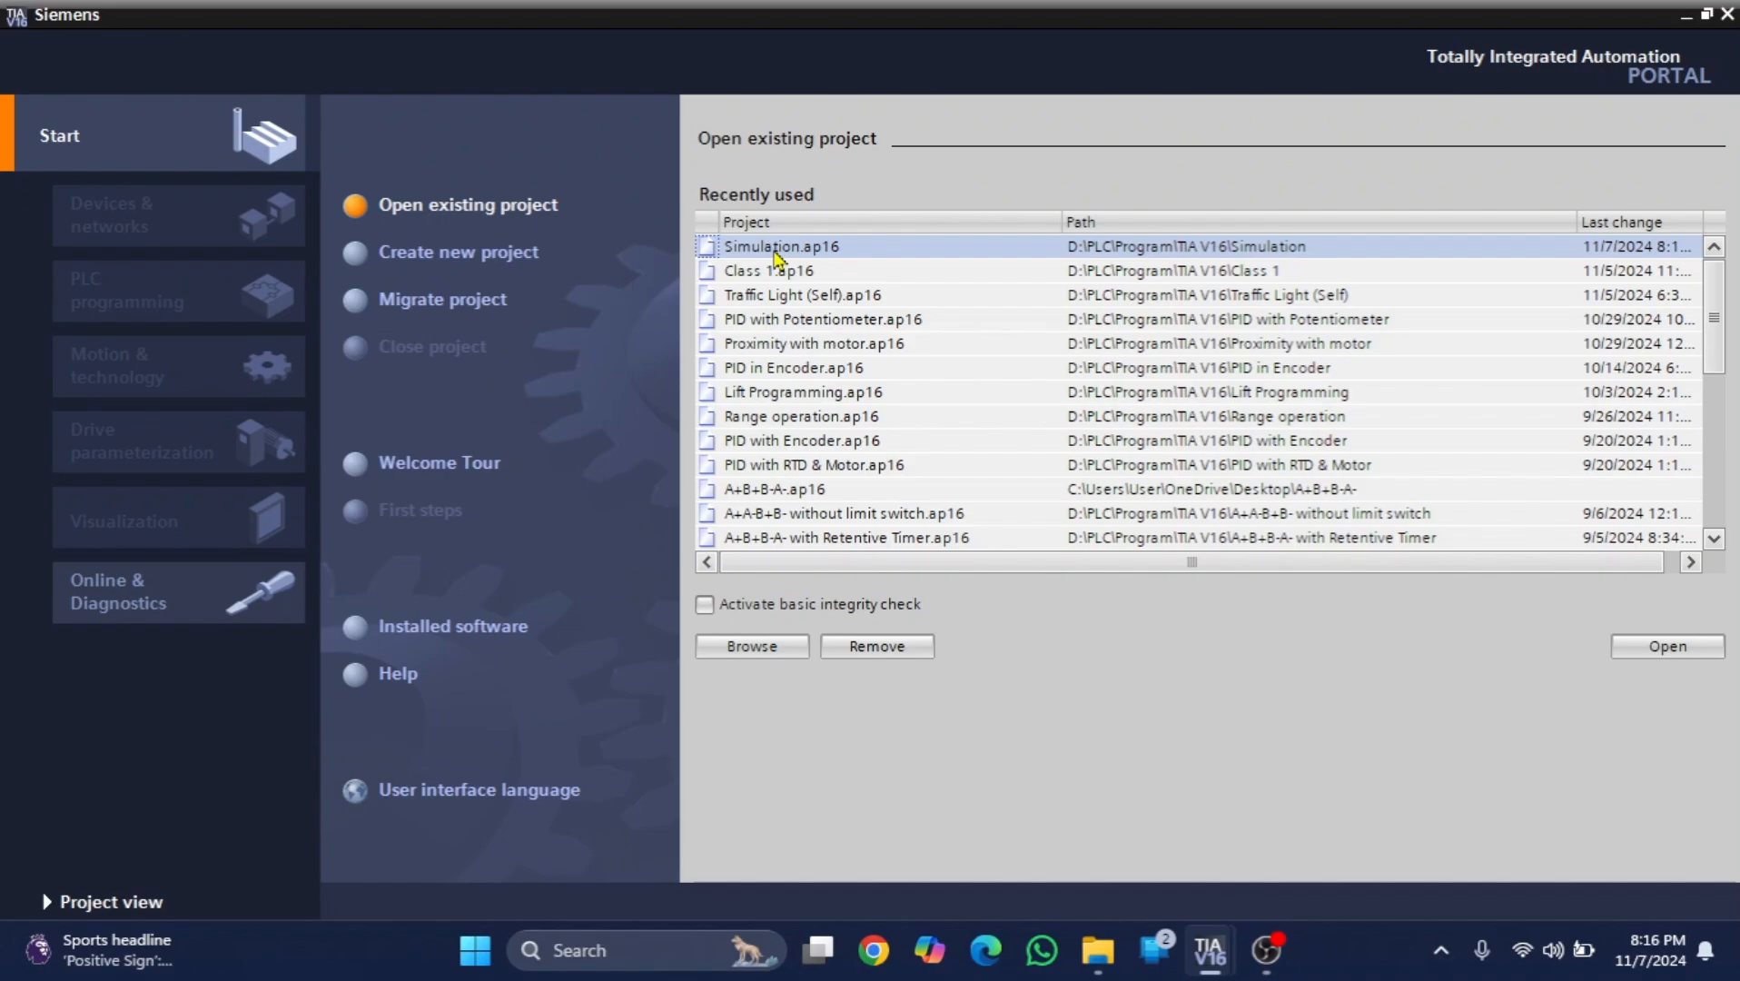
# - Open the recent project Simulation.ap16 and open its Main organization block for PLC programming
pyautogui.doubleClick(773, 248)
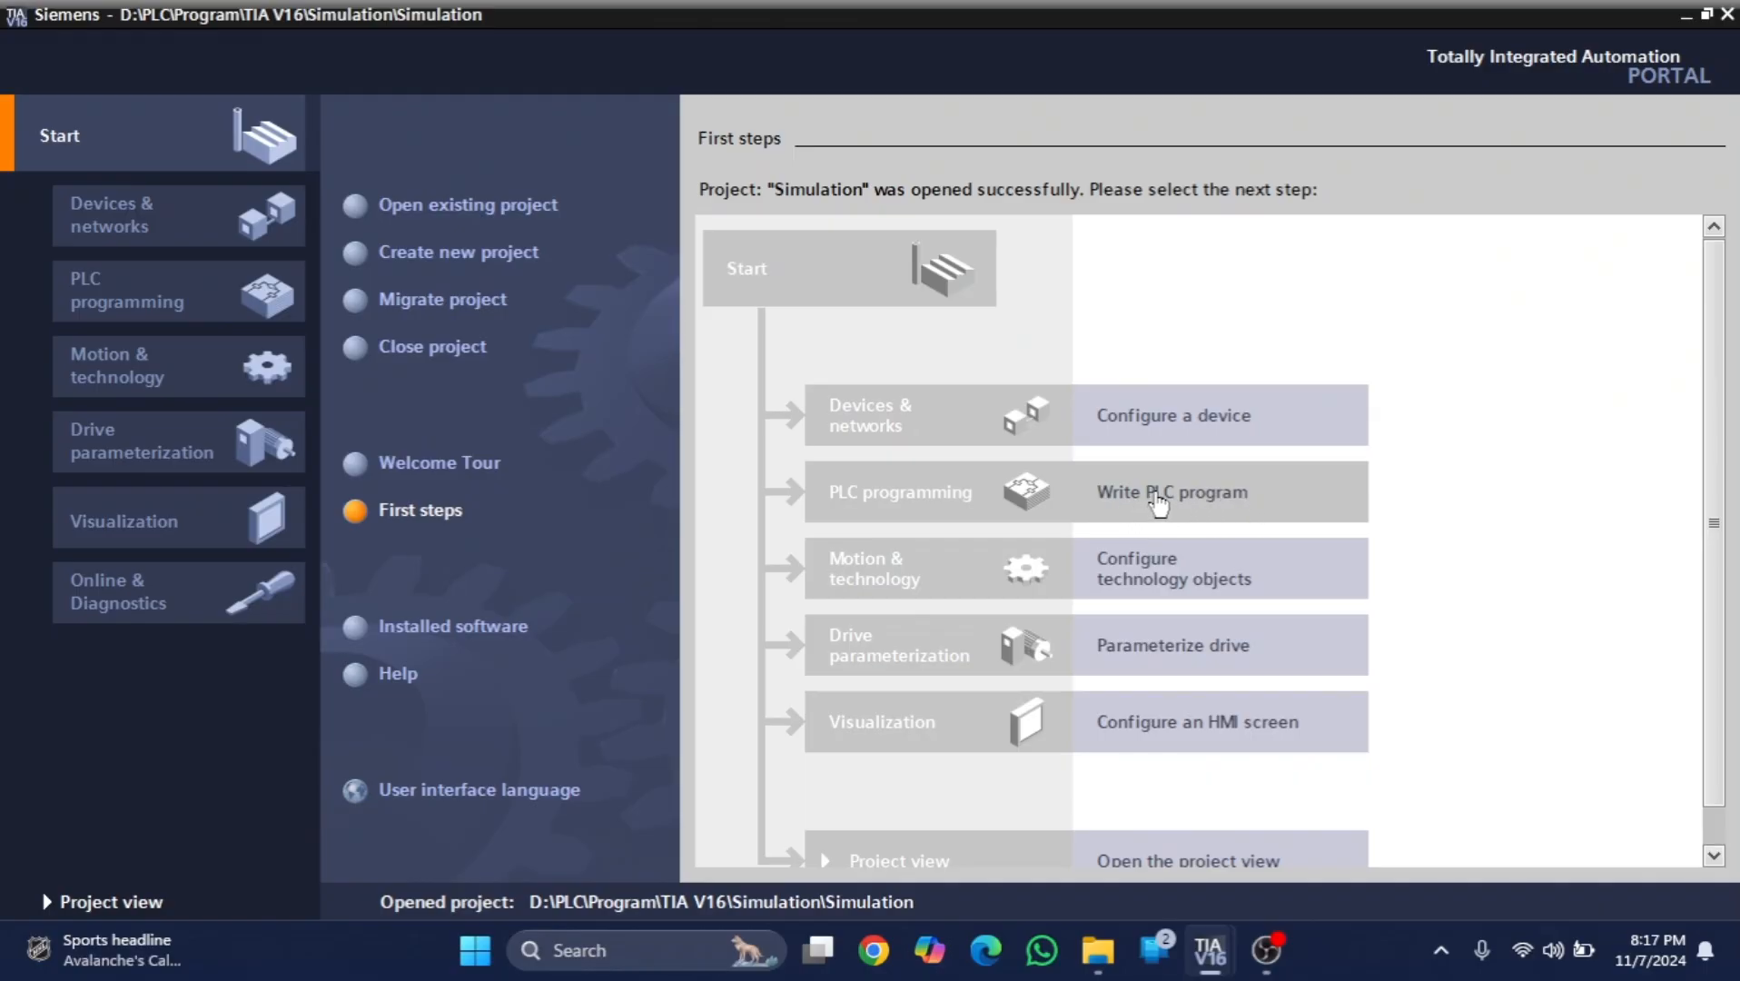
pyautogui.click(1158, 504)
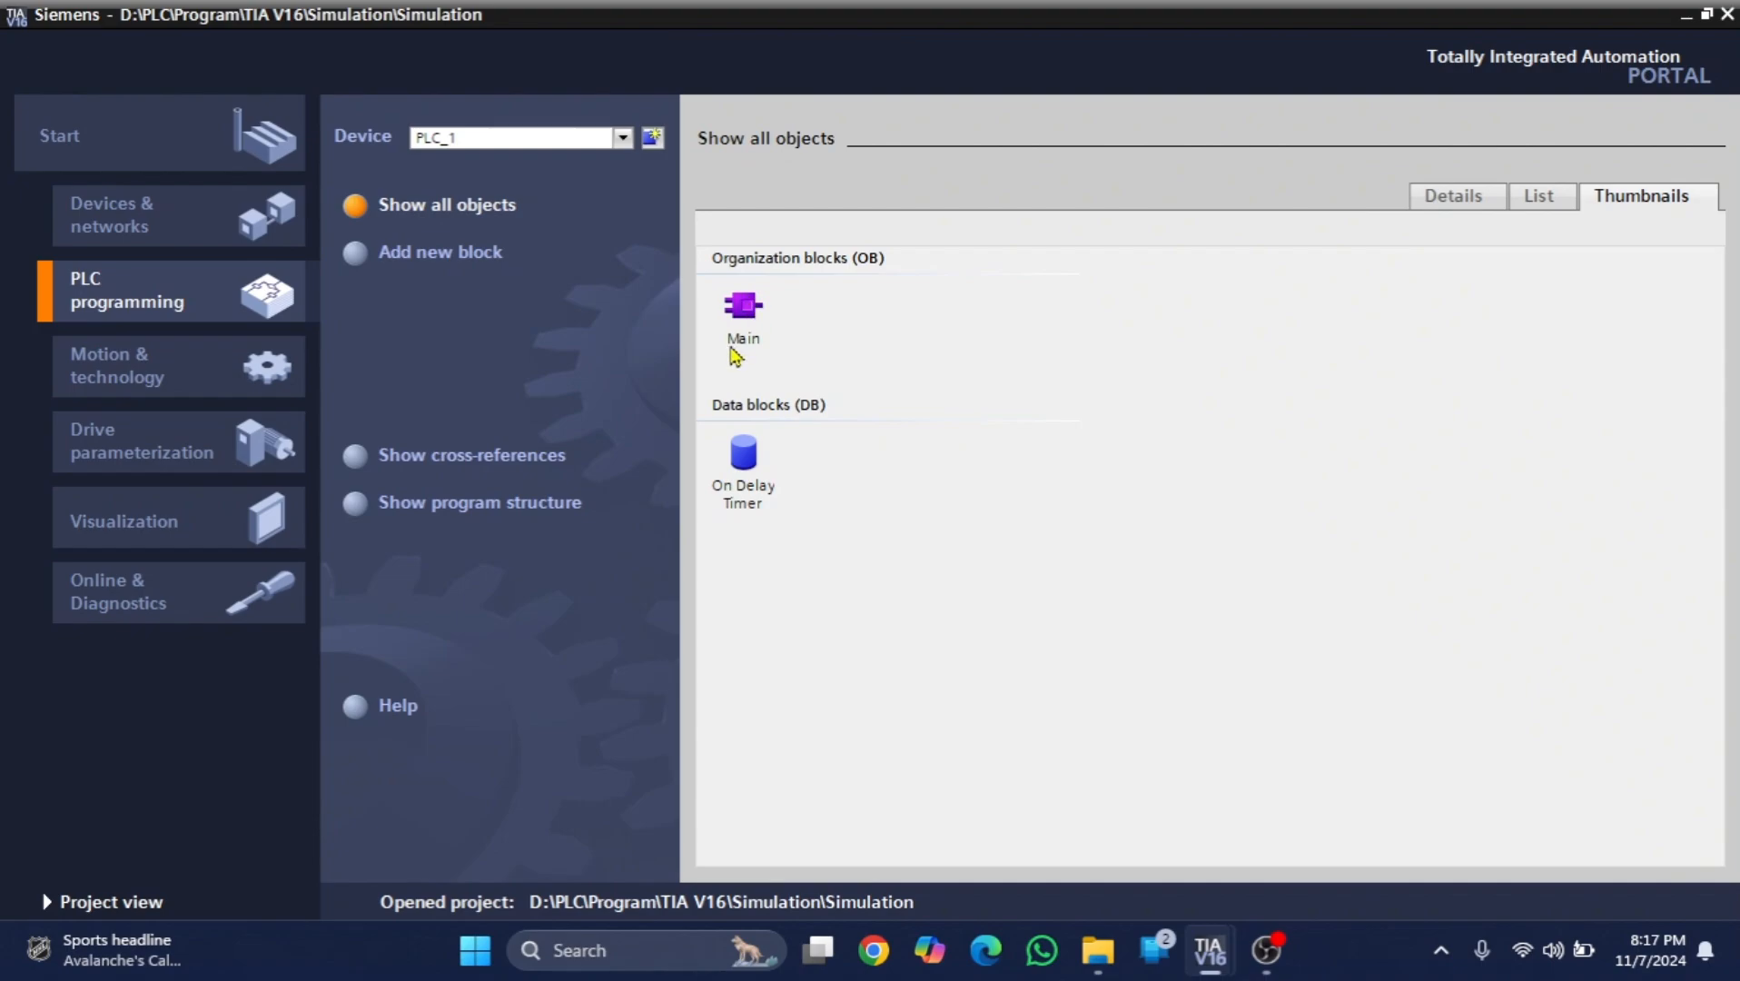
pyautogui.click(748, 313)
pyautogui.doubleClick(748, 314)
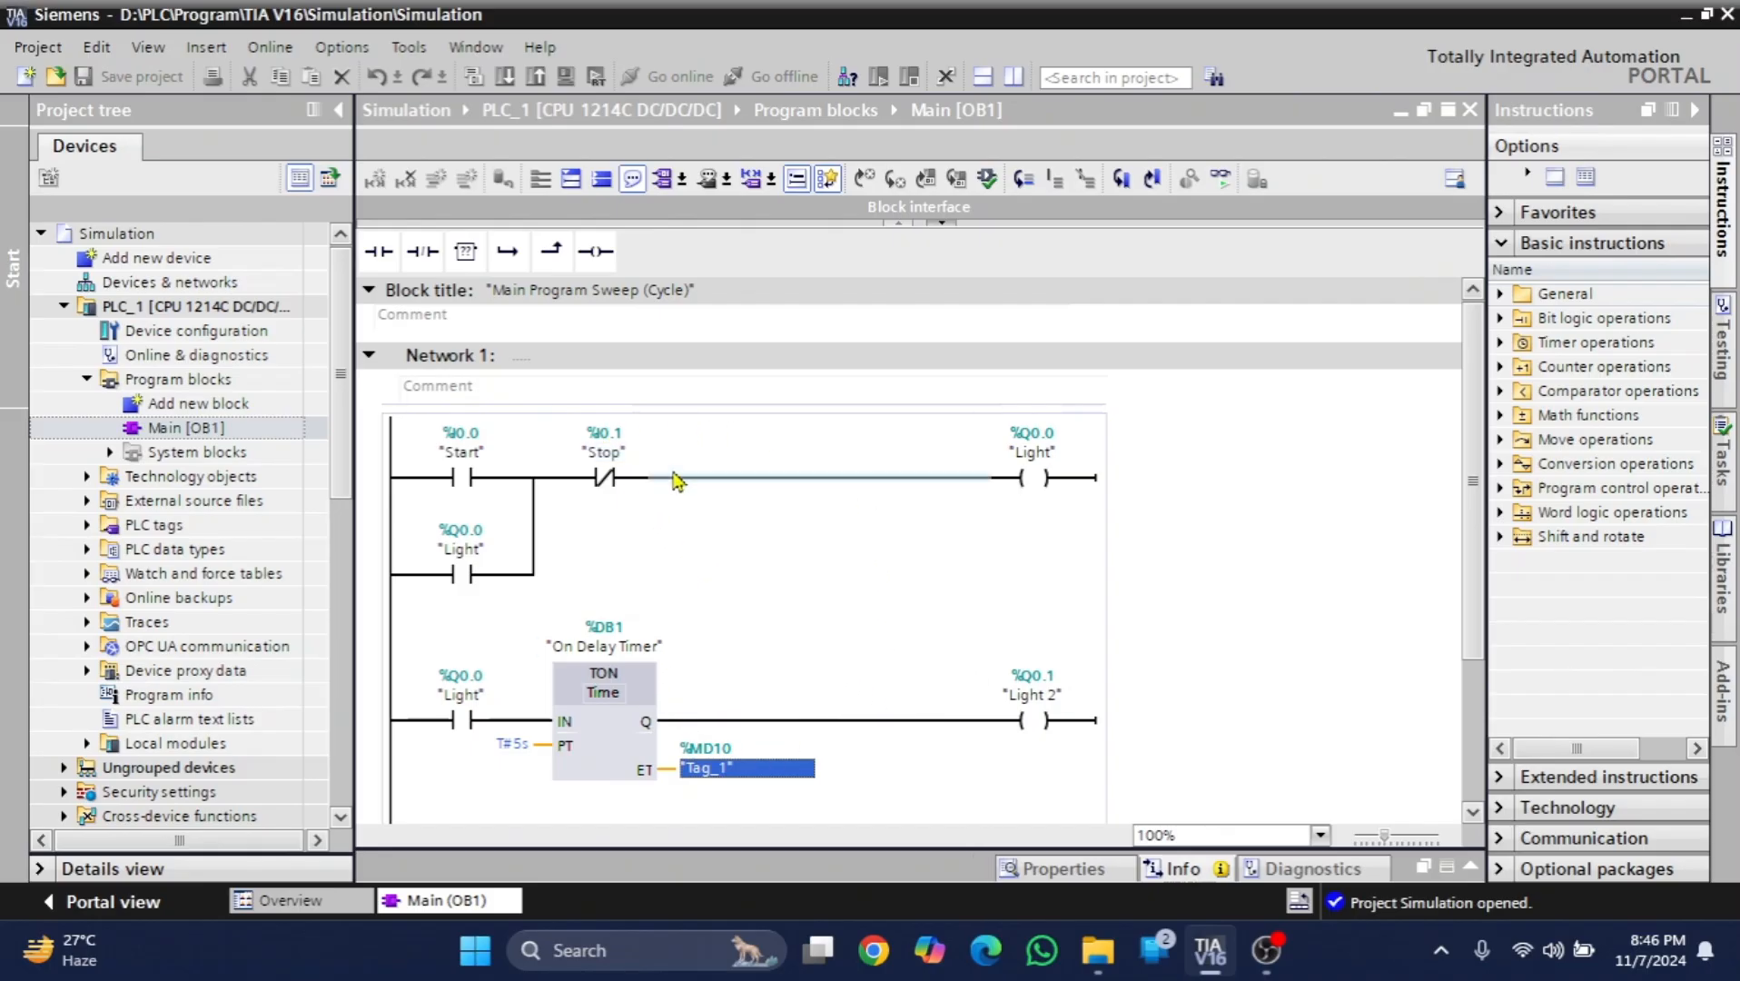
# - Start the simulation of PLC_1, search for the simulated CPU through the PLCSIM interface and load the program onto it
pyautogui.click(678, 486)
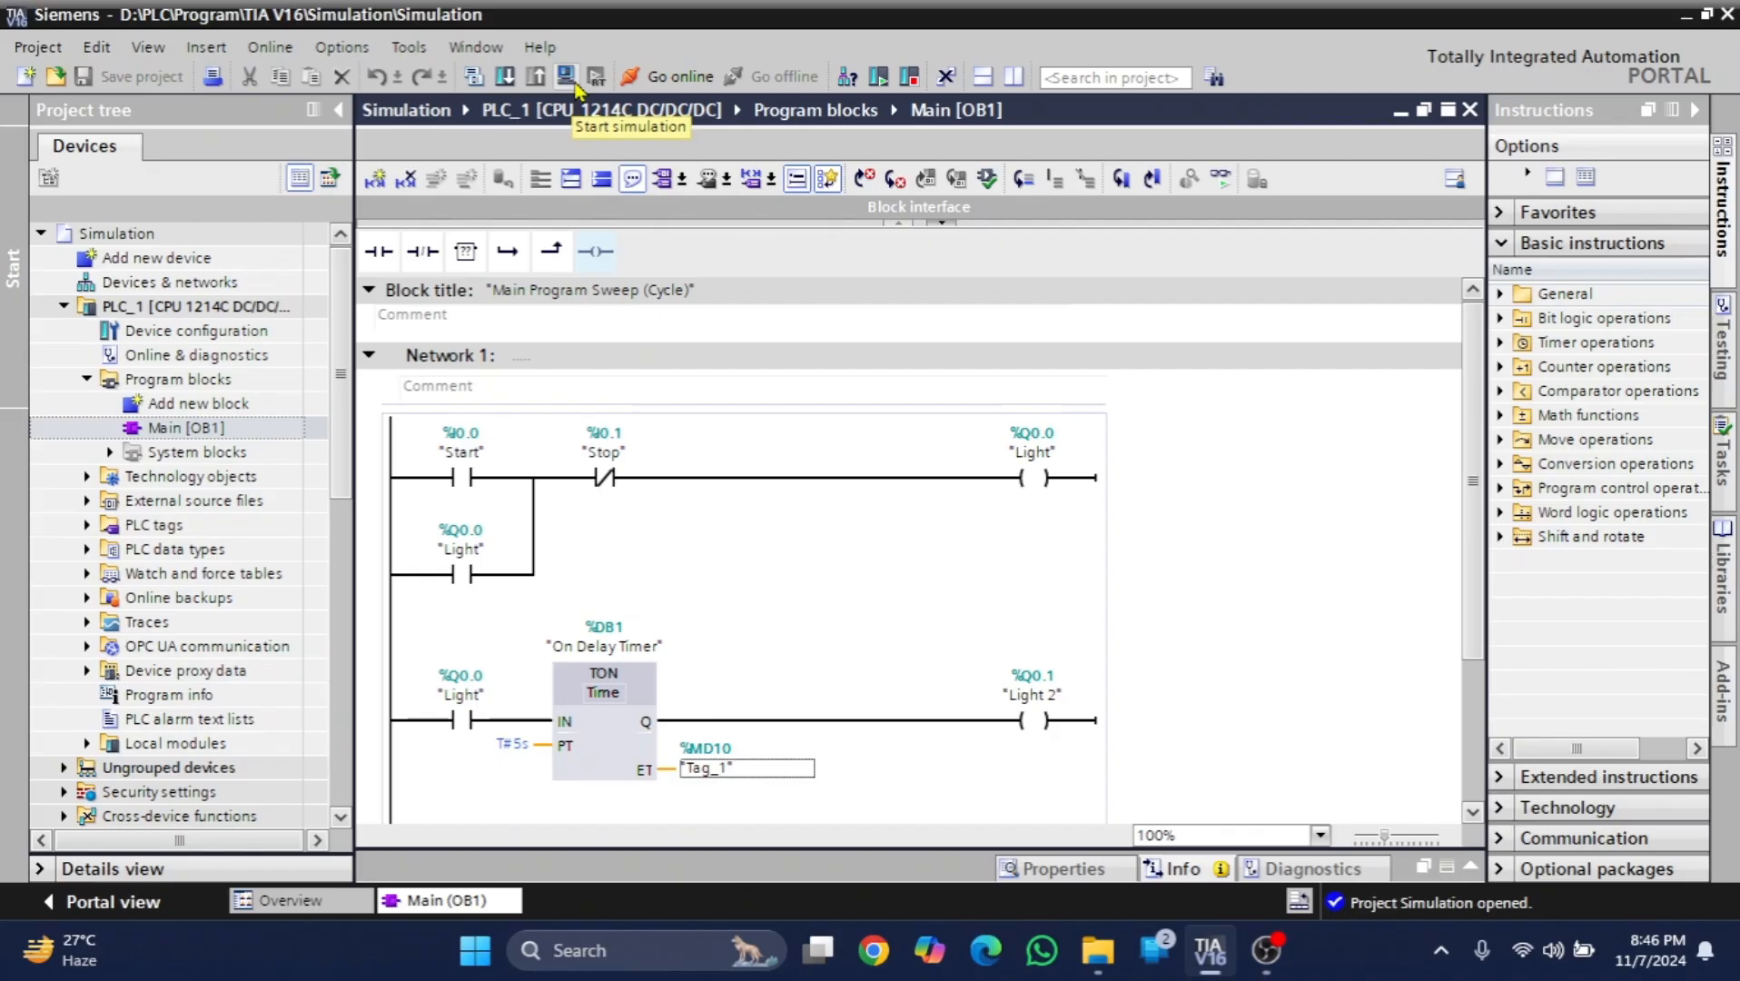
pyautogui.click(571, 80)
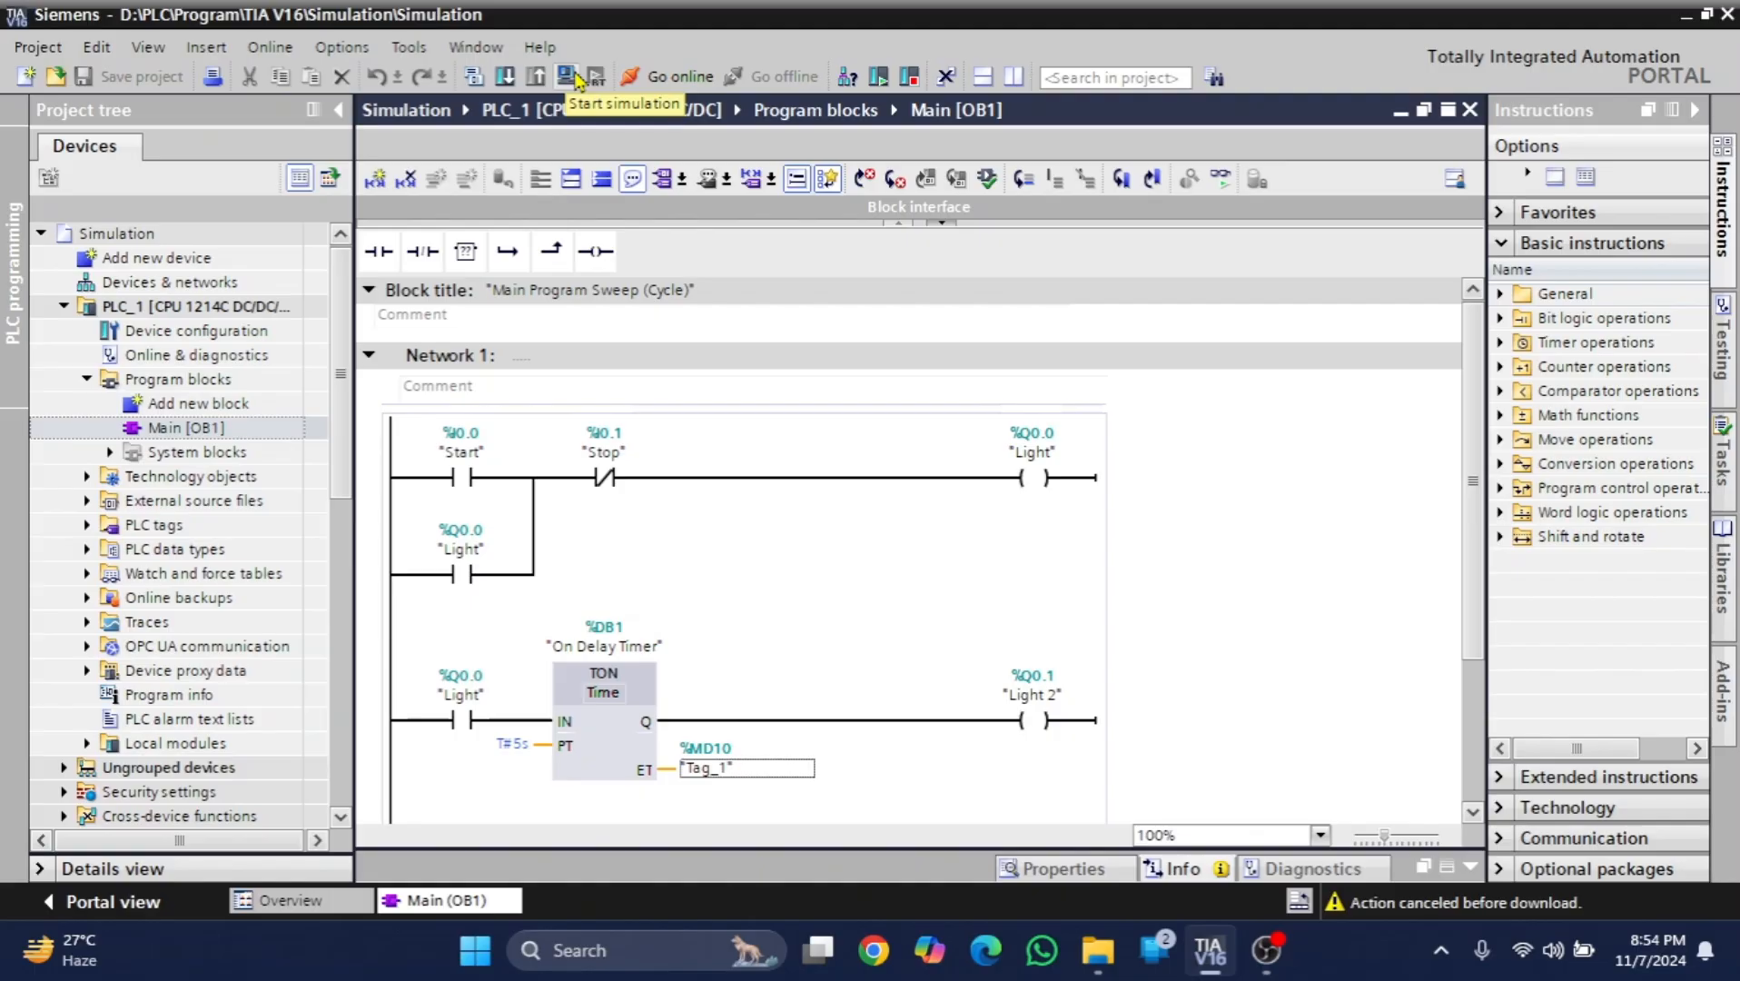
pyautogui.click(573, 75)
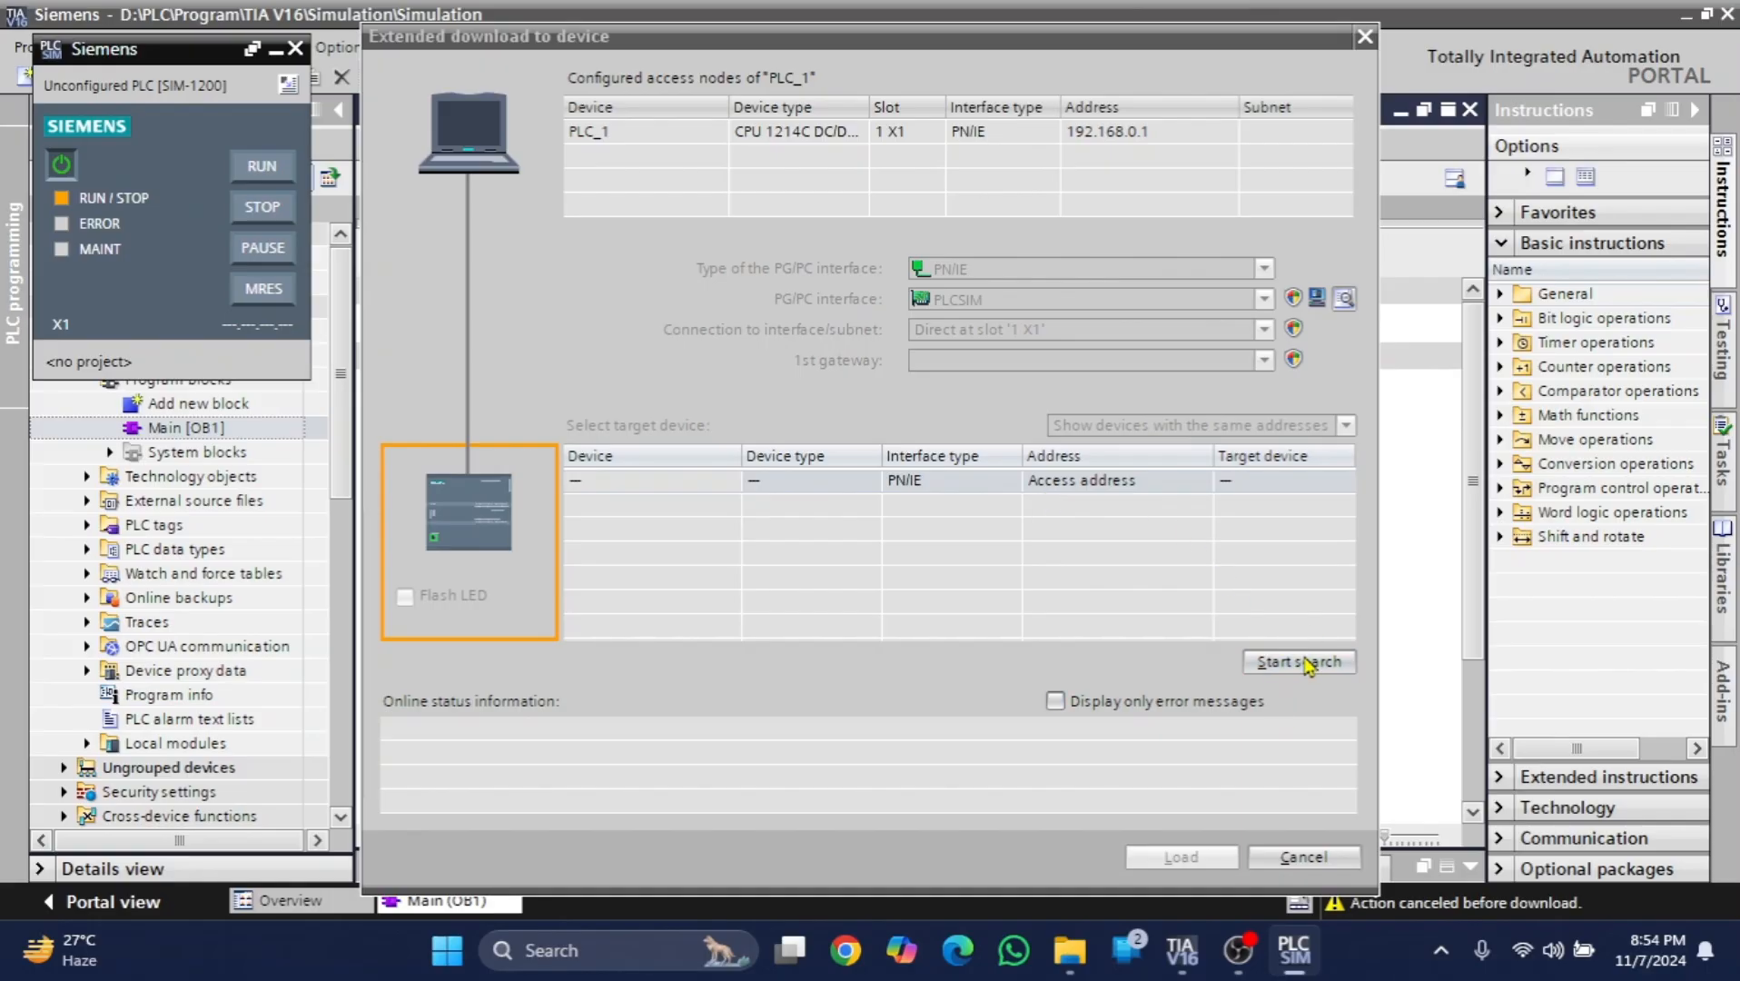
pyautogui.click(1299, 662)
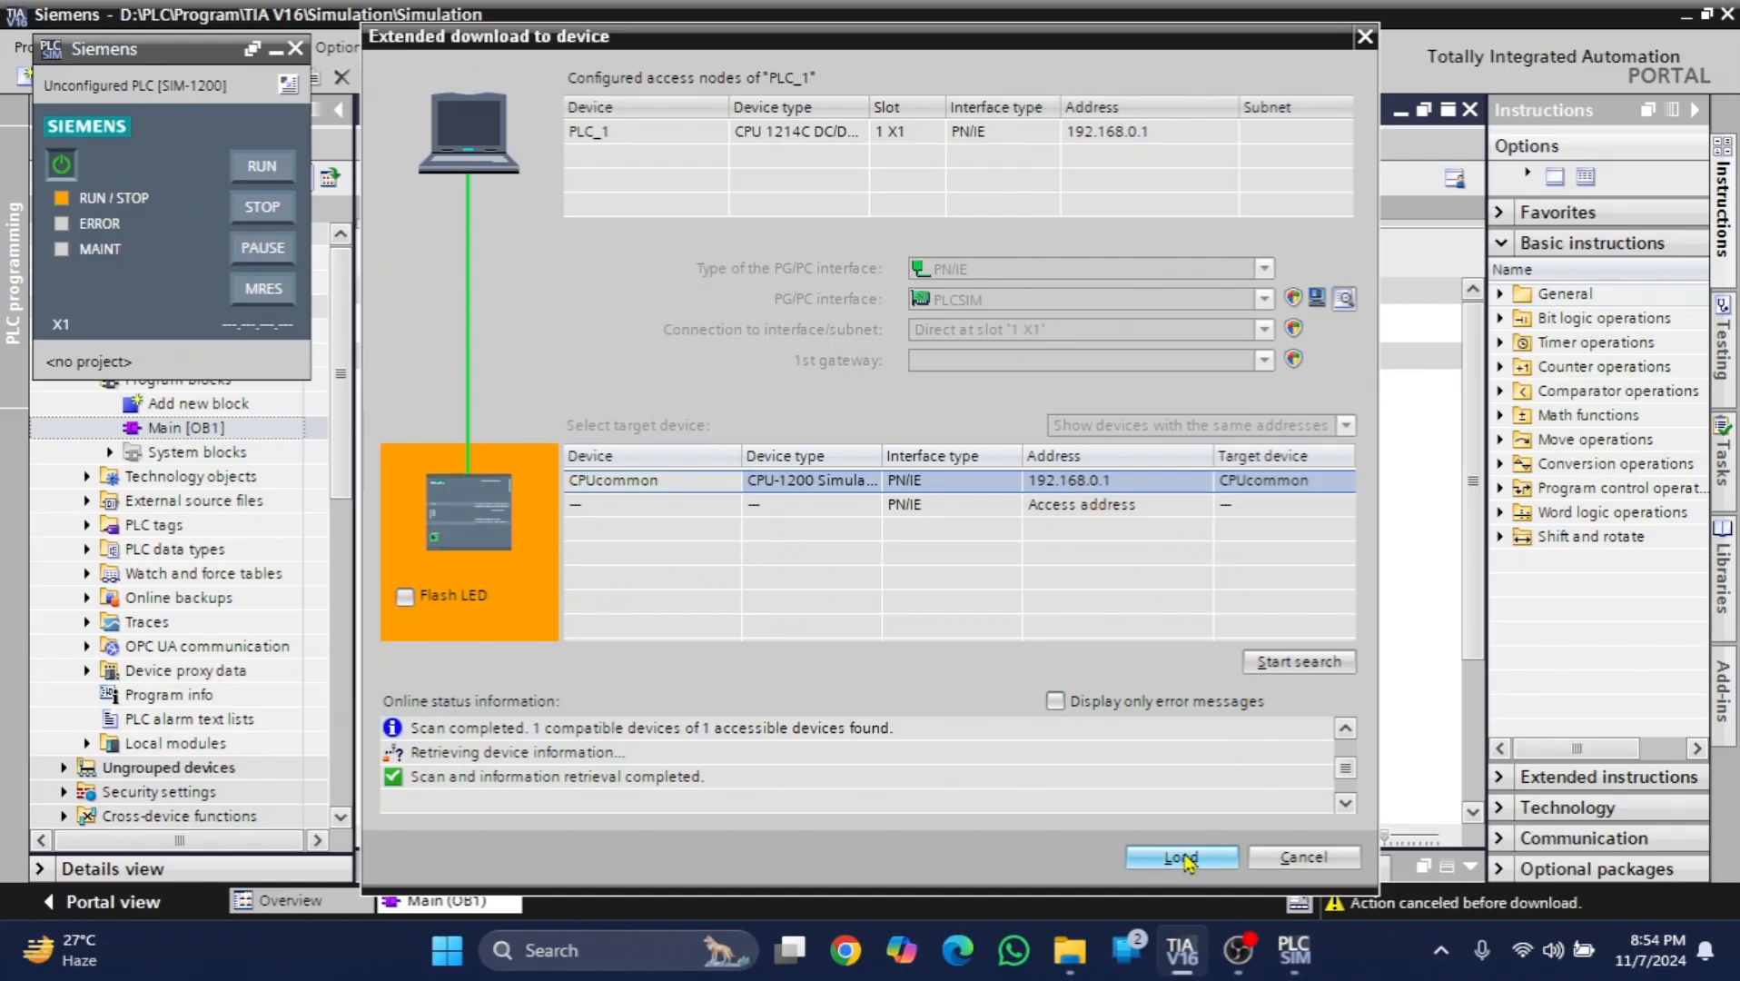
pyautogui.click(1183, 858)
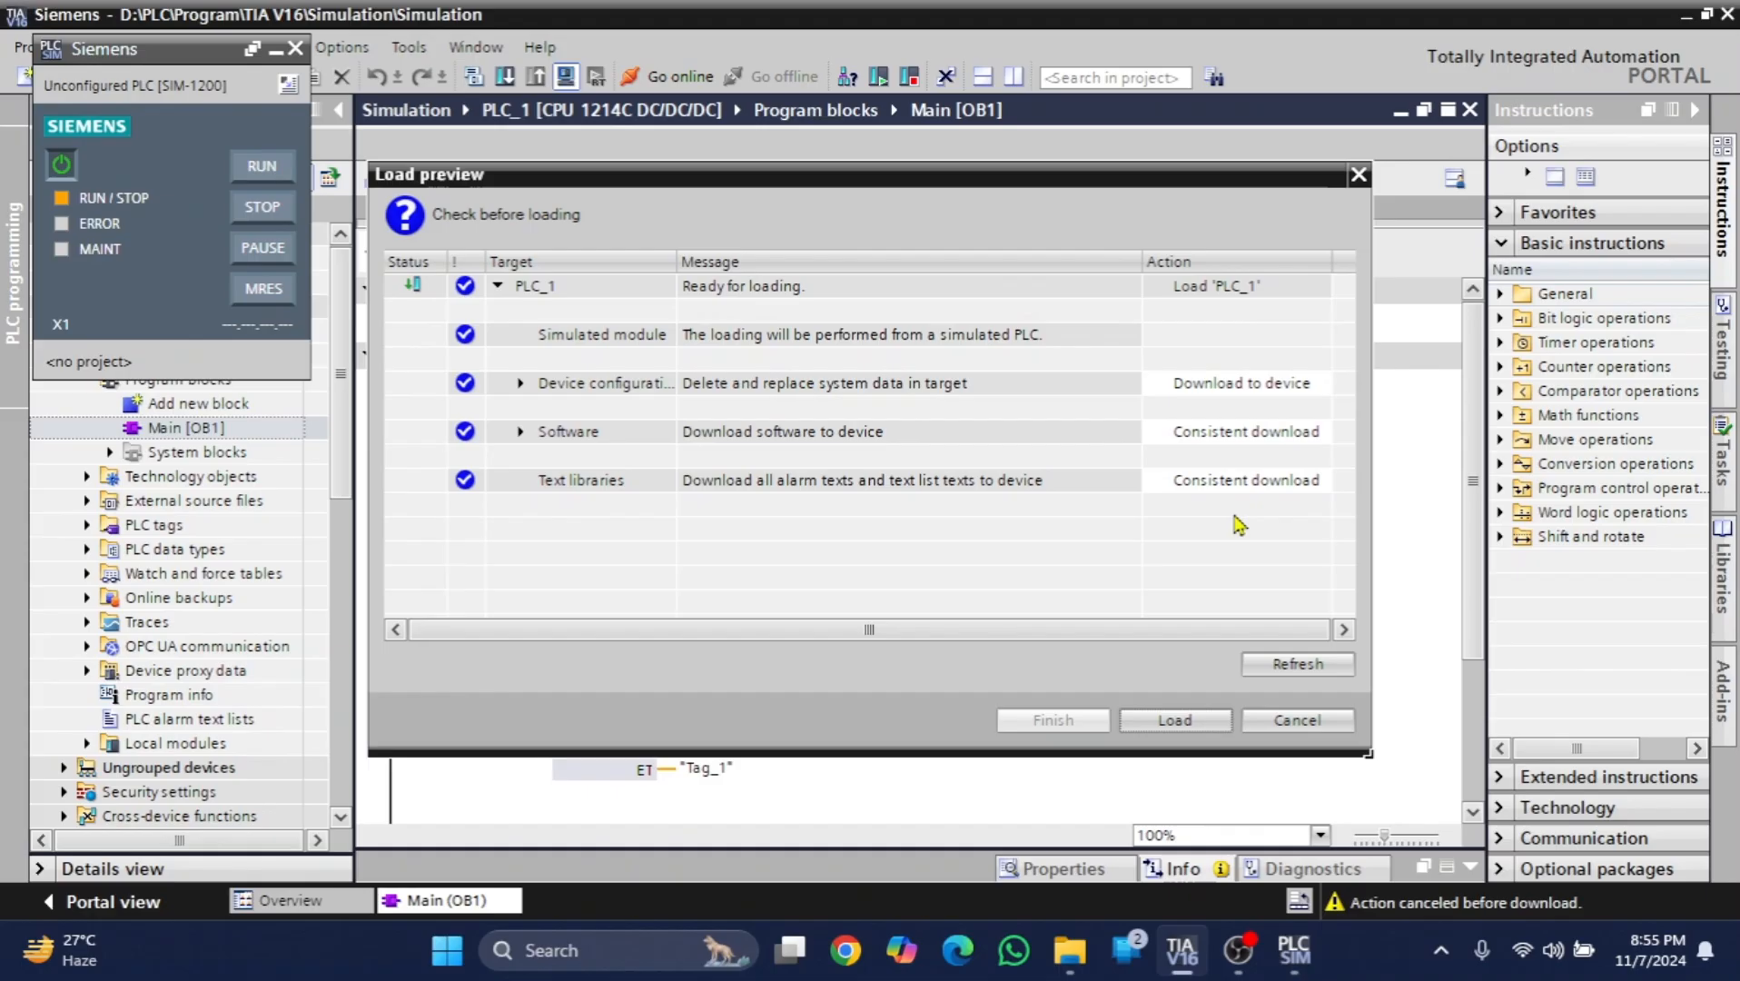
pyautogui.click(1175, 725)
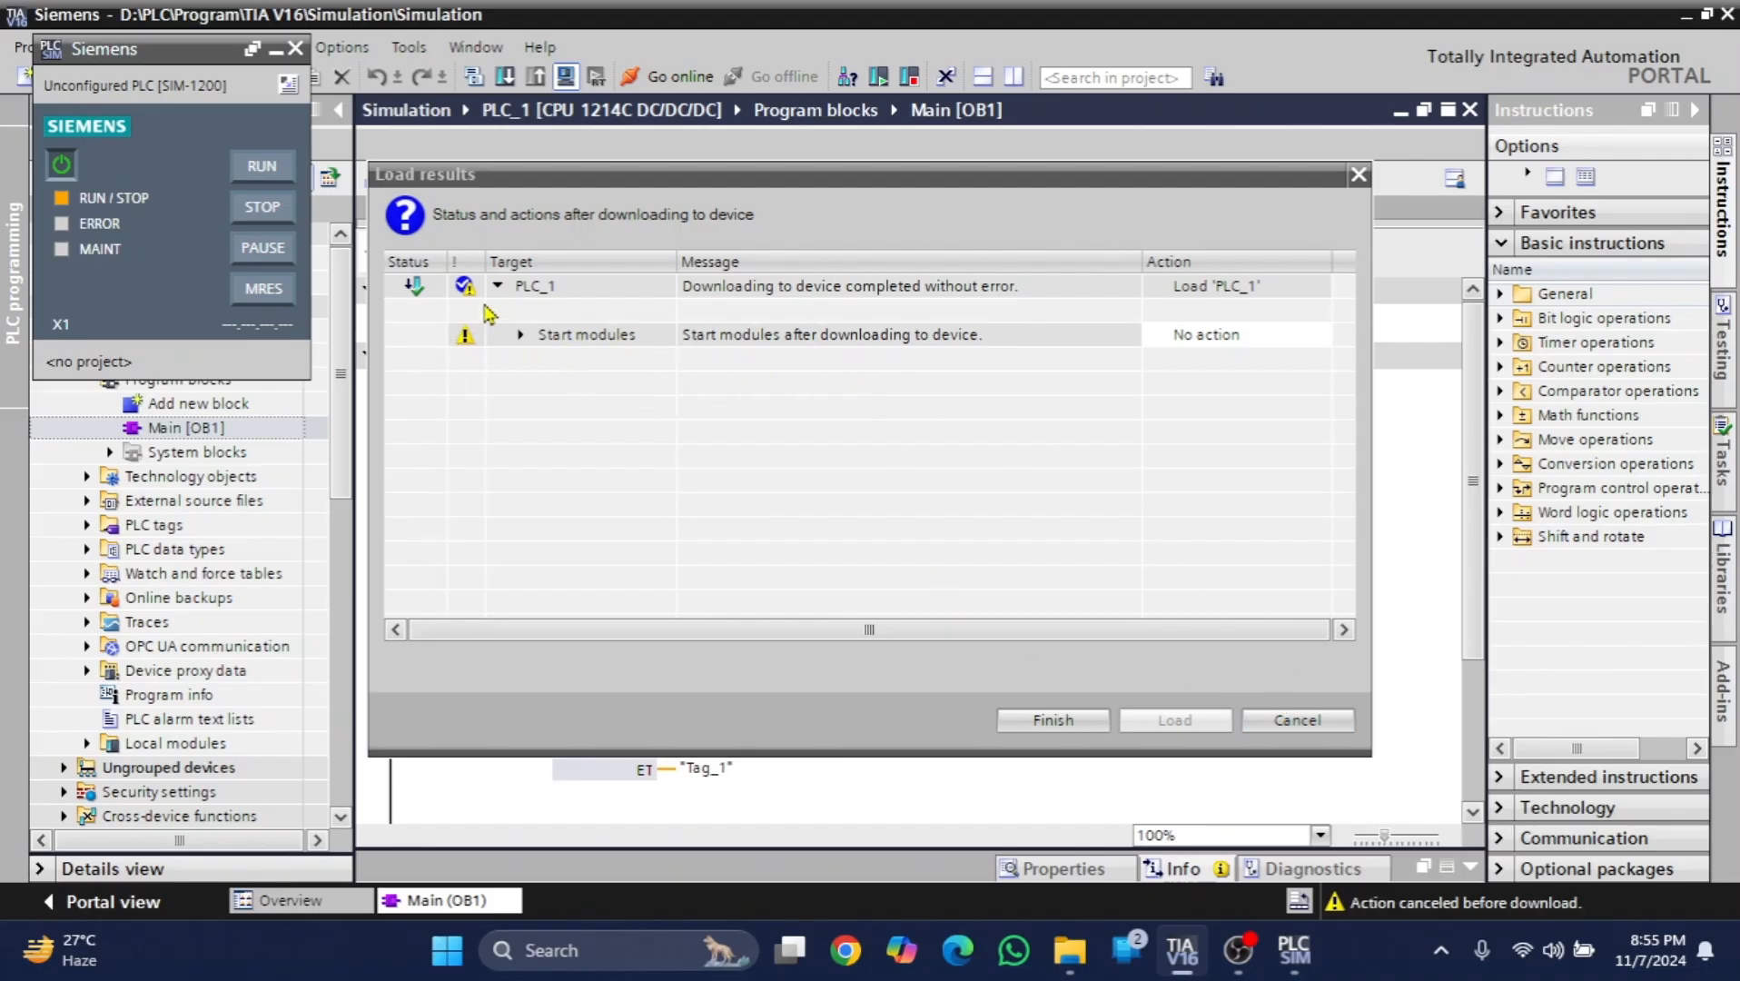
# - Set the Start modules action to "Start module" and finish the download to PLC_1
pyautogui.click(1249, 346)
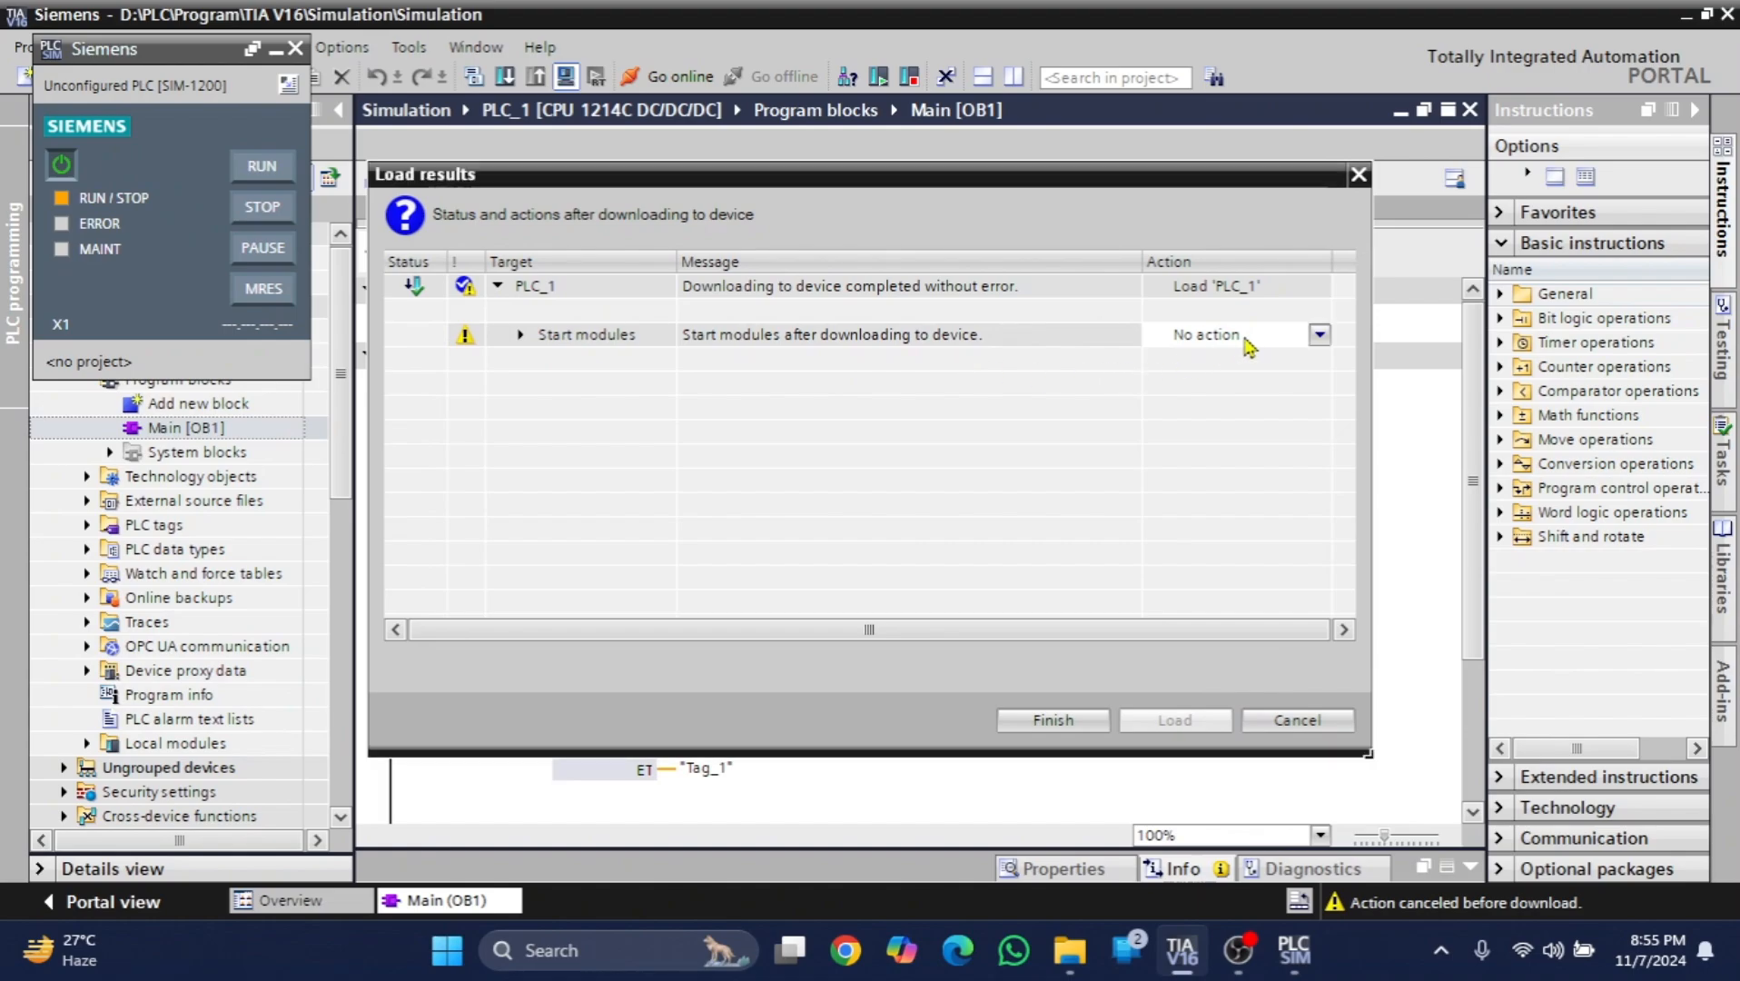
pyautogui.click(1249, 345)
pyautogui.click(1215, 375)
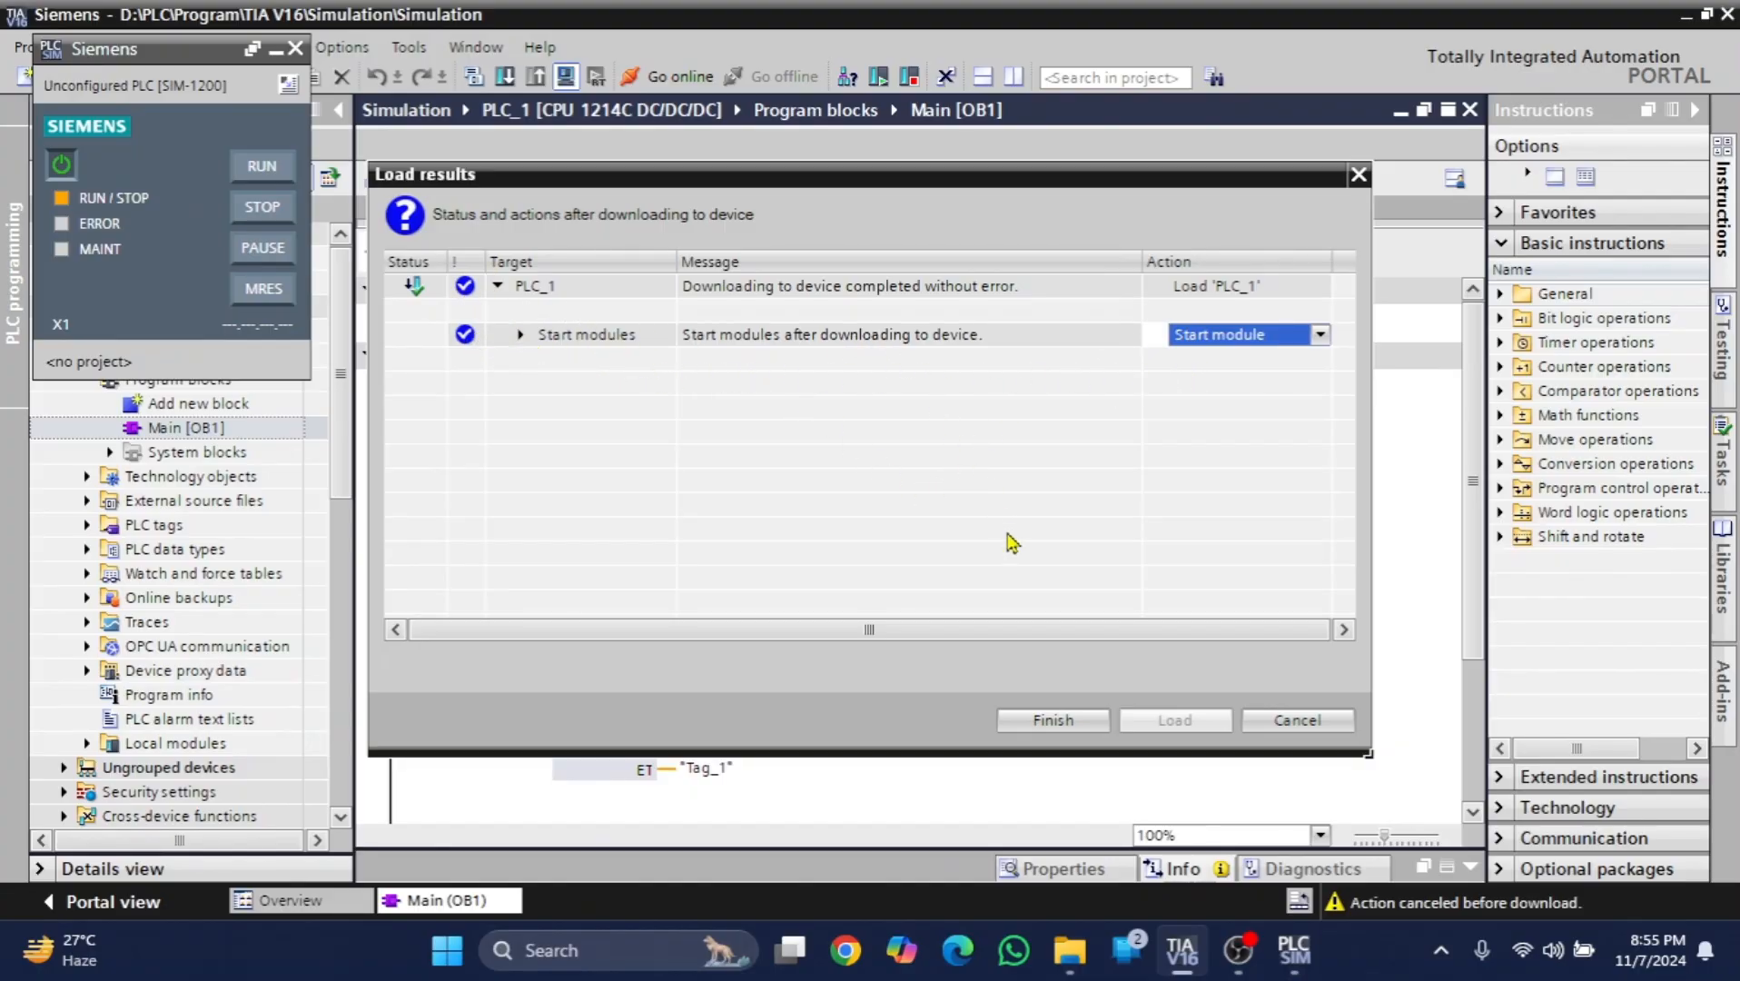
pyautogui.click(1054, 723)
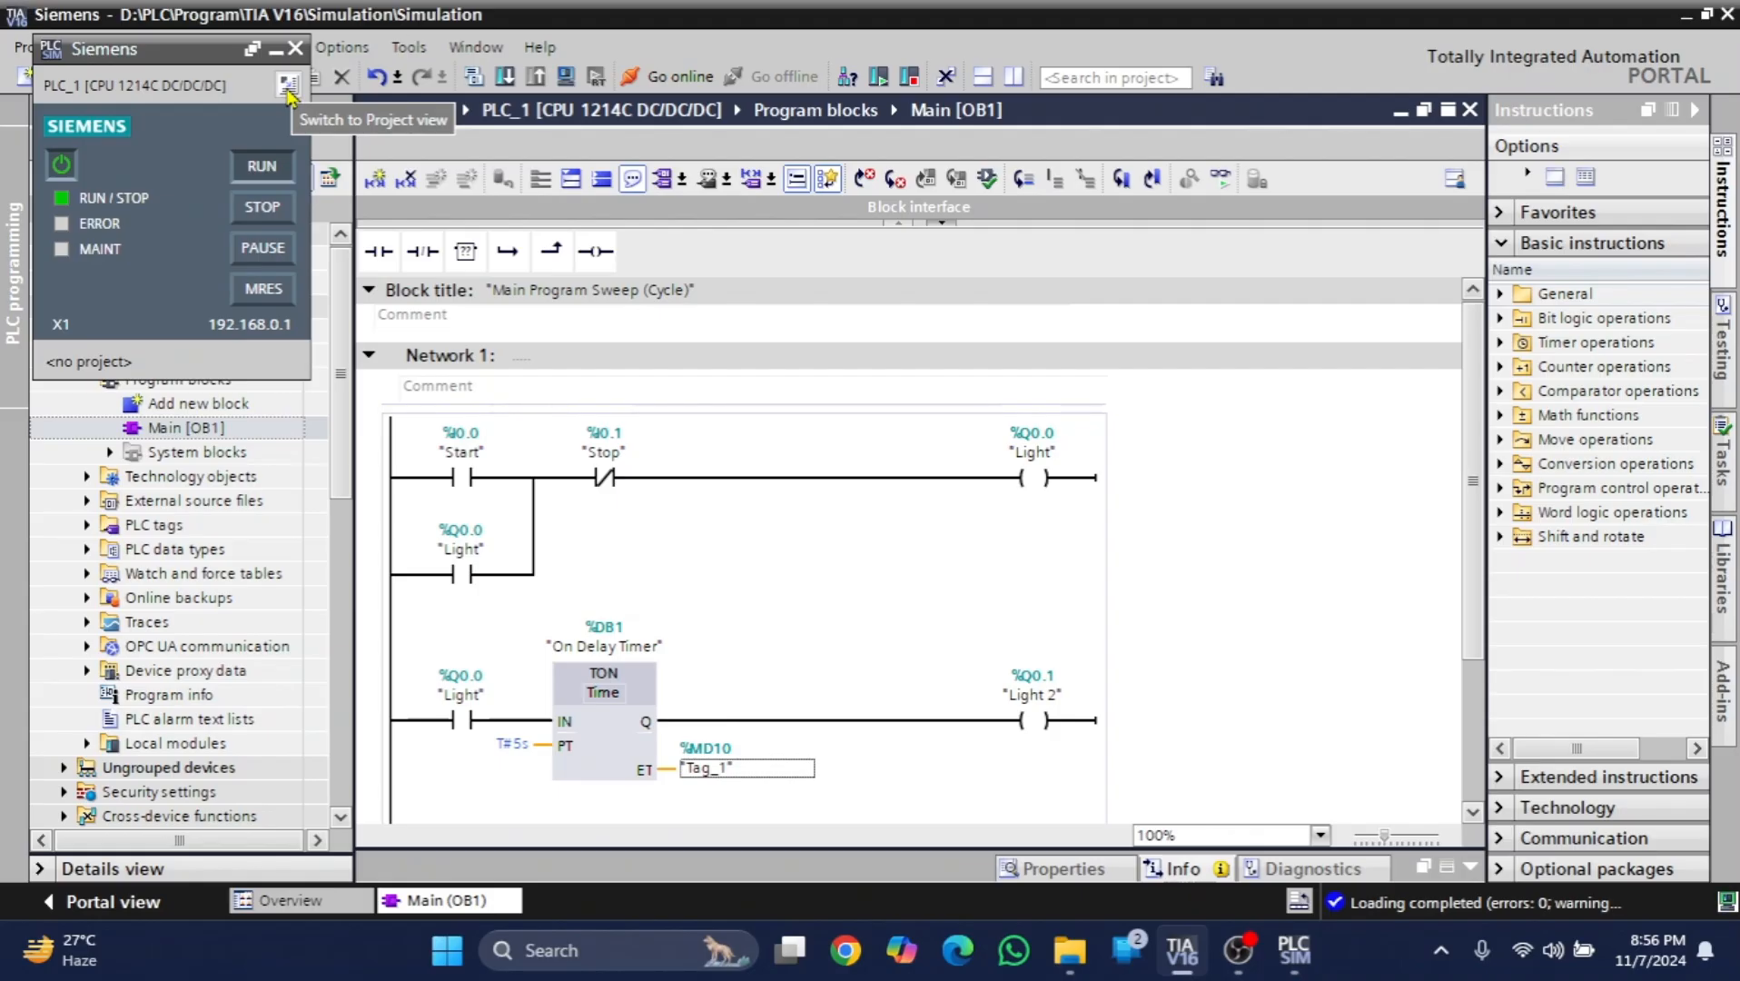
# - Switch the S7-PLCSIM simulator to its project view and create a new simulation project named Project1
pyautogui.click(289, 90)
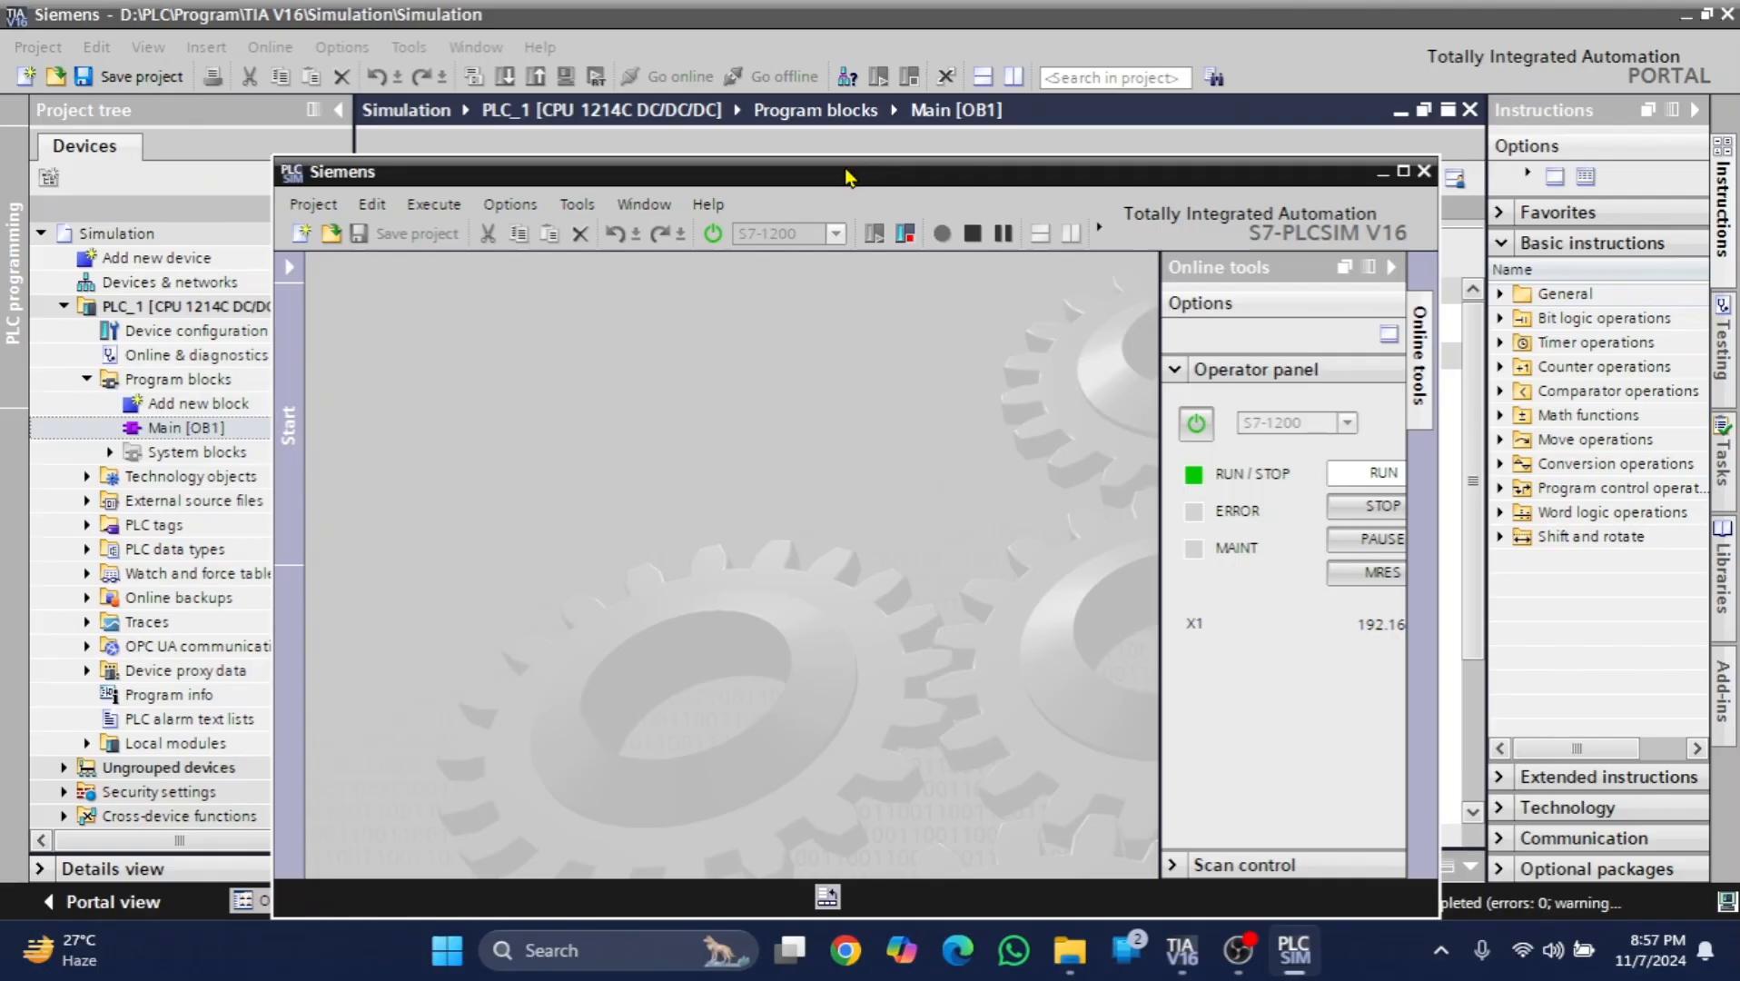
pyautogui.moveTo(895, 173); pyautogui.dragTo(895, 77)
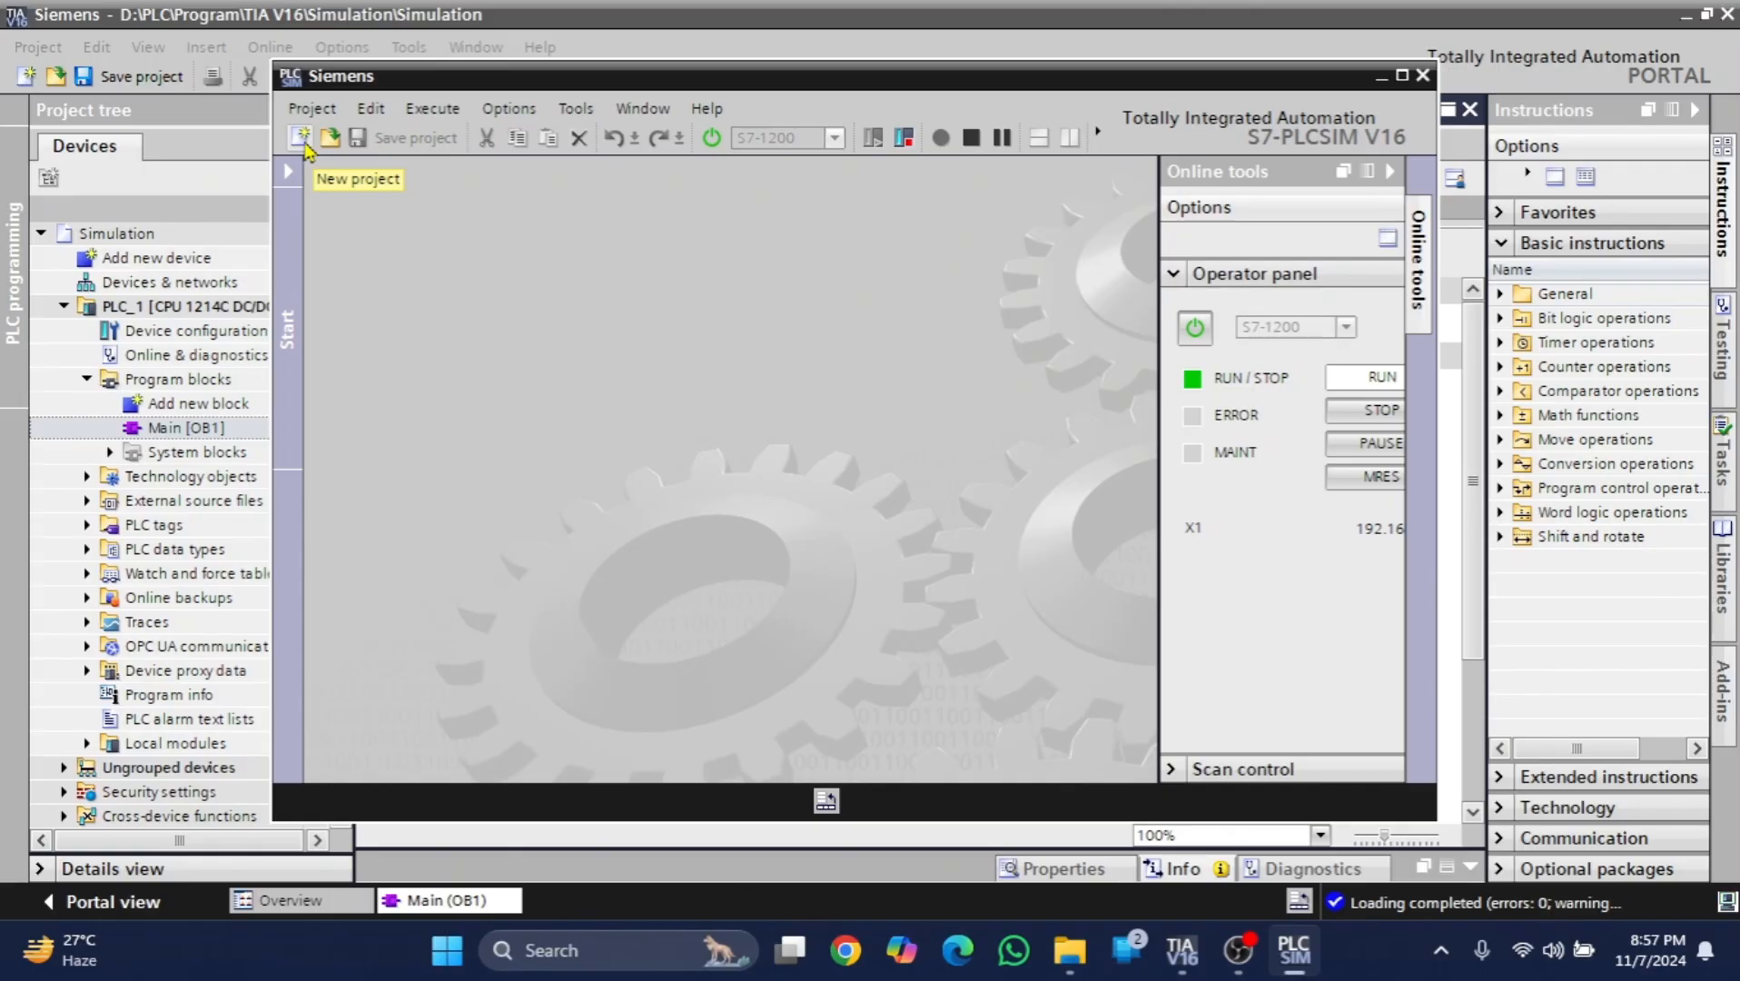
pyautogui.click(302, 140)
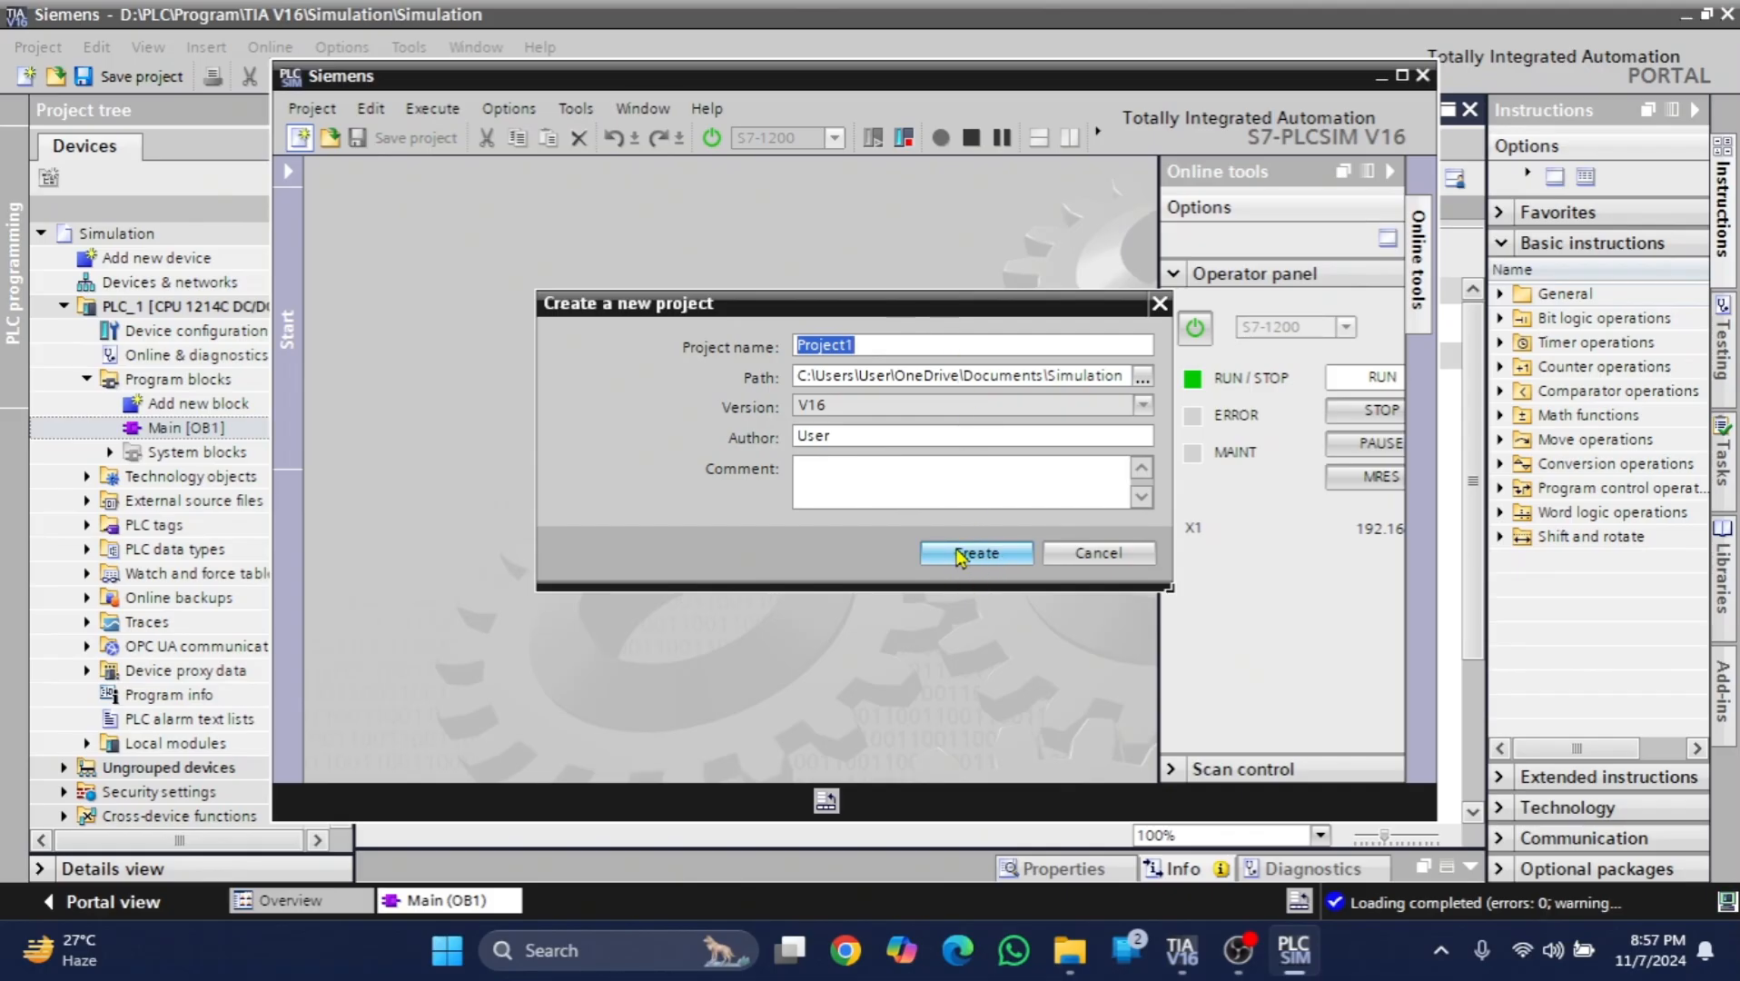
pyautogui.click(989, 552)
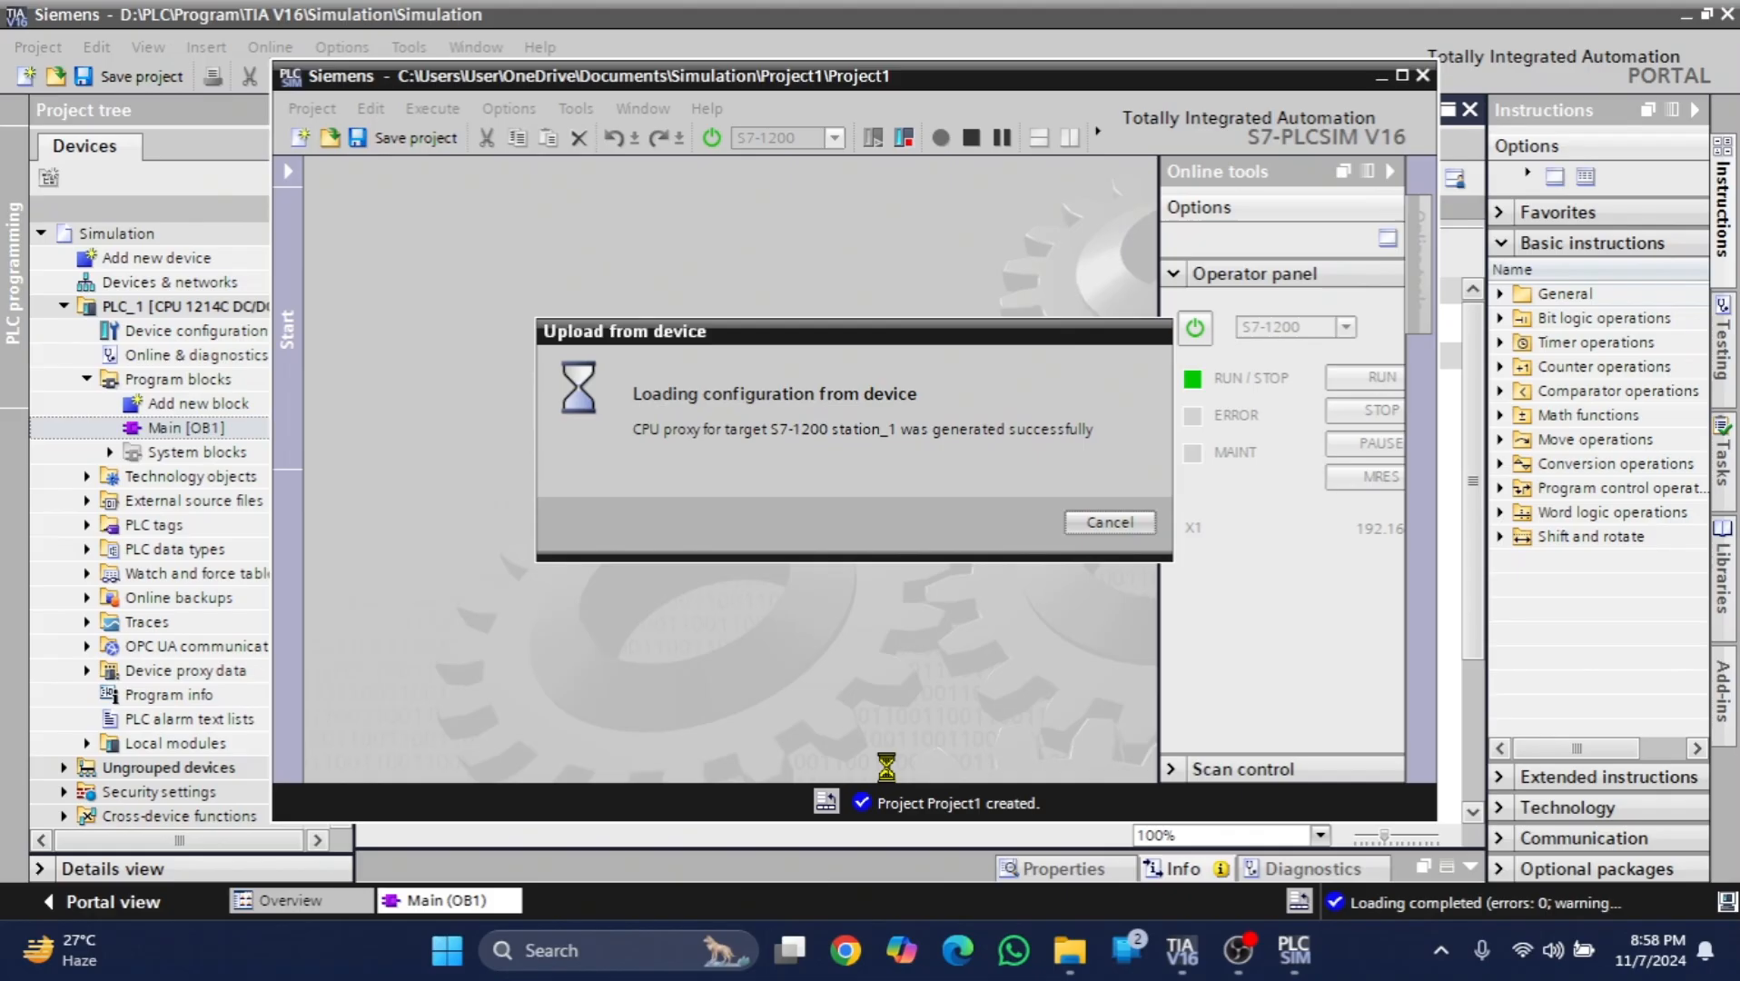
pyautogui.click(1022, 831)
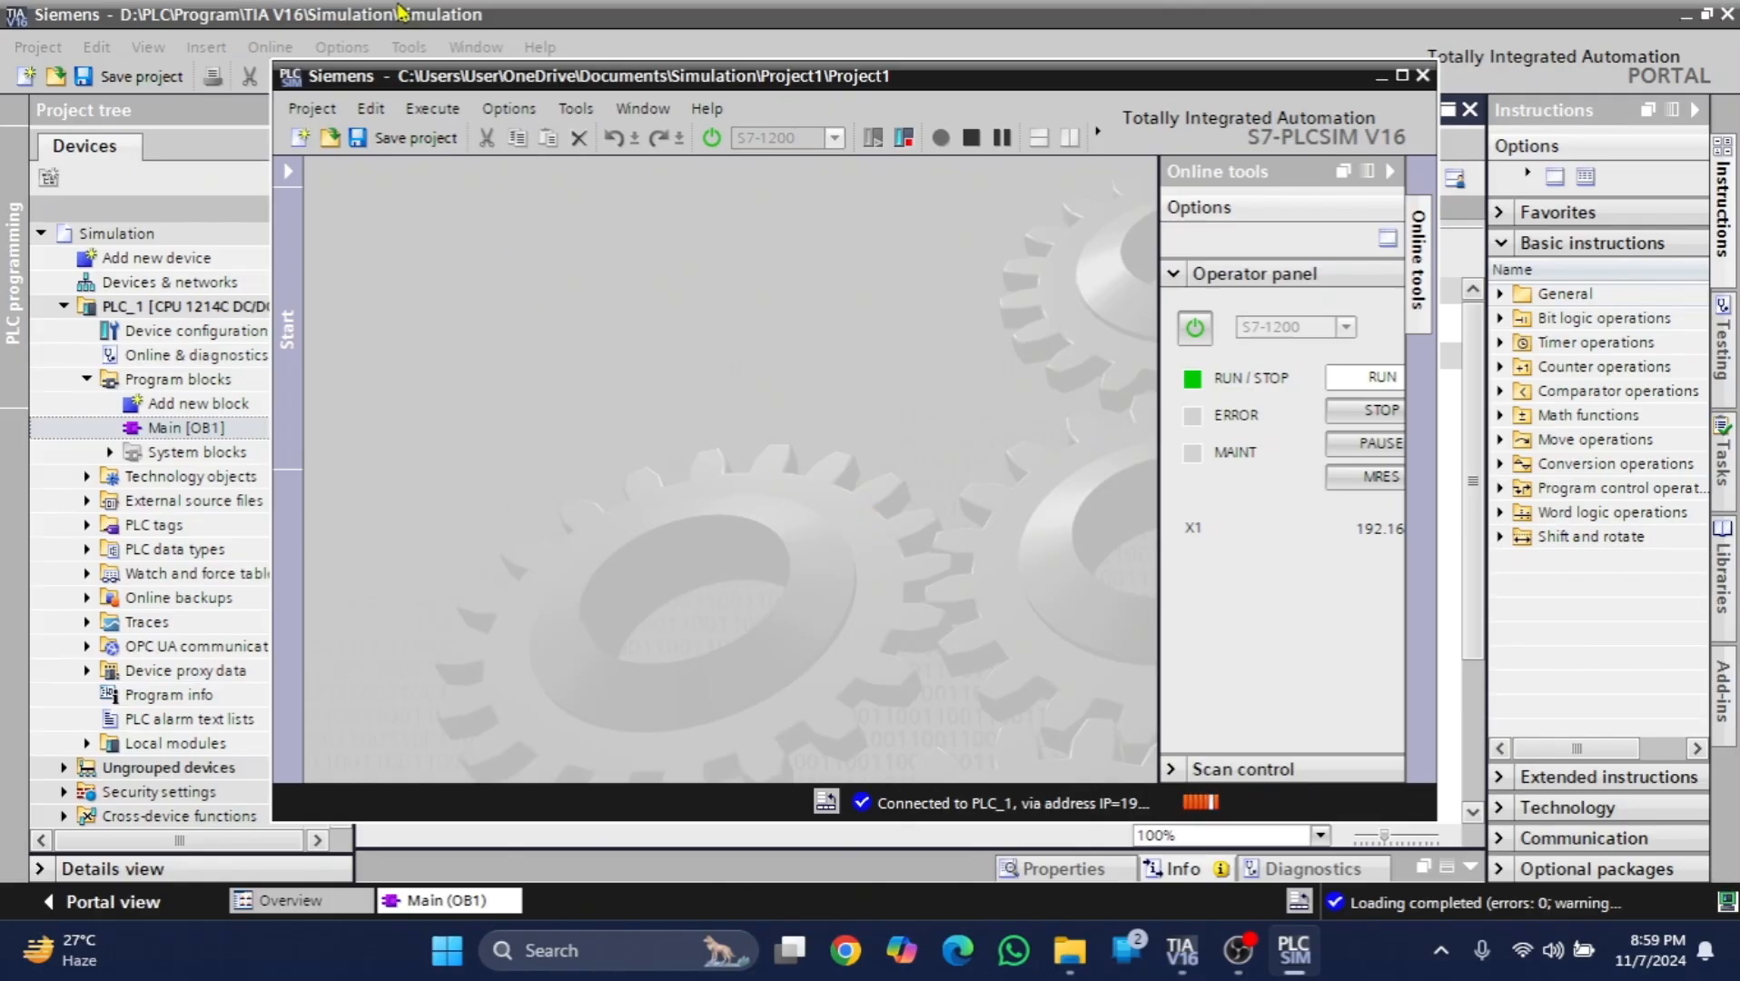
# - Open SIM table_1 from Project1's SIM tables and arrange the simulator window so the ladder contacts stay visible beside it
pyautogui.click(287, 181)
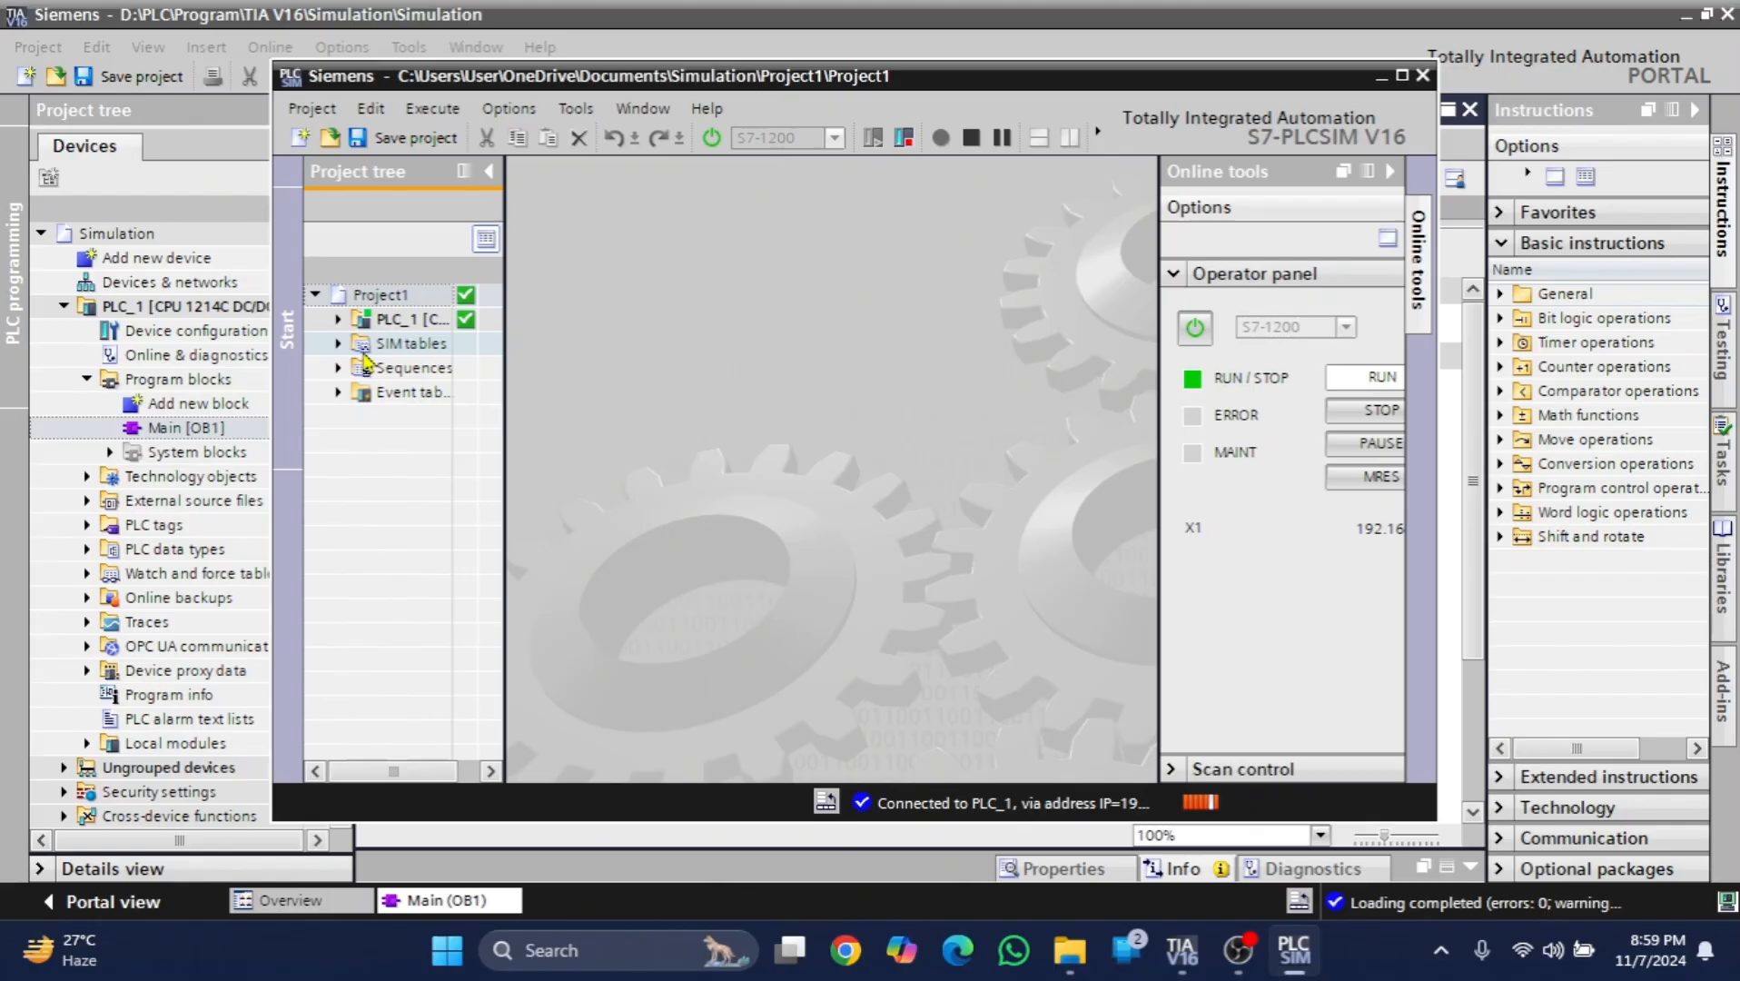
pyautogui.click(337, 344)
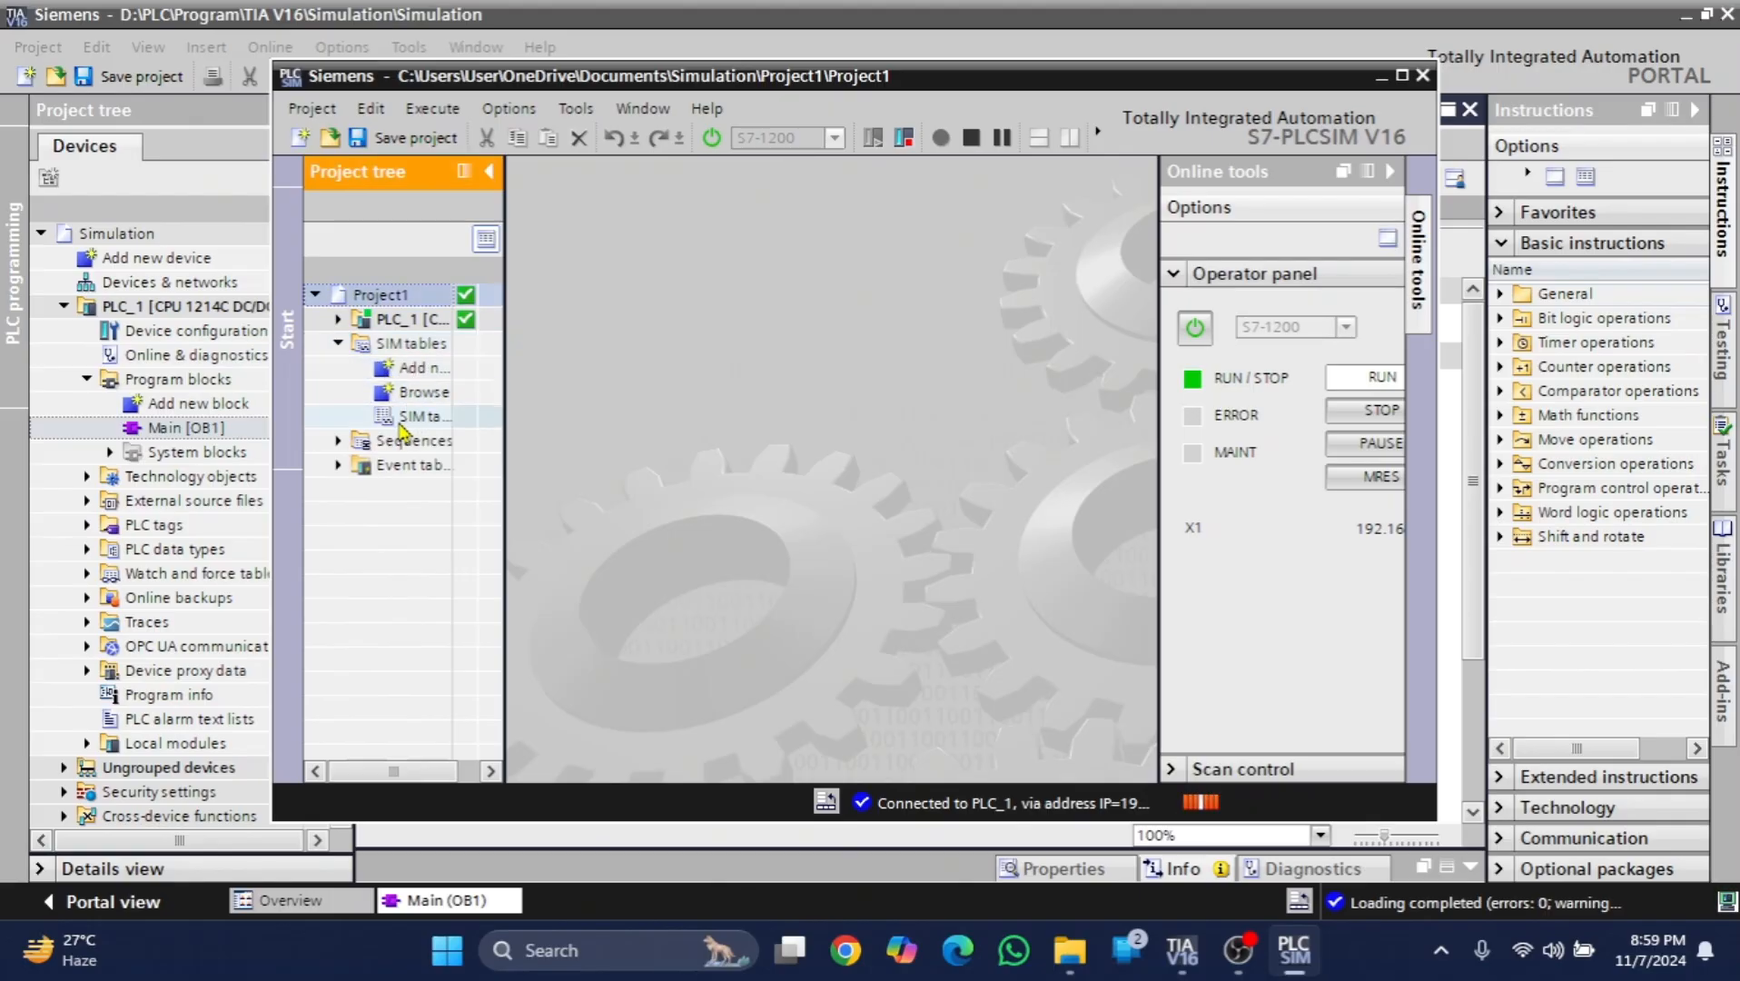
pyautogui.moveTo(505, 428); pyautogui.dragTo(573, 429)
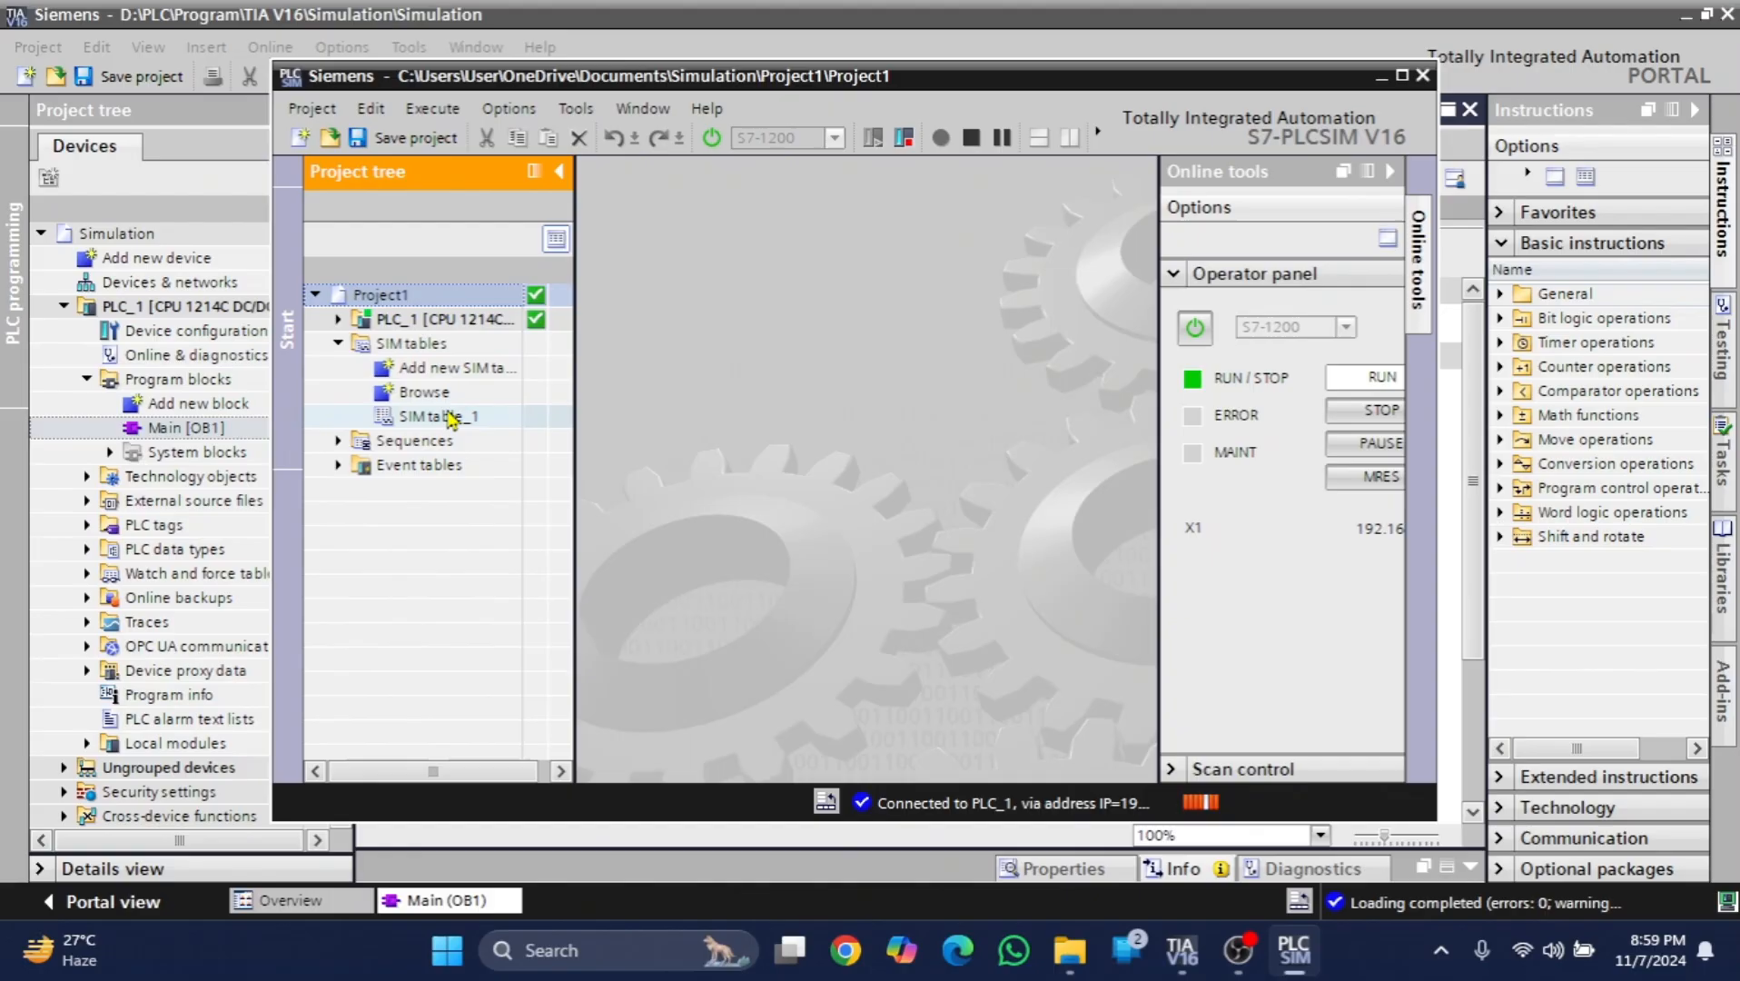
pyautogui.click(451, 419)
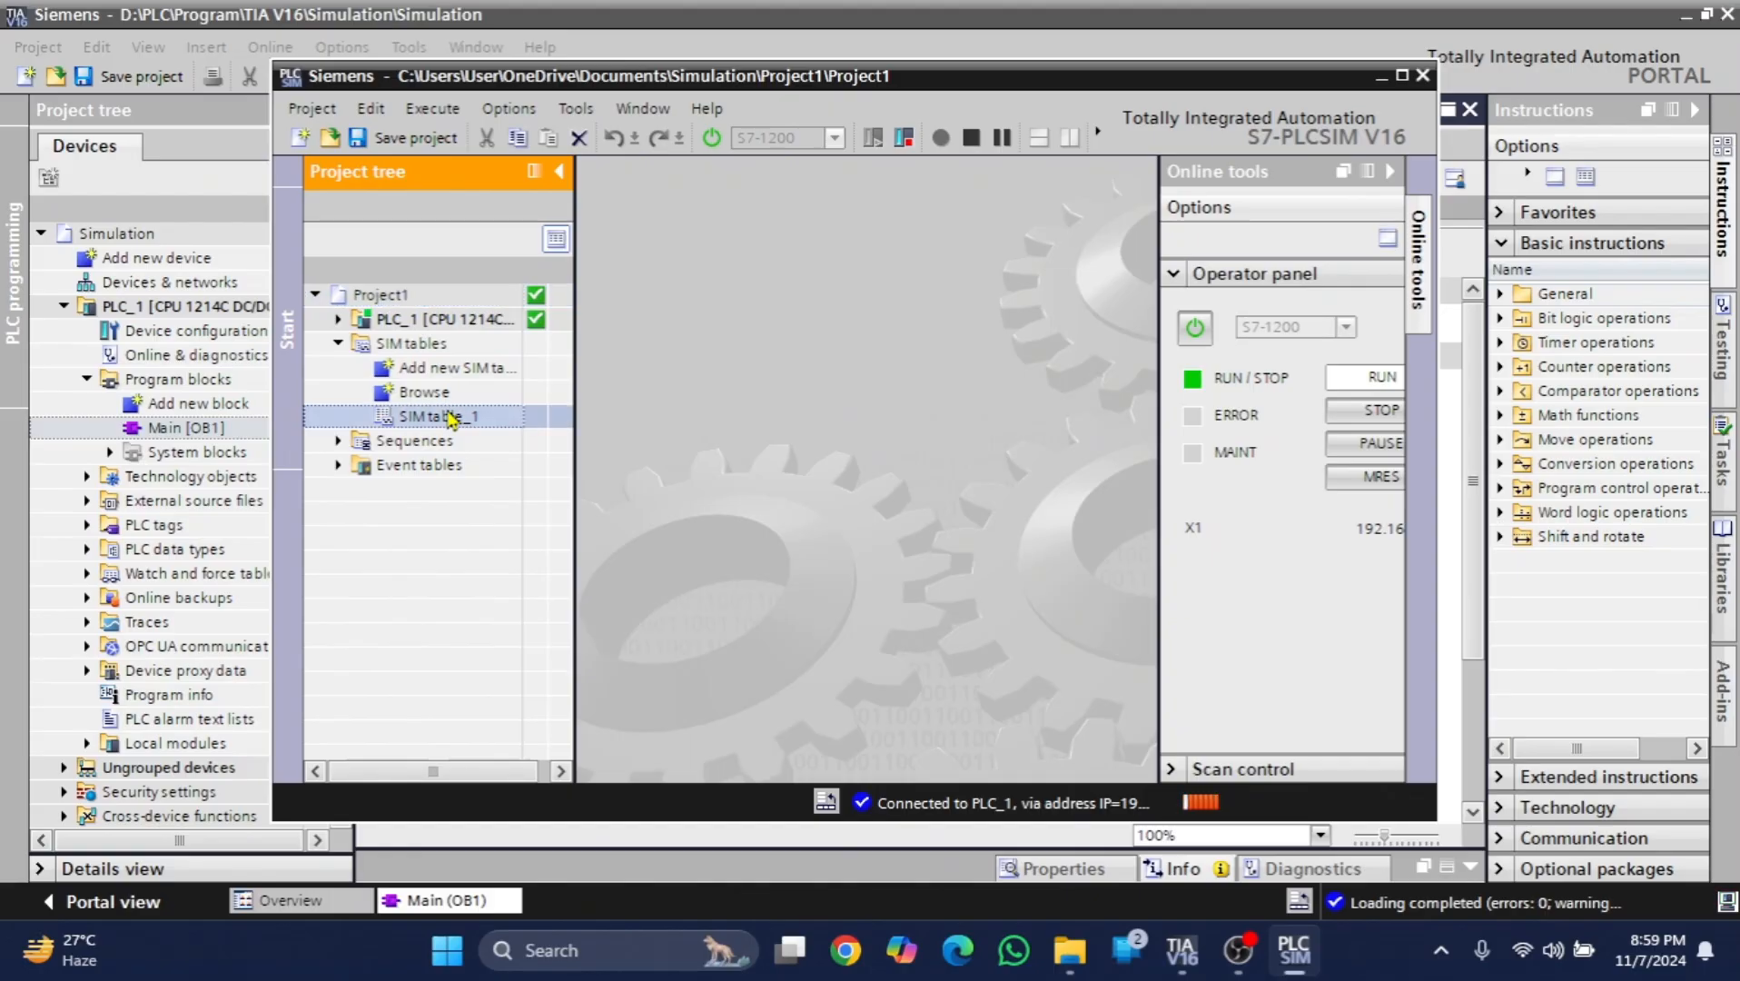
pyautogui.doubleClick(450, 419)
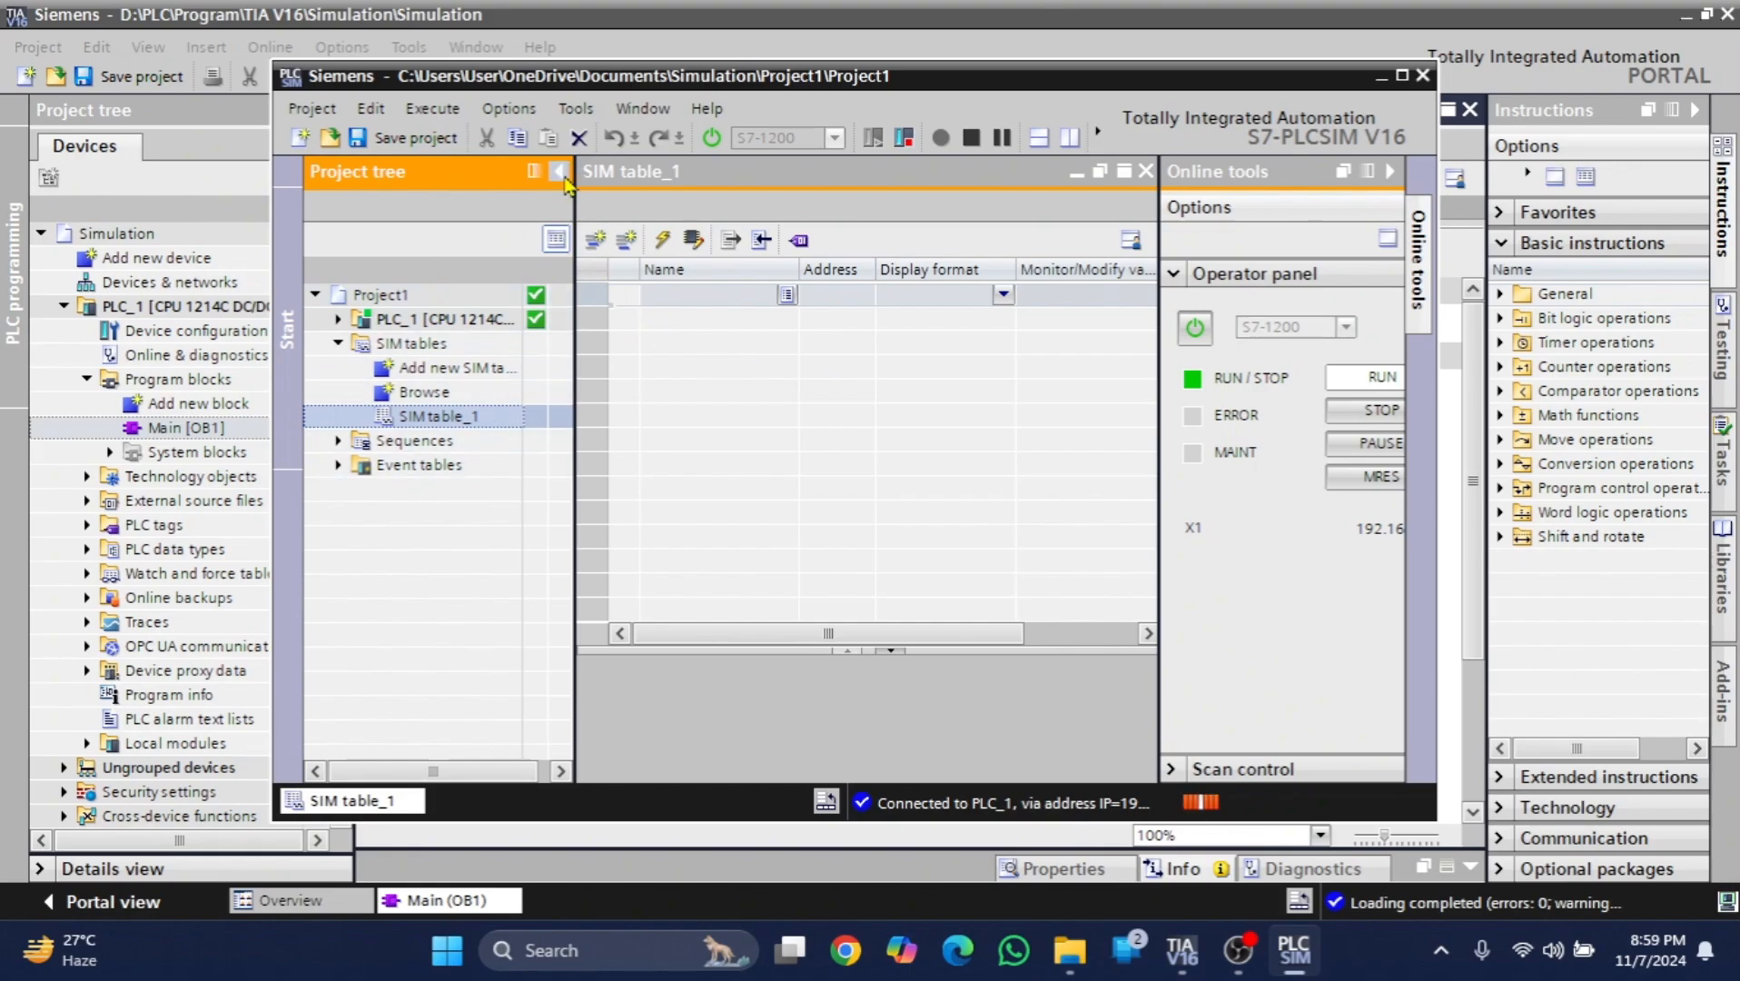
pyautogui.click(563, 176)
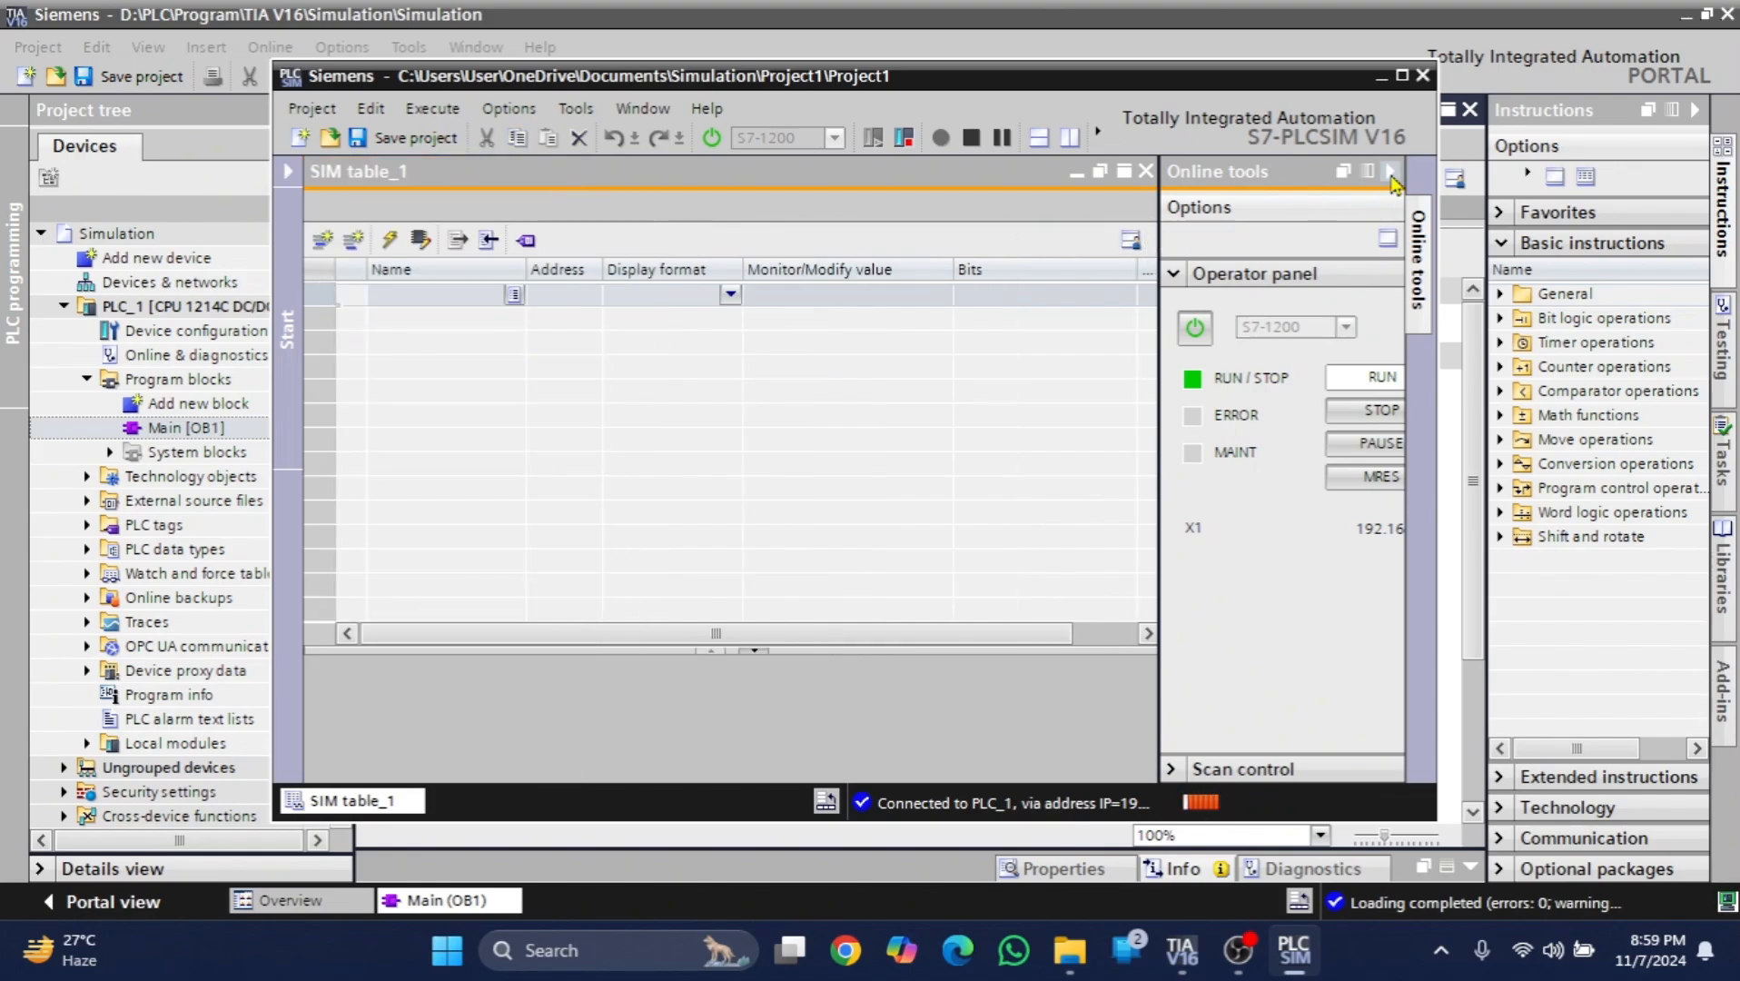
pyautogui.click(1390, 175)
pyautogui.moveTo(1171, 79); pyautogui.dragTo(1521, 136)
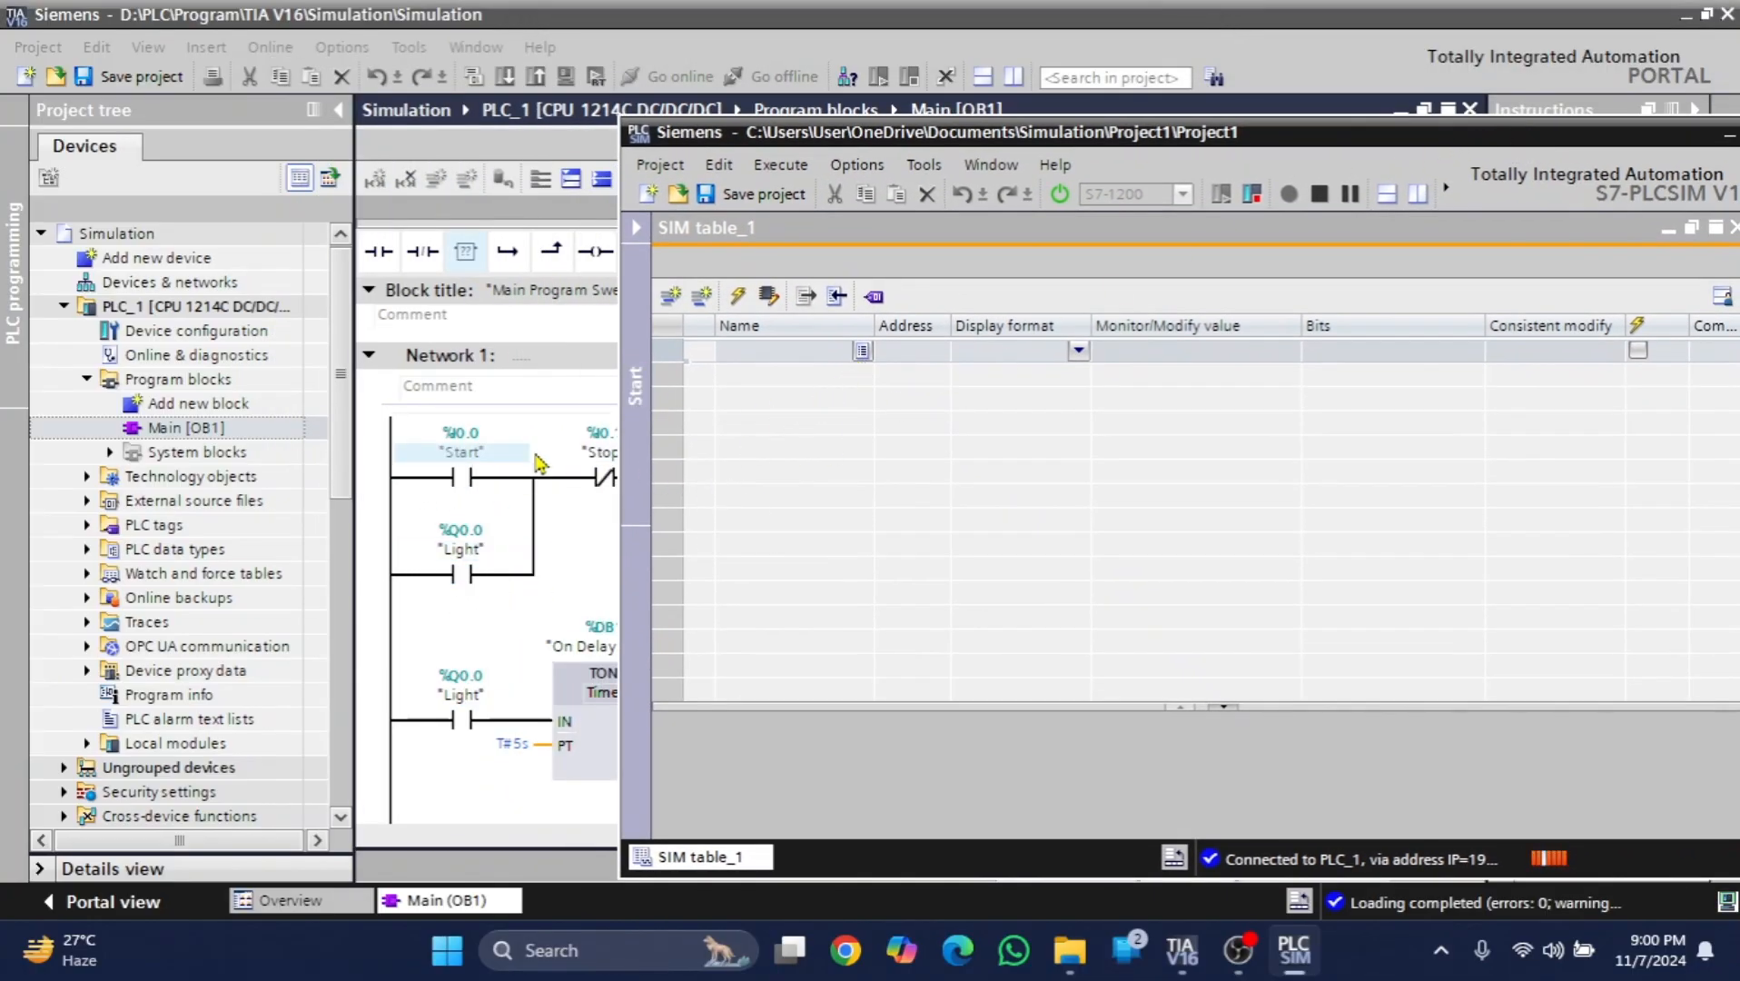
# - Add the "Start" and "Stop" input tags to the first two rows of SIM table_1
pyautogui.click(862, 361)
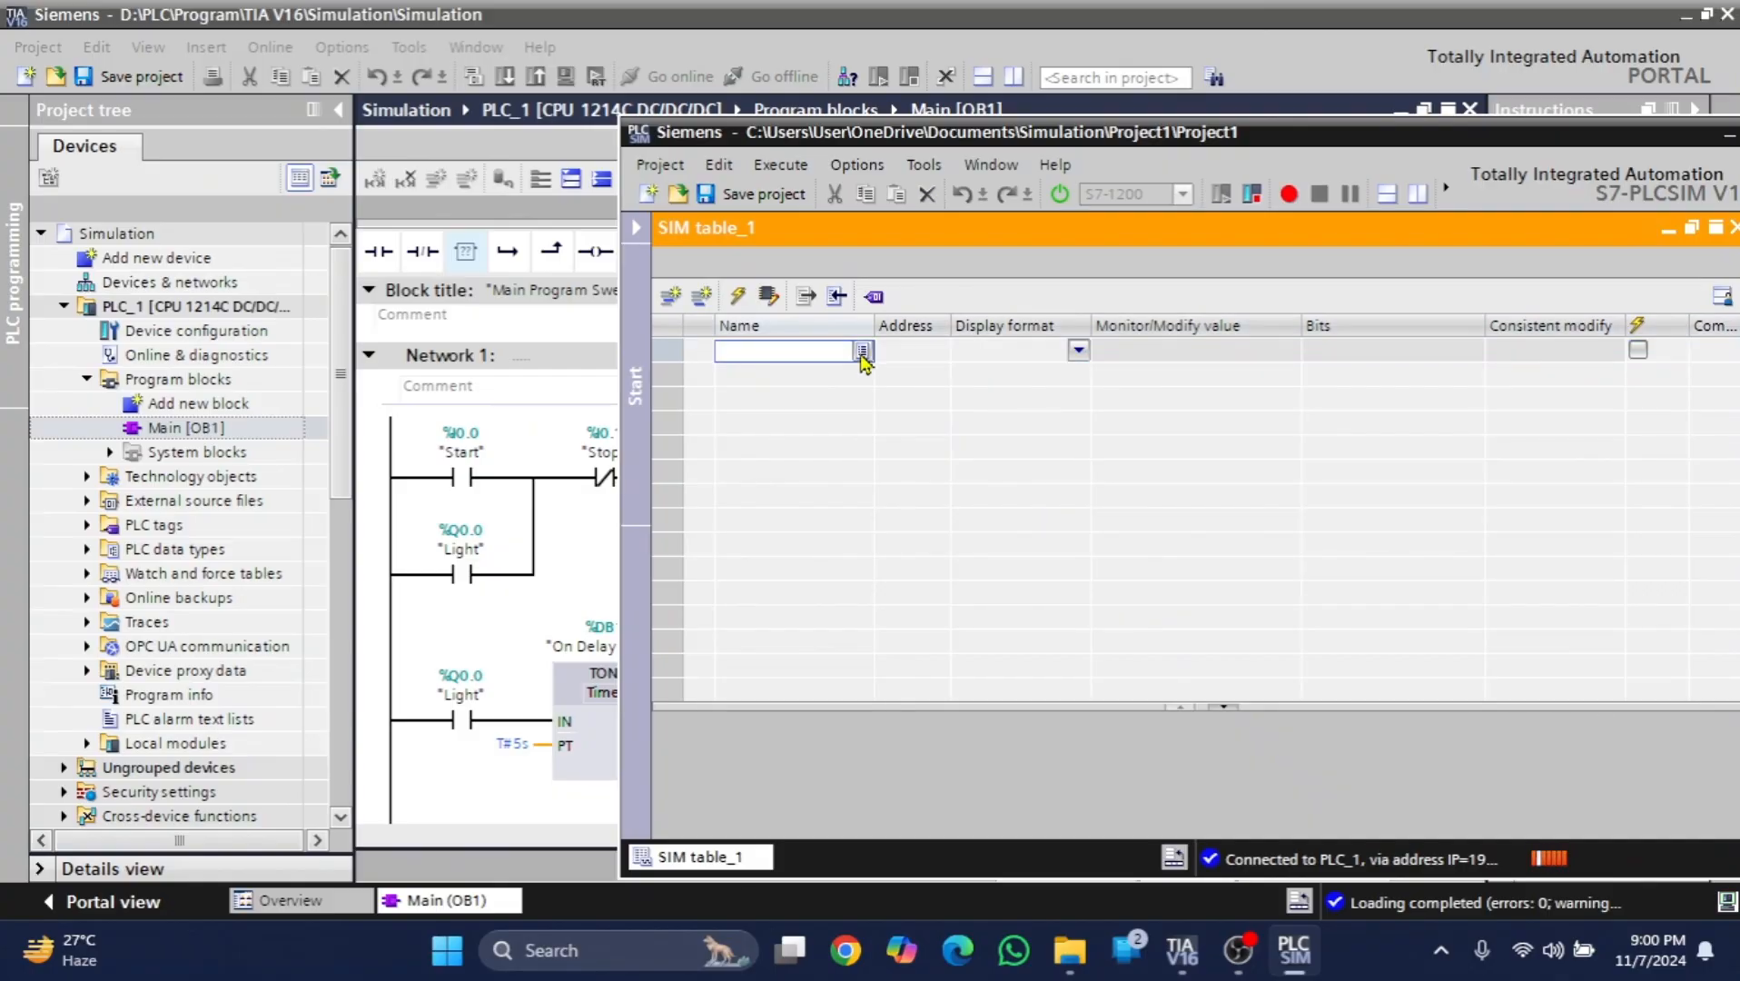
pyautogui.click(863, 352)
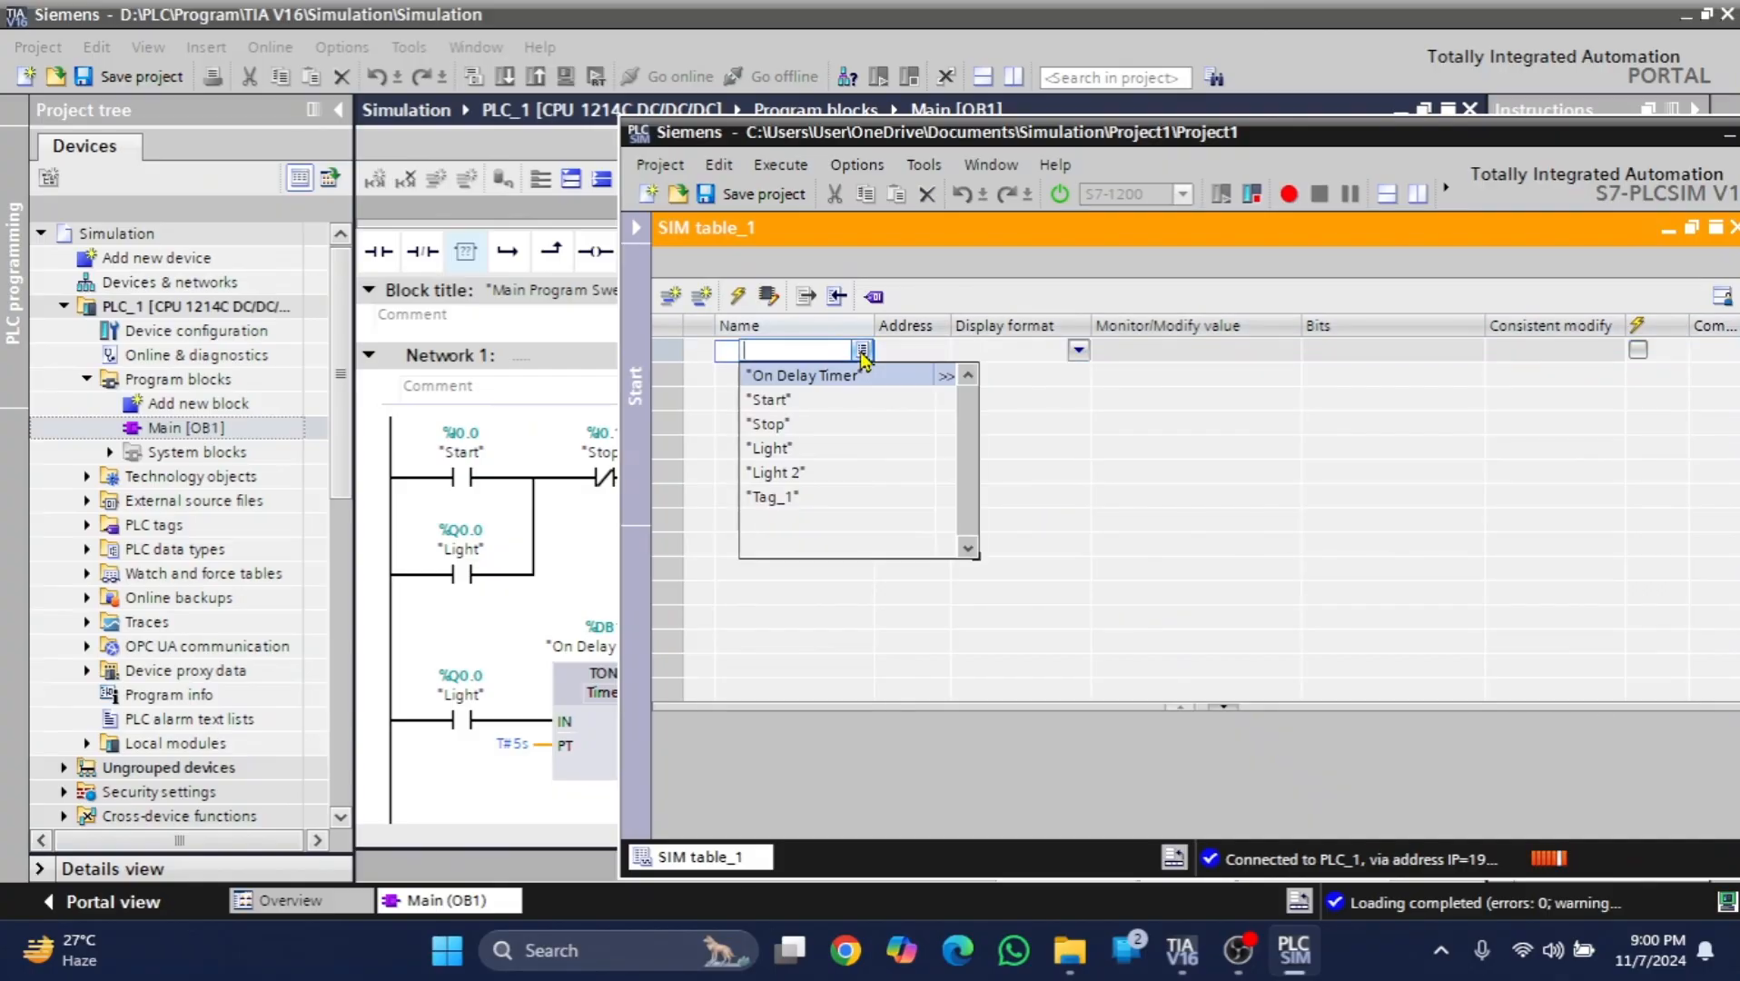
pyautogui.click(793, 404)
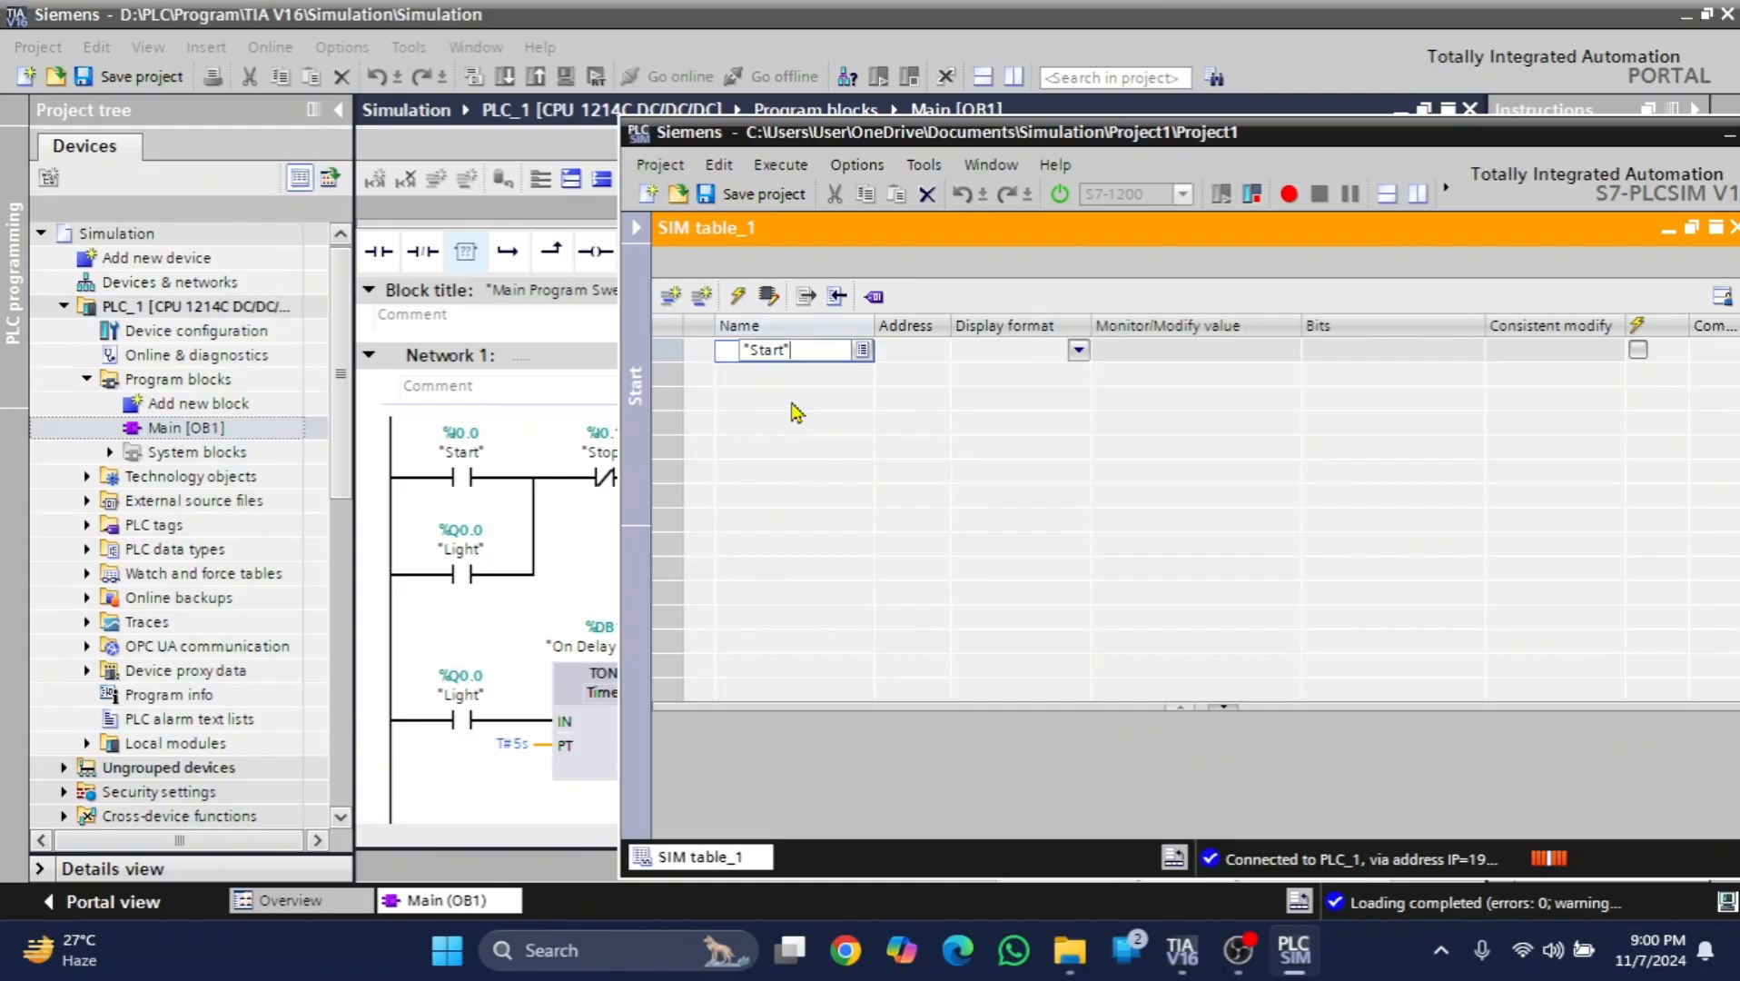
pyautogui.press('Return')
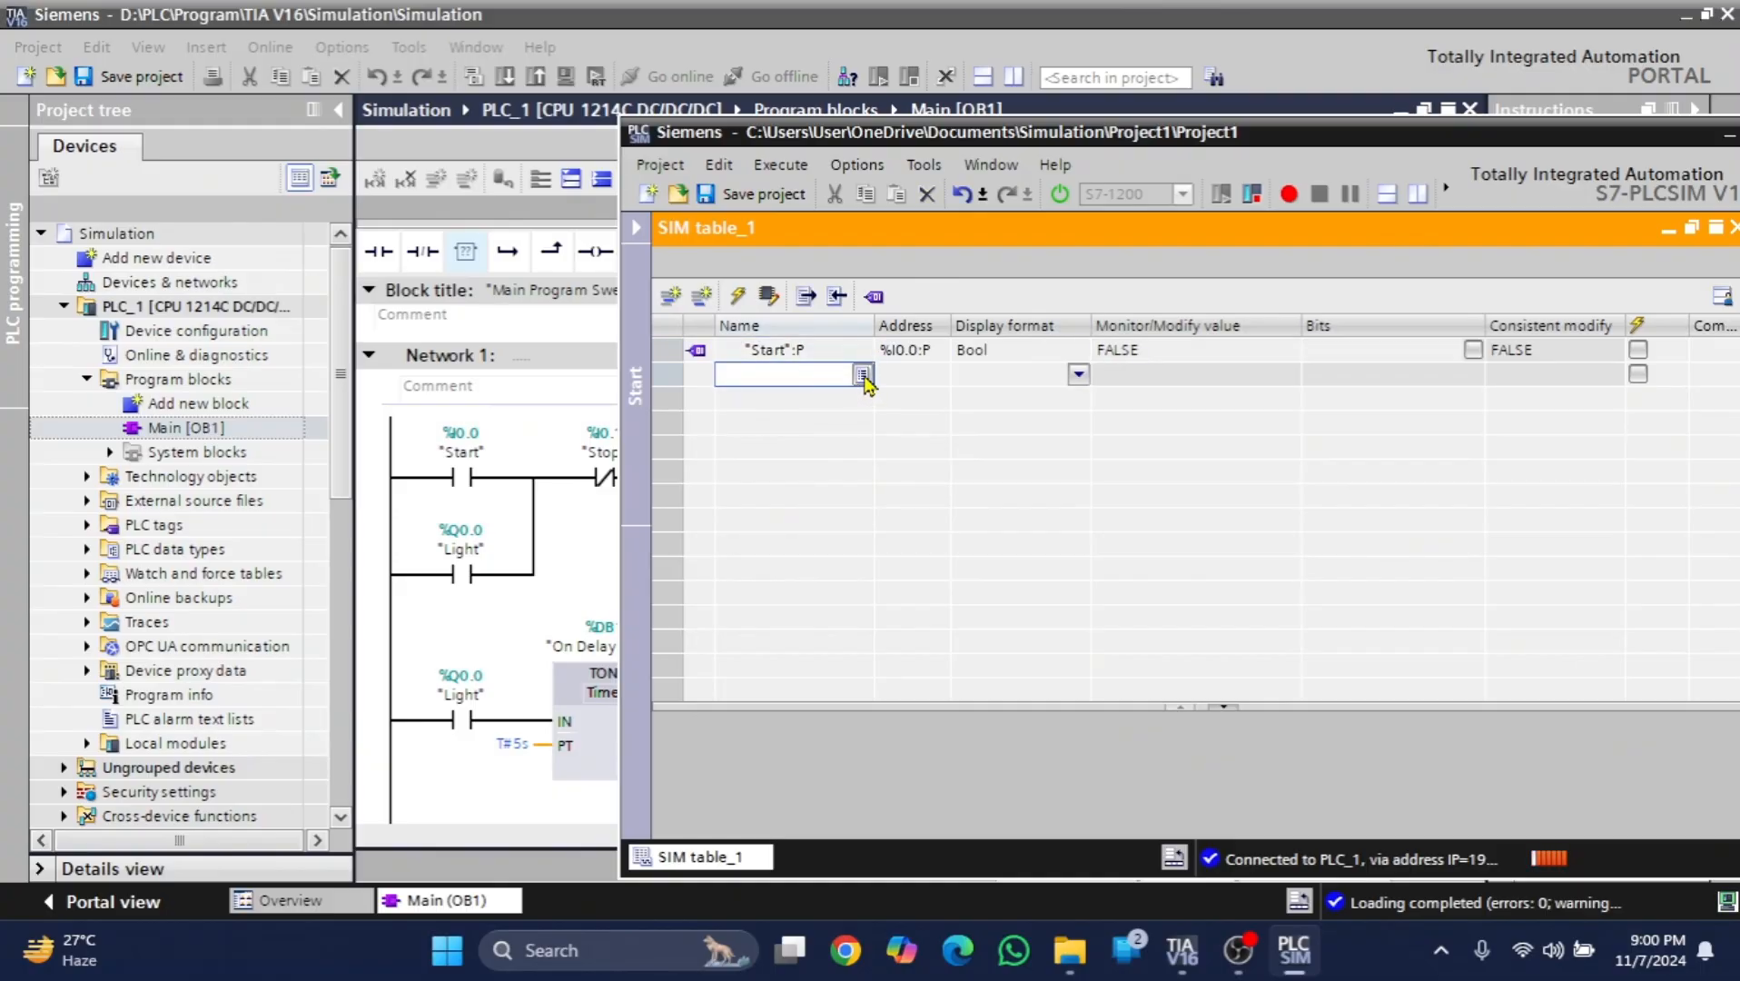
pyautogui.click(863, 376)
pyautogui.click(797, 443)
pyautogui.press('Return')
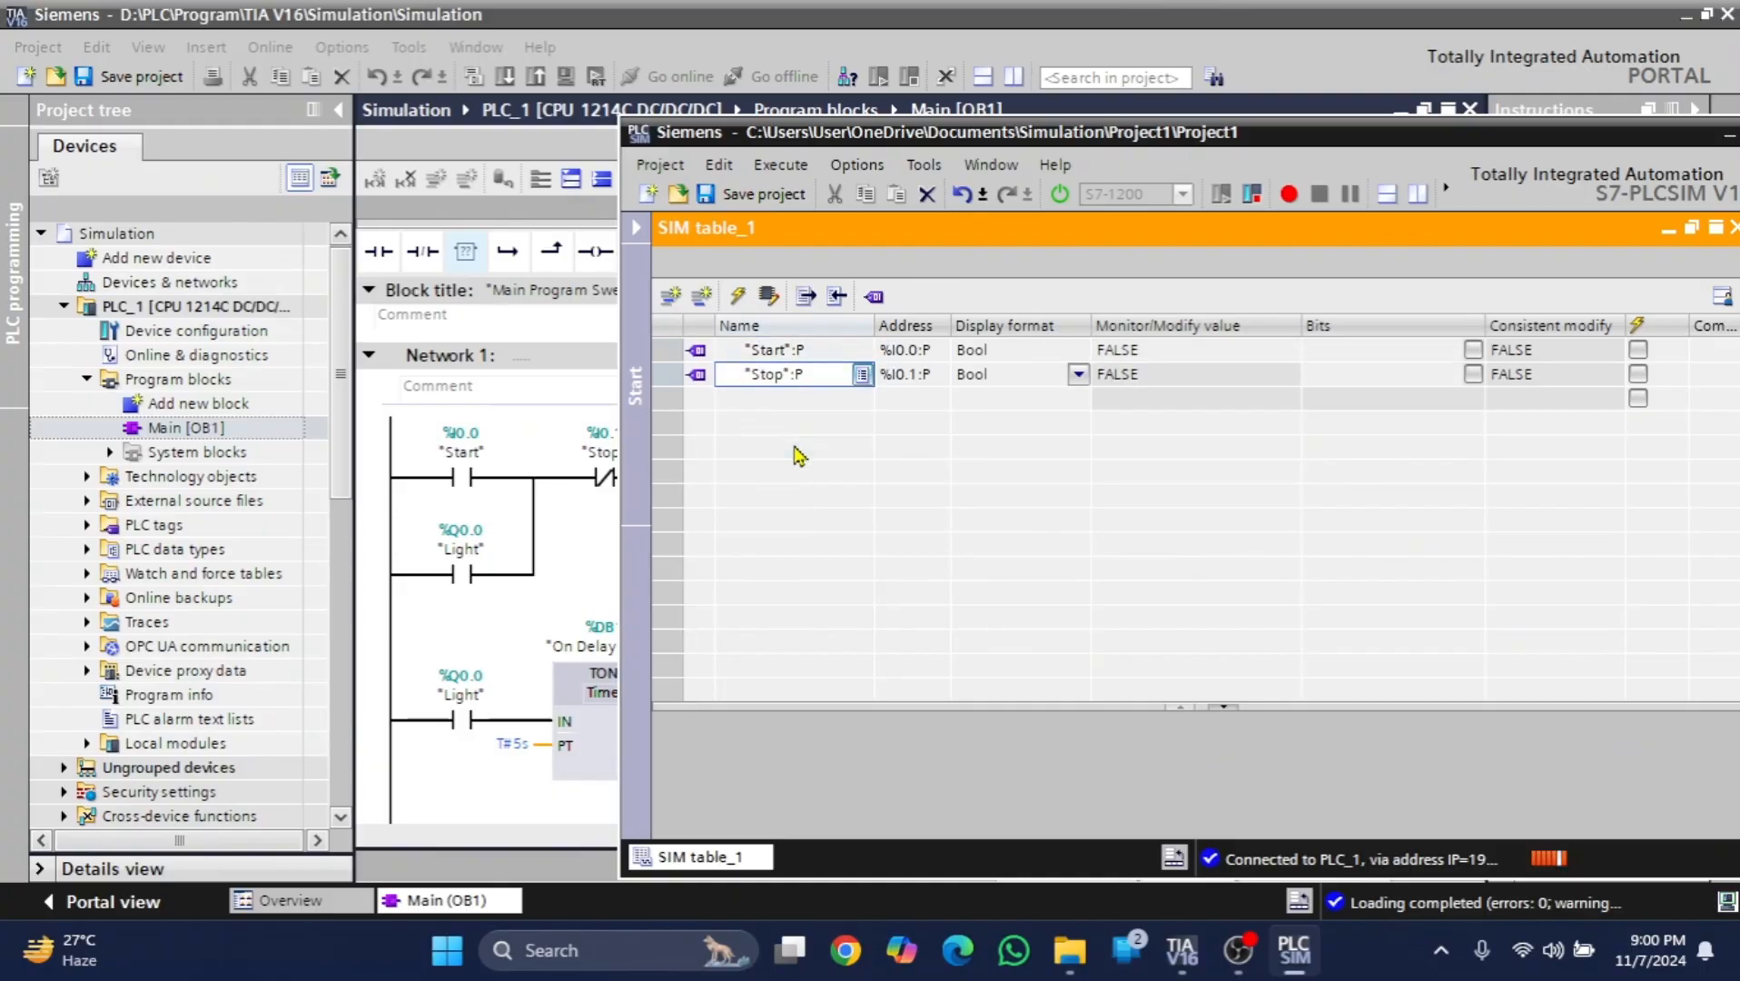
# - Add the "Light" and "Light 2" output tags to SIM table_1 and reposition the simulator window to uncover the timer block
pyautogui.click(819, 403)
pyautogui.click(862, 401)
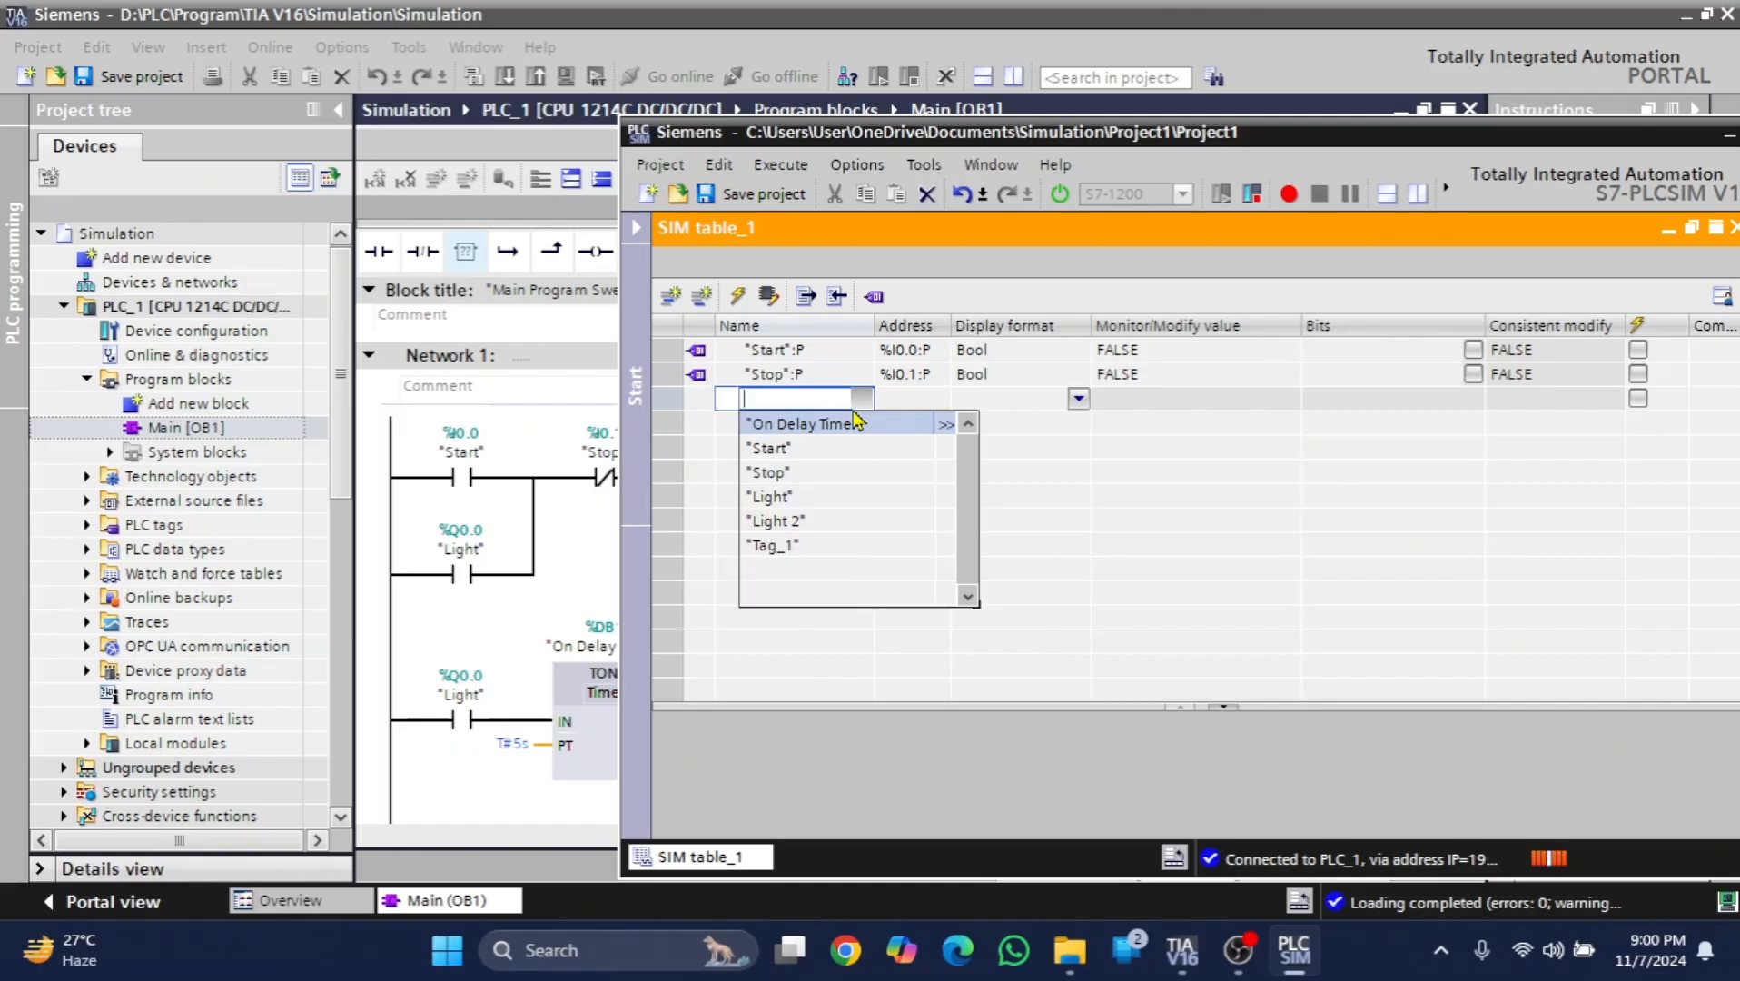
pyautogui.click(770, 498)
pyautogui.press('Return')
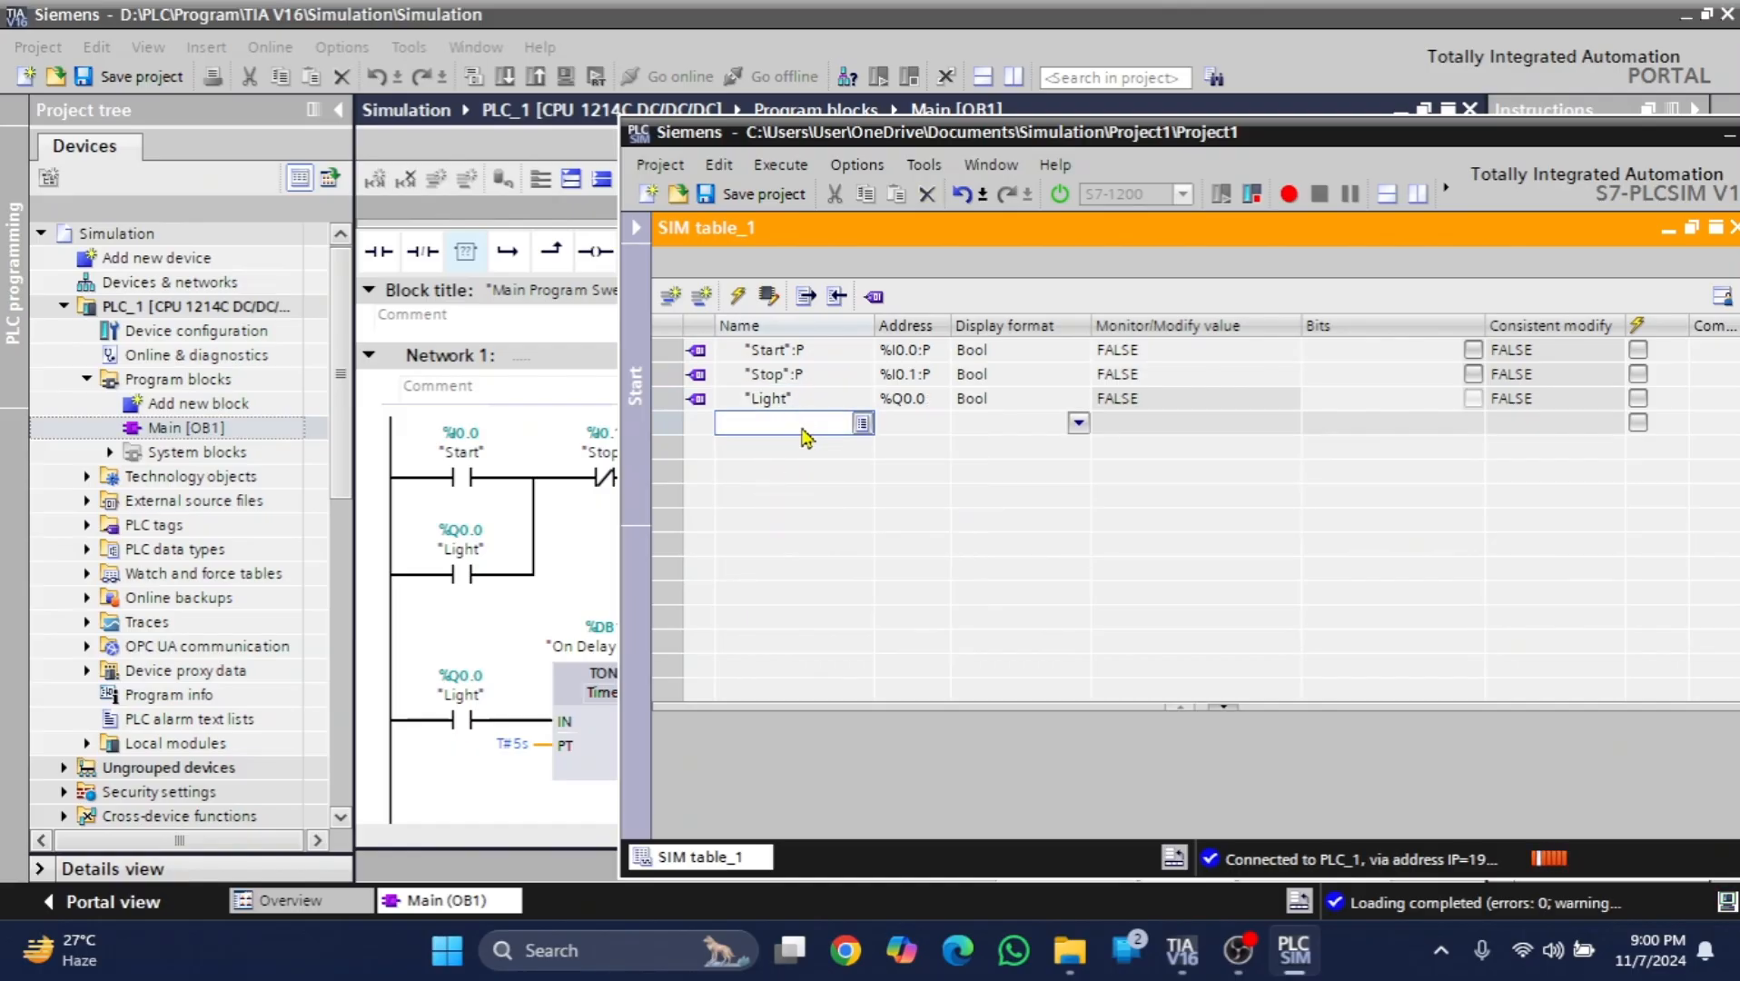
pyautogui.click(862, 425)
pyautogui.click(796, 545)
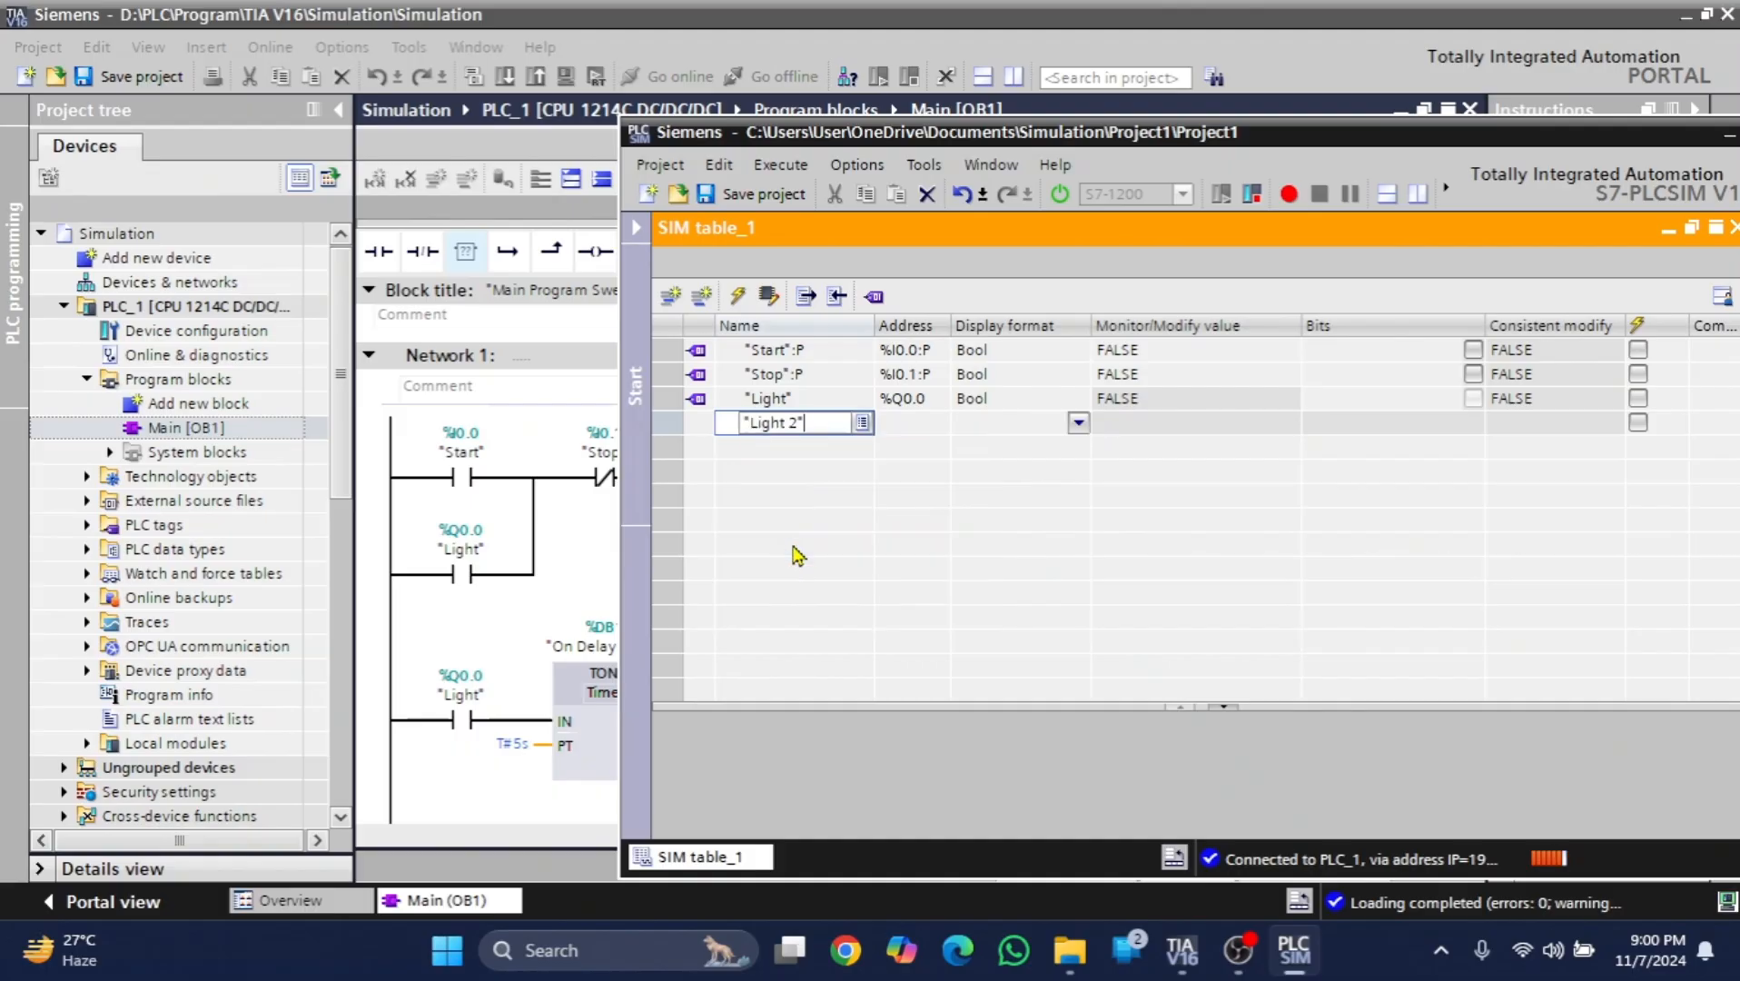
pyautogui.click(797, 452)
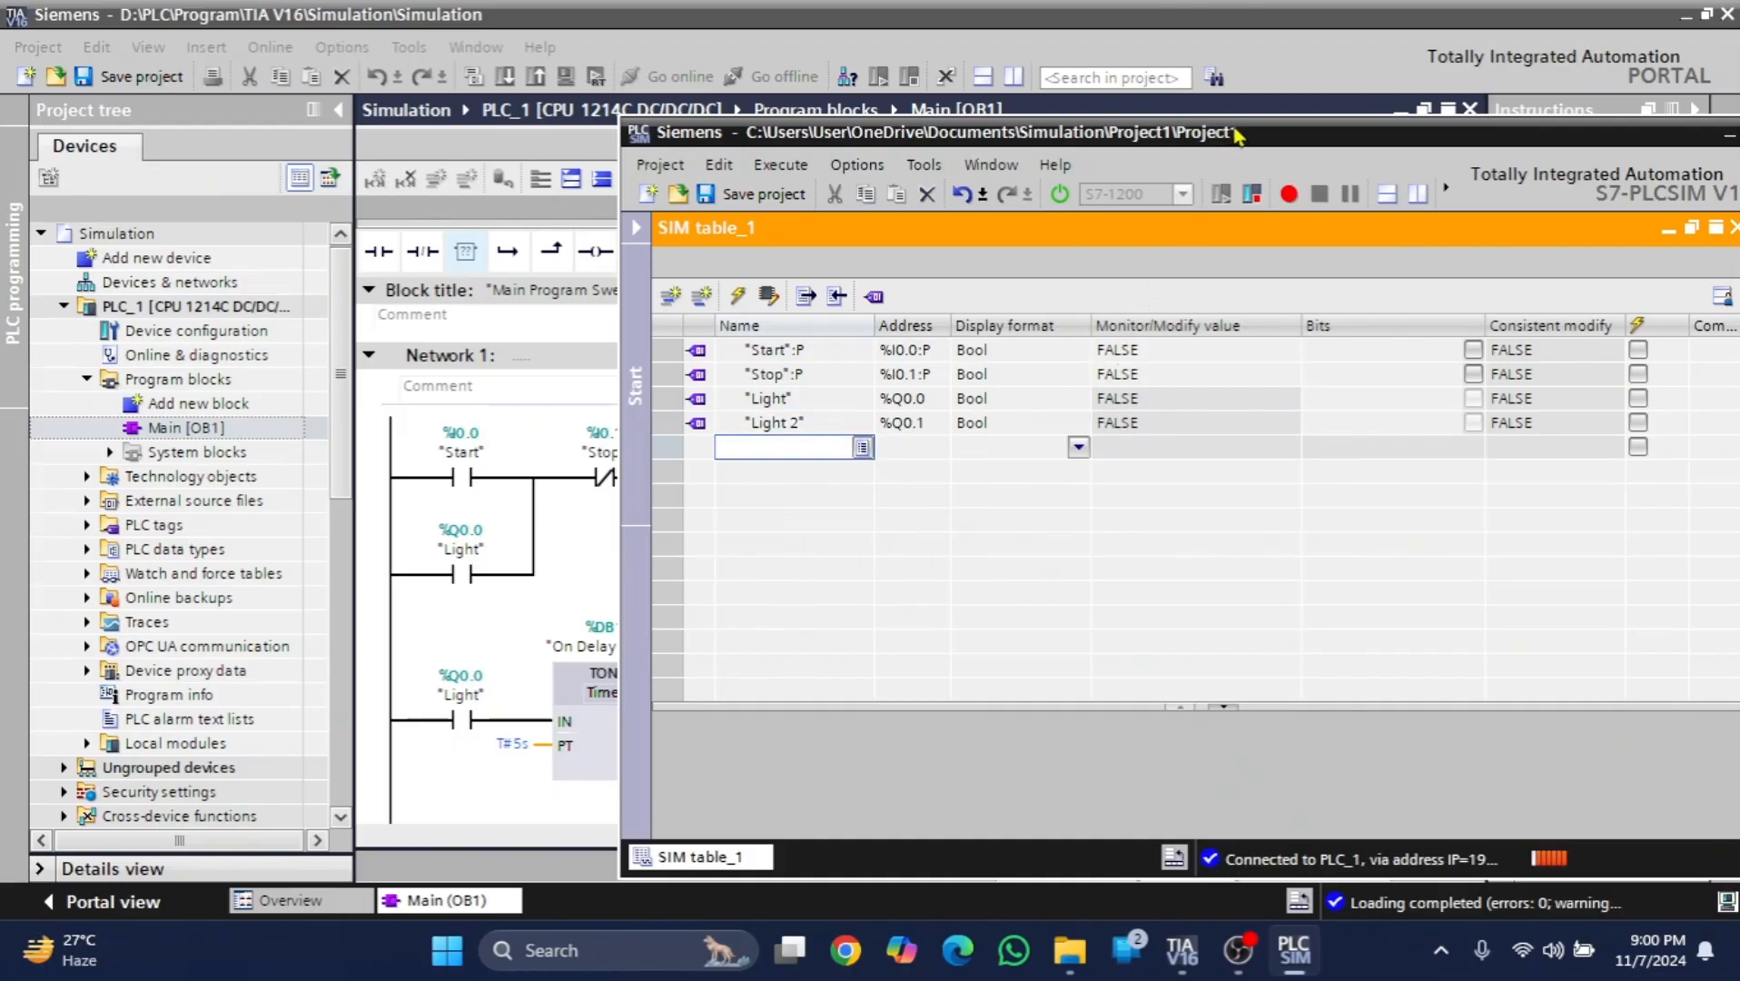
pyautogui.moveTo(1238, 134); pyautogui.dragTo(1509, 252)
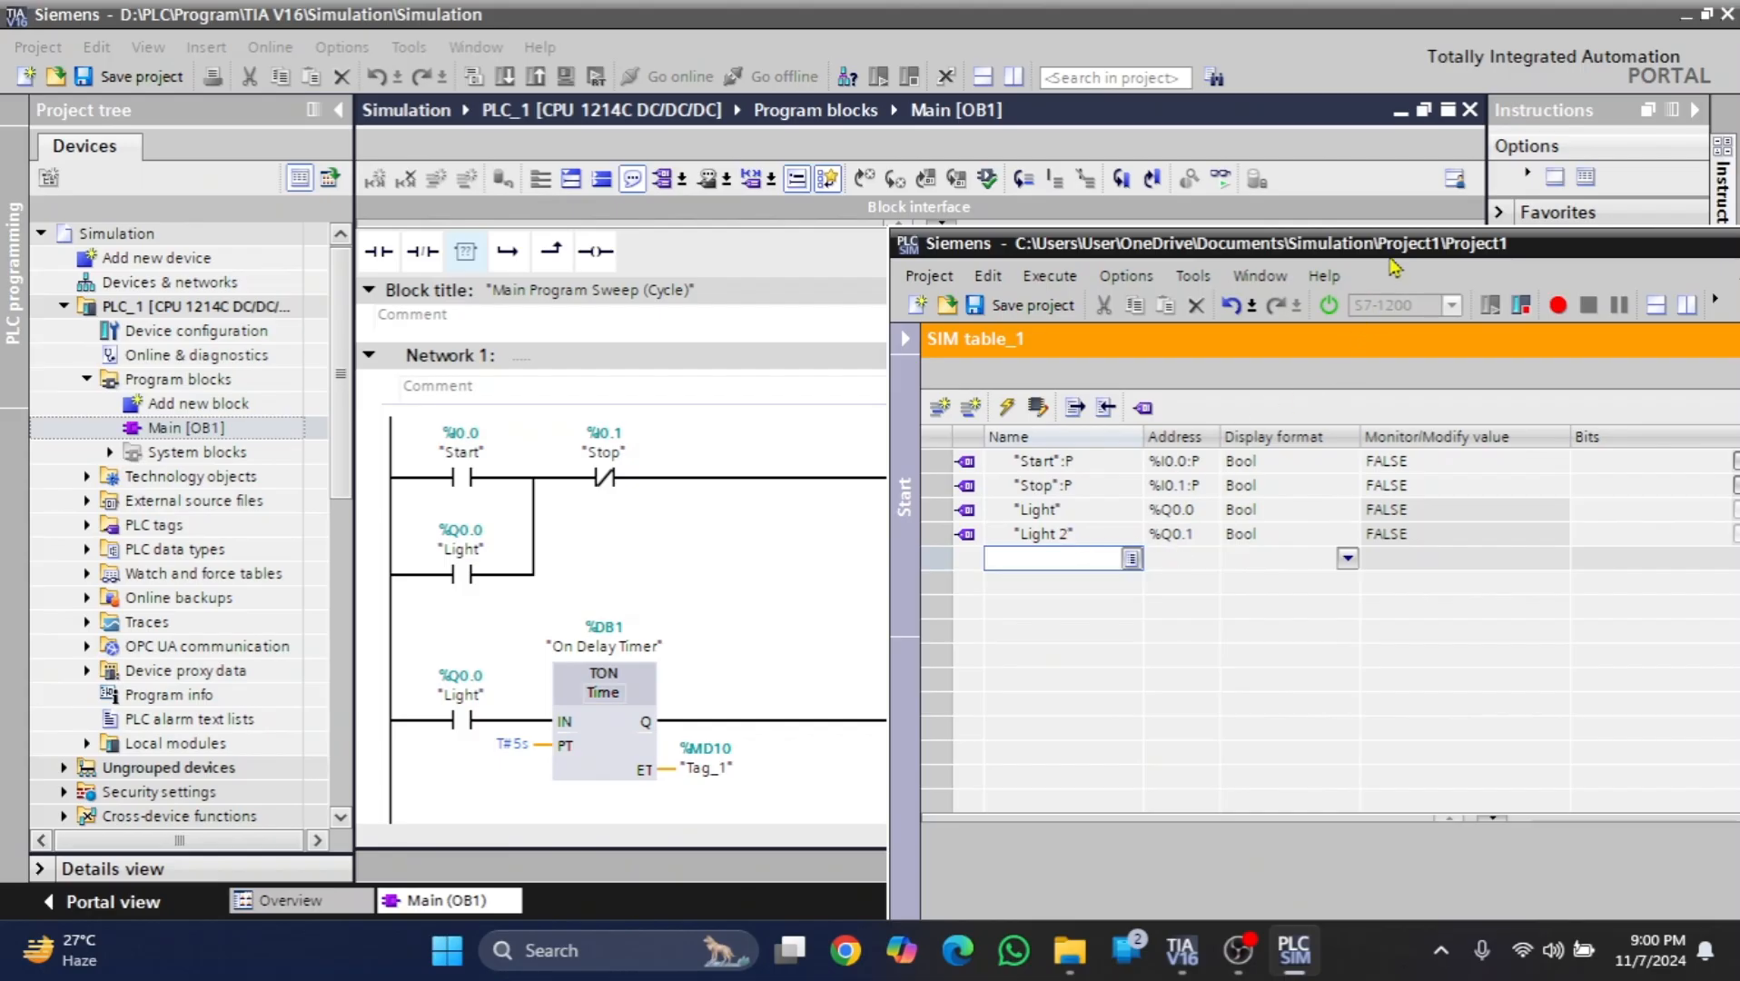
pyautogui.moveTo(1399, 243); pyautogui.dragTo(1203, 154)
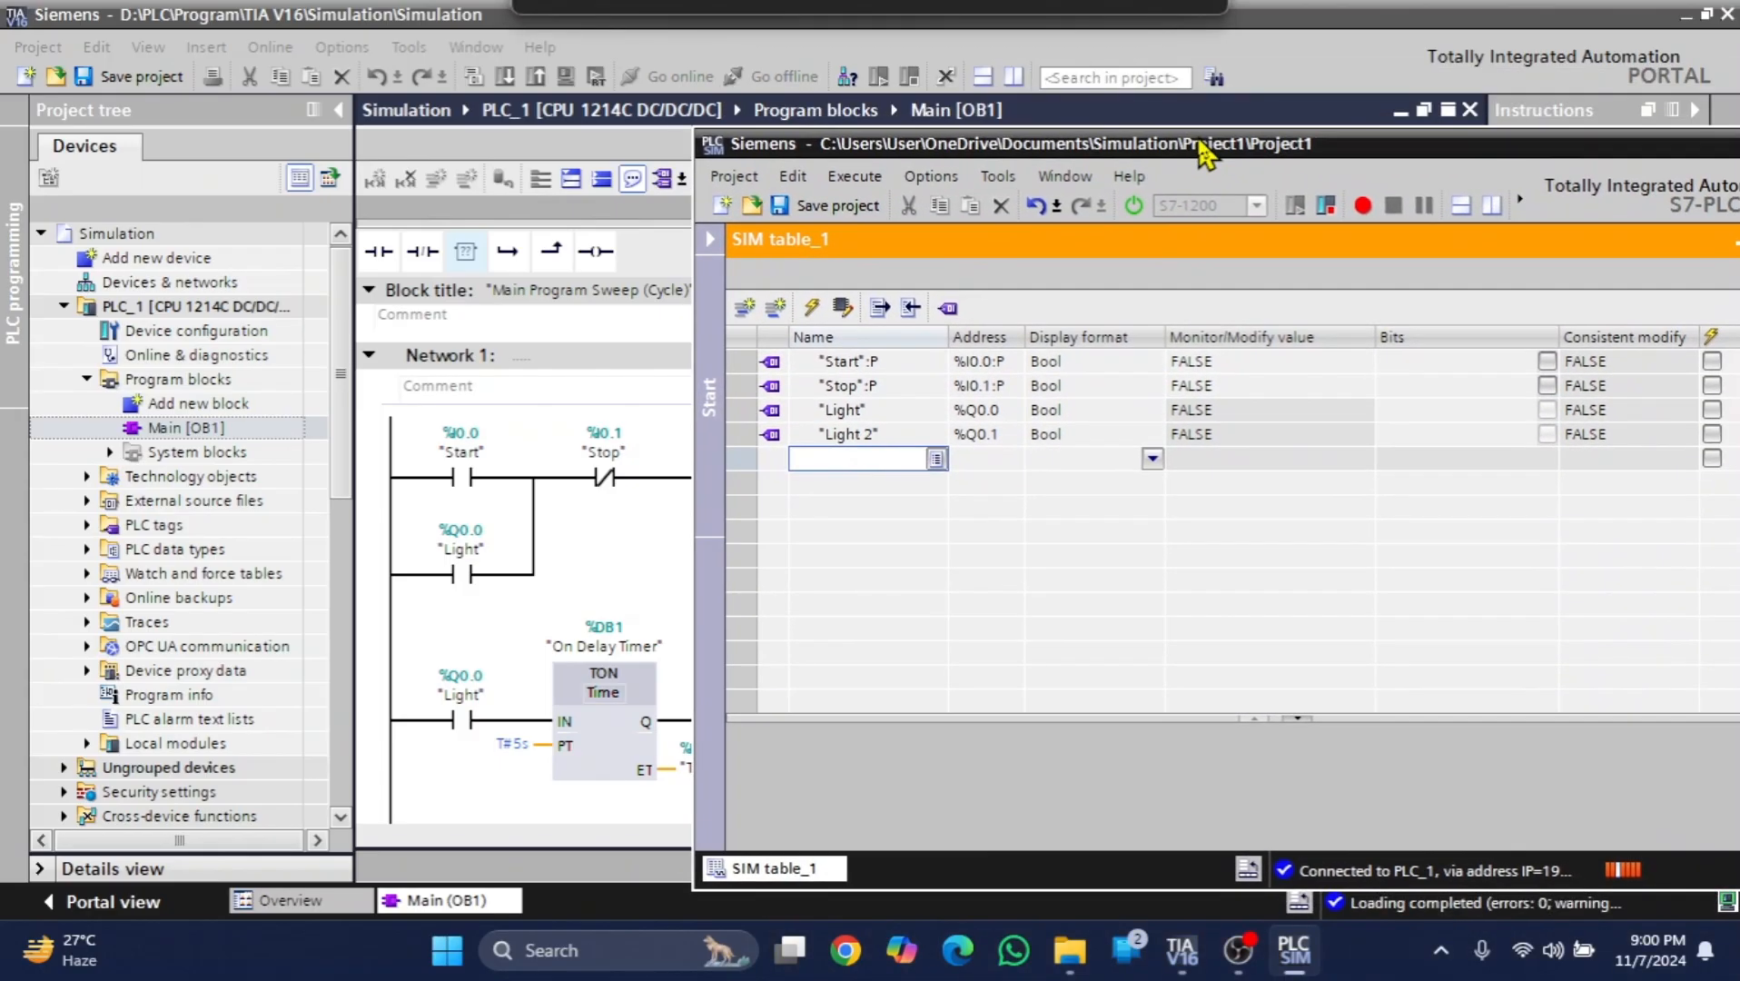
# - Add the On Delay Timer's PT and ET elements to the next two rows of SIM table_1
pyautogui.click(936, 459)
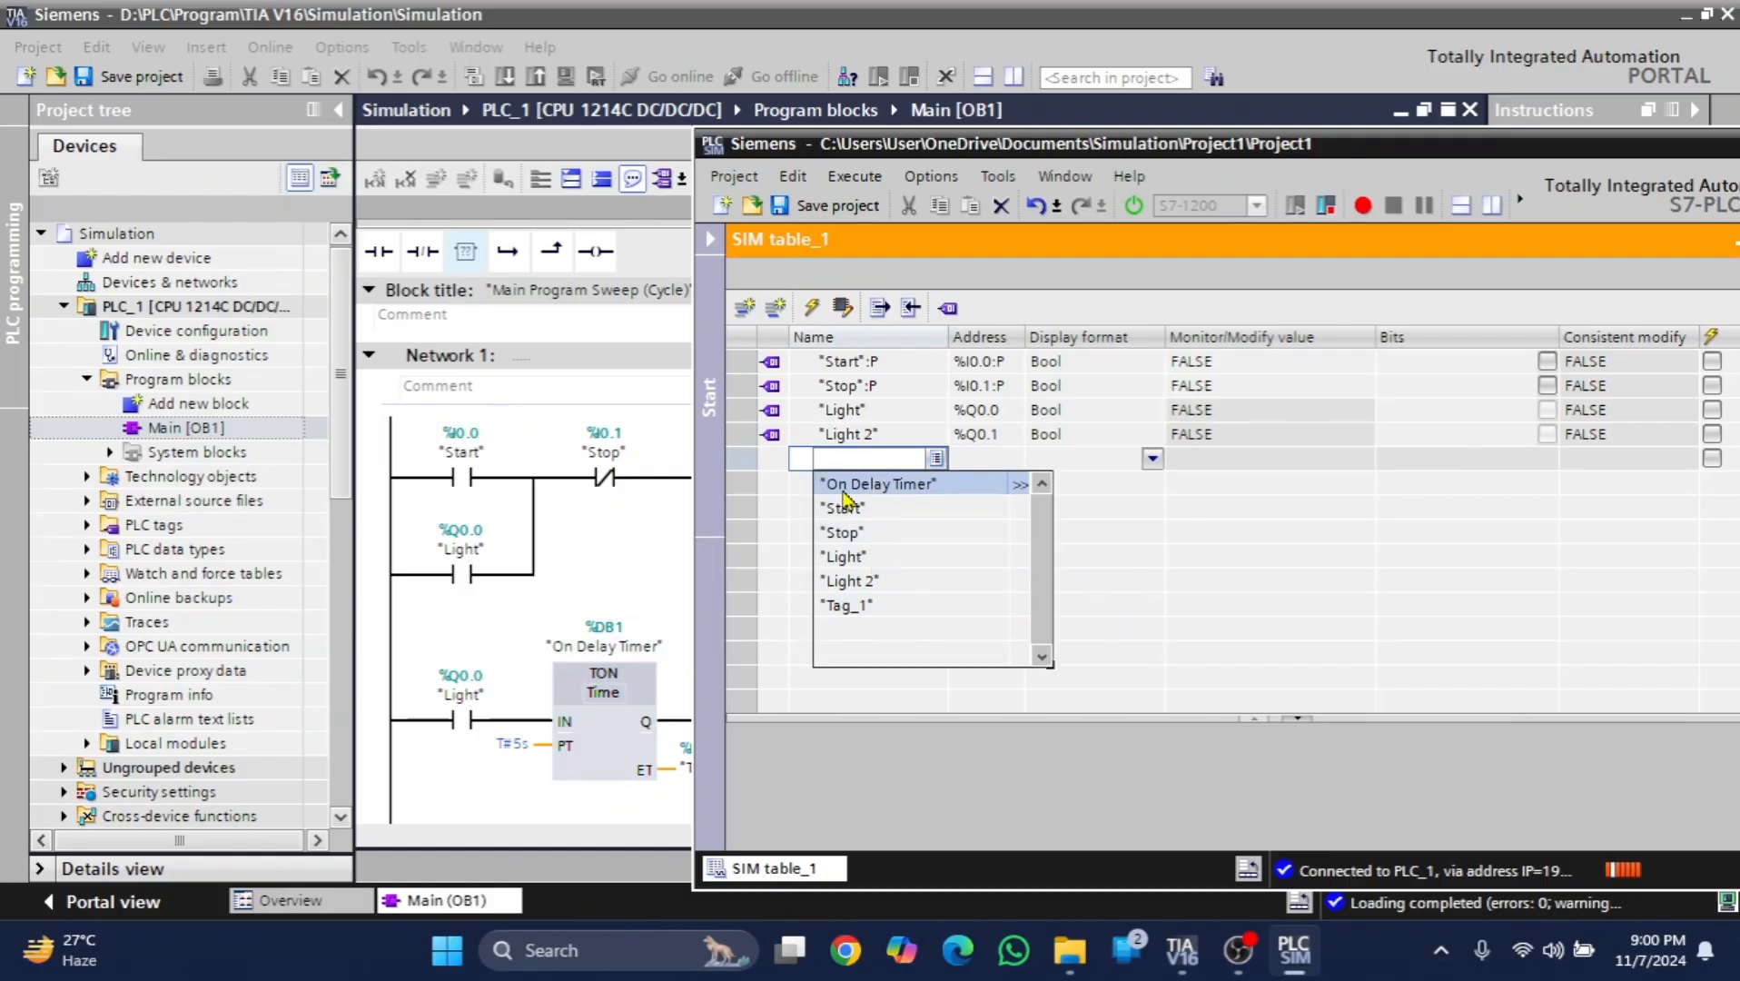
pyautogui.click(1020, 484)
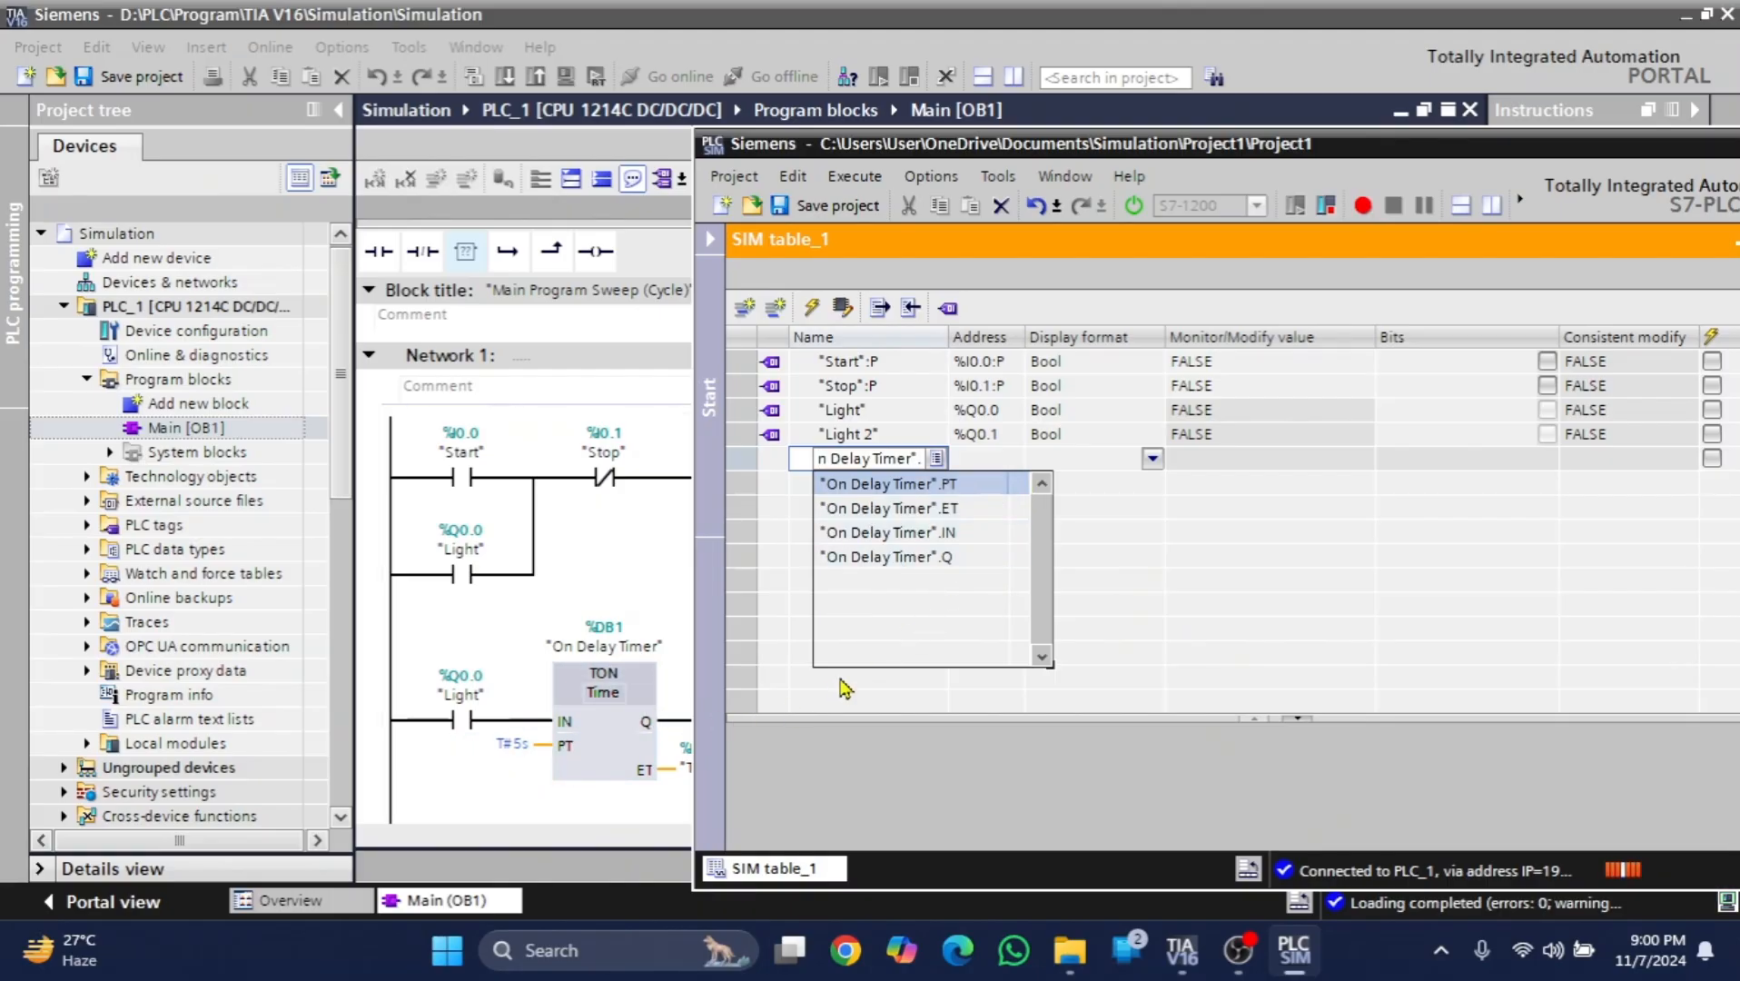
pyautogui.click(955, 484)
pyautogui.press('Return')
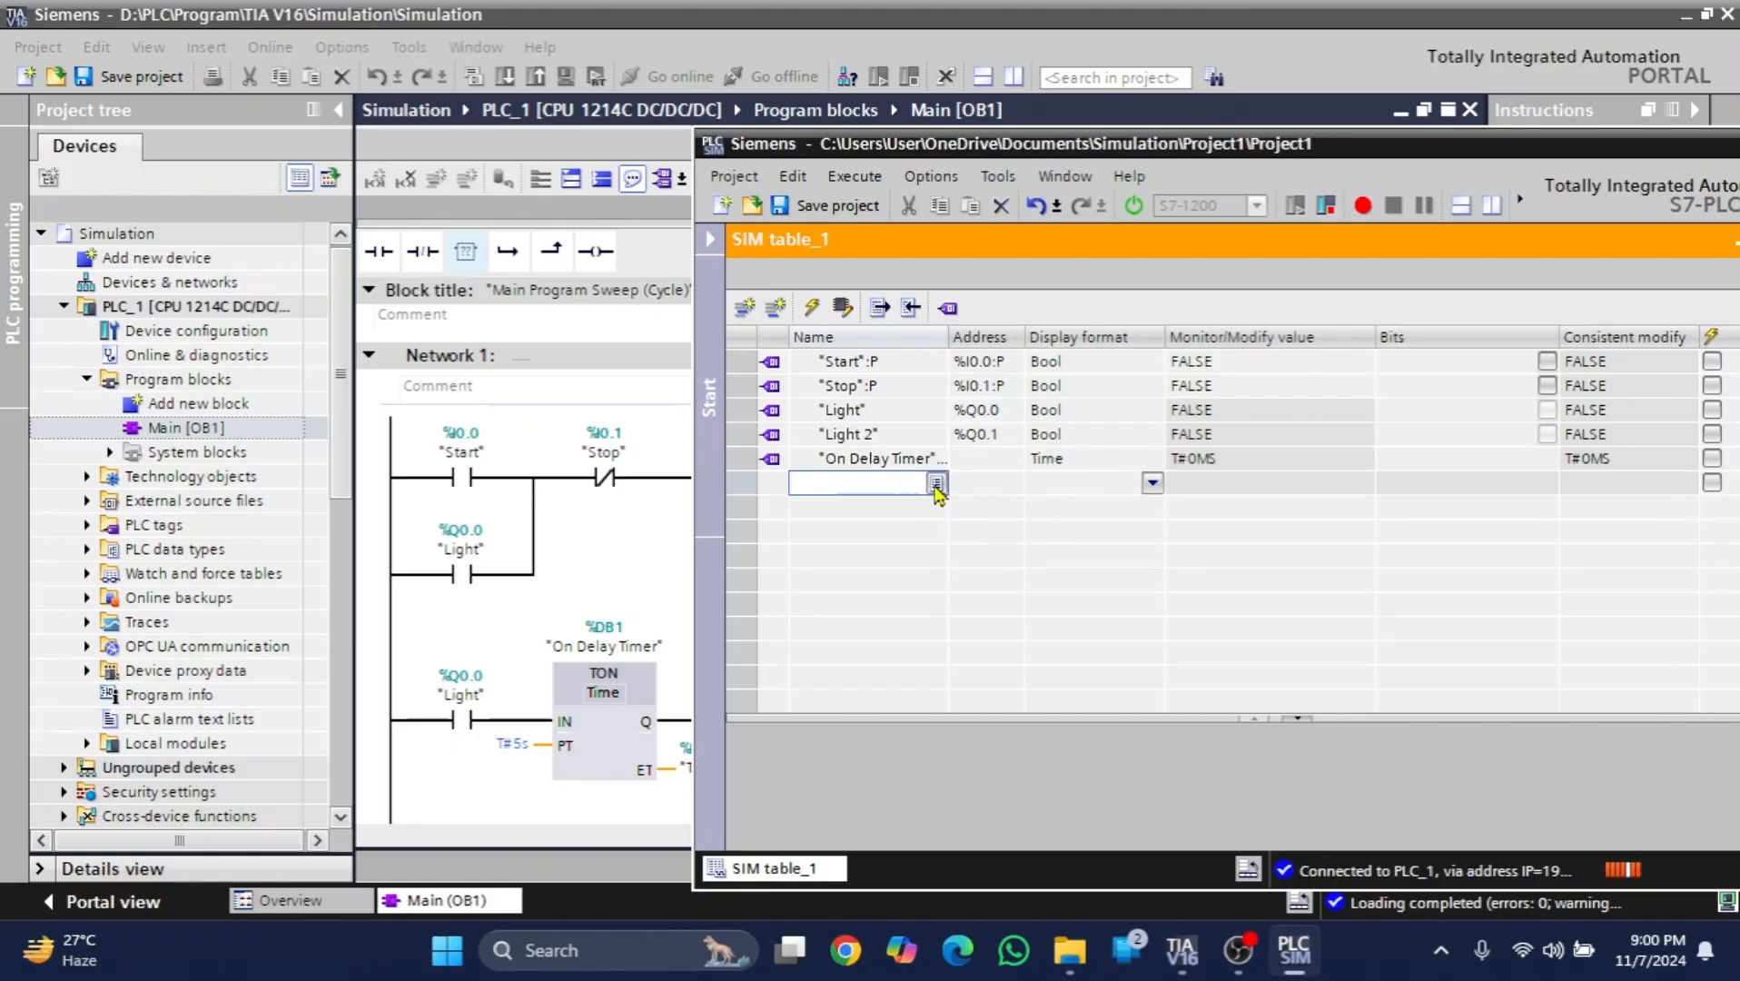
pyautogui.click(937, 484)
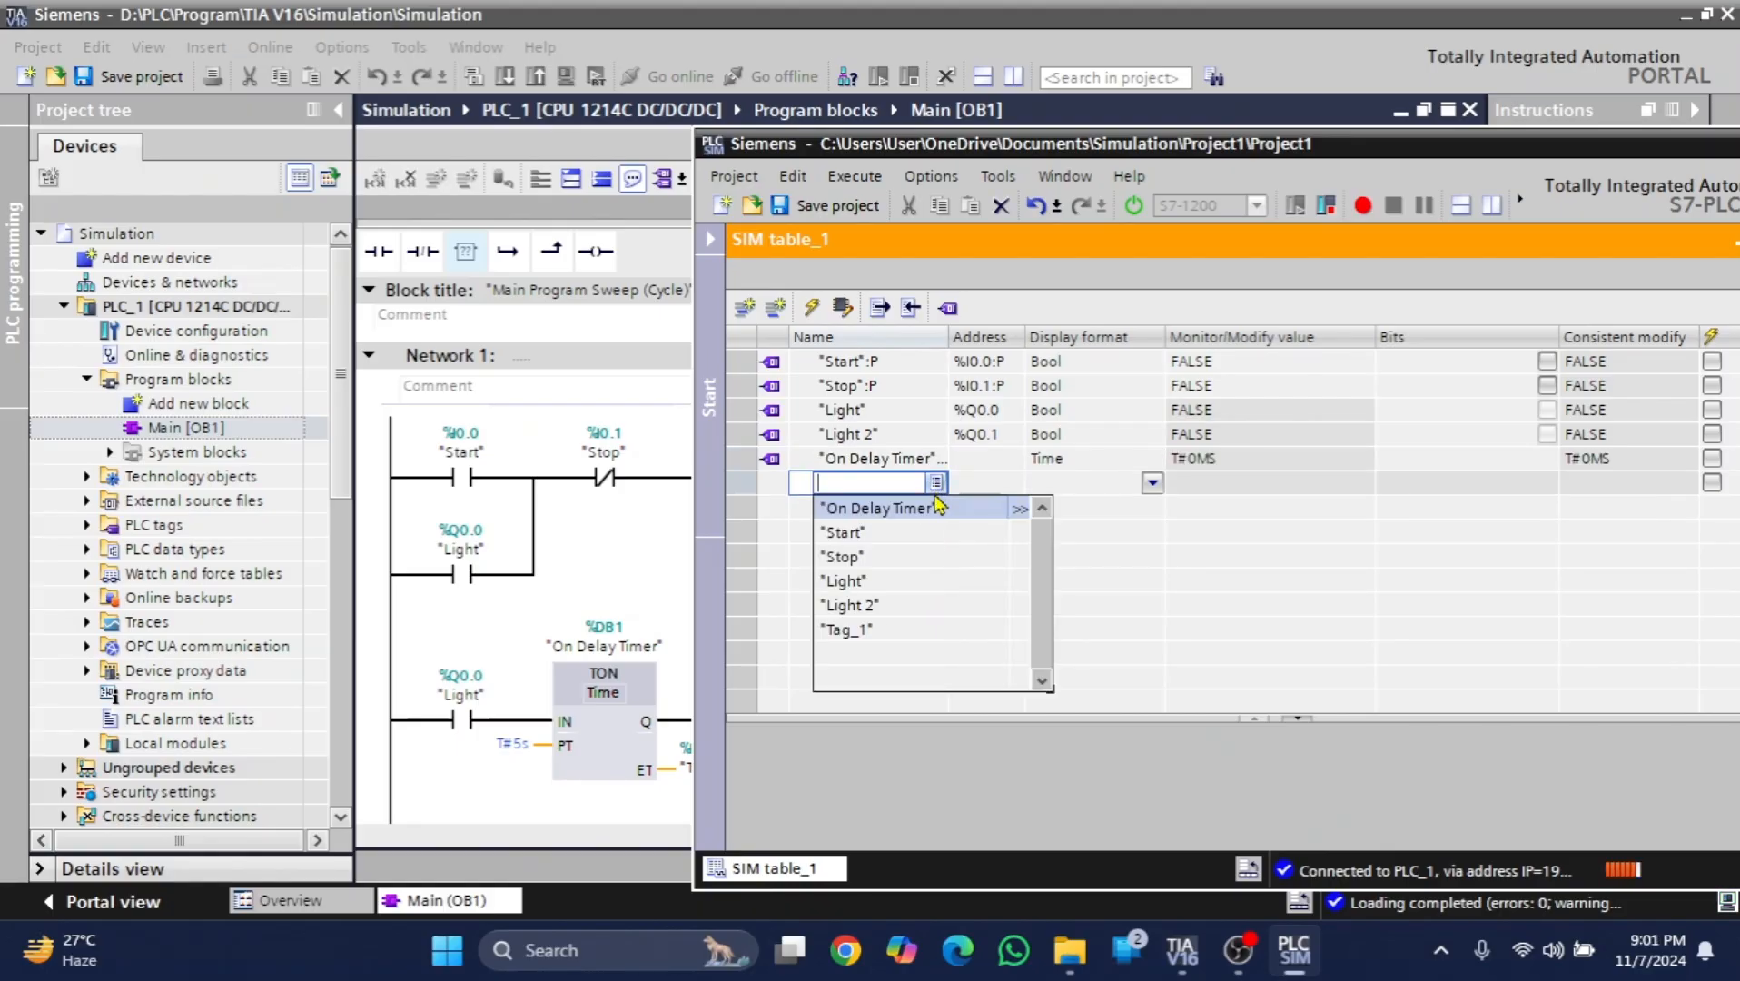
pyautogui.click(1017, 511)
pyautogui.click(949, 552)
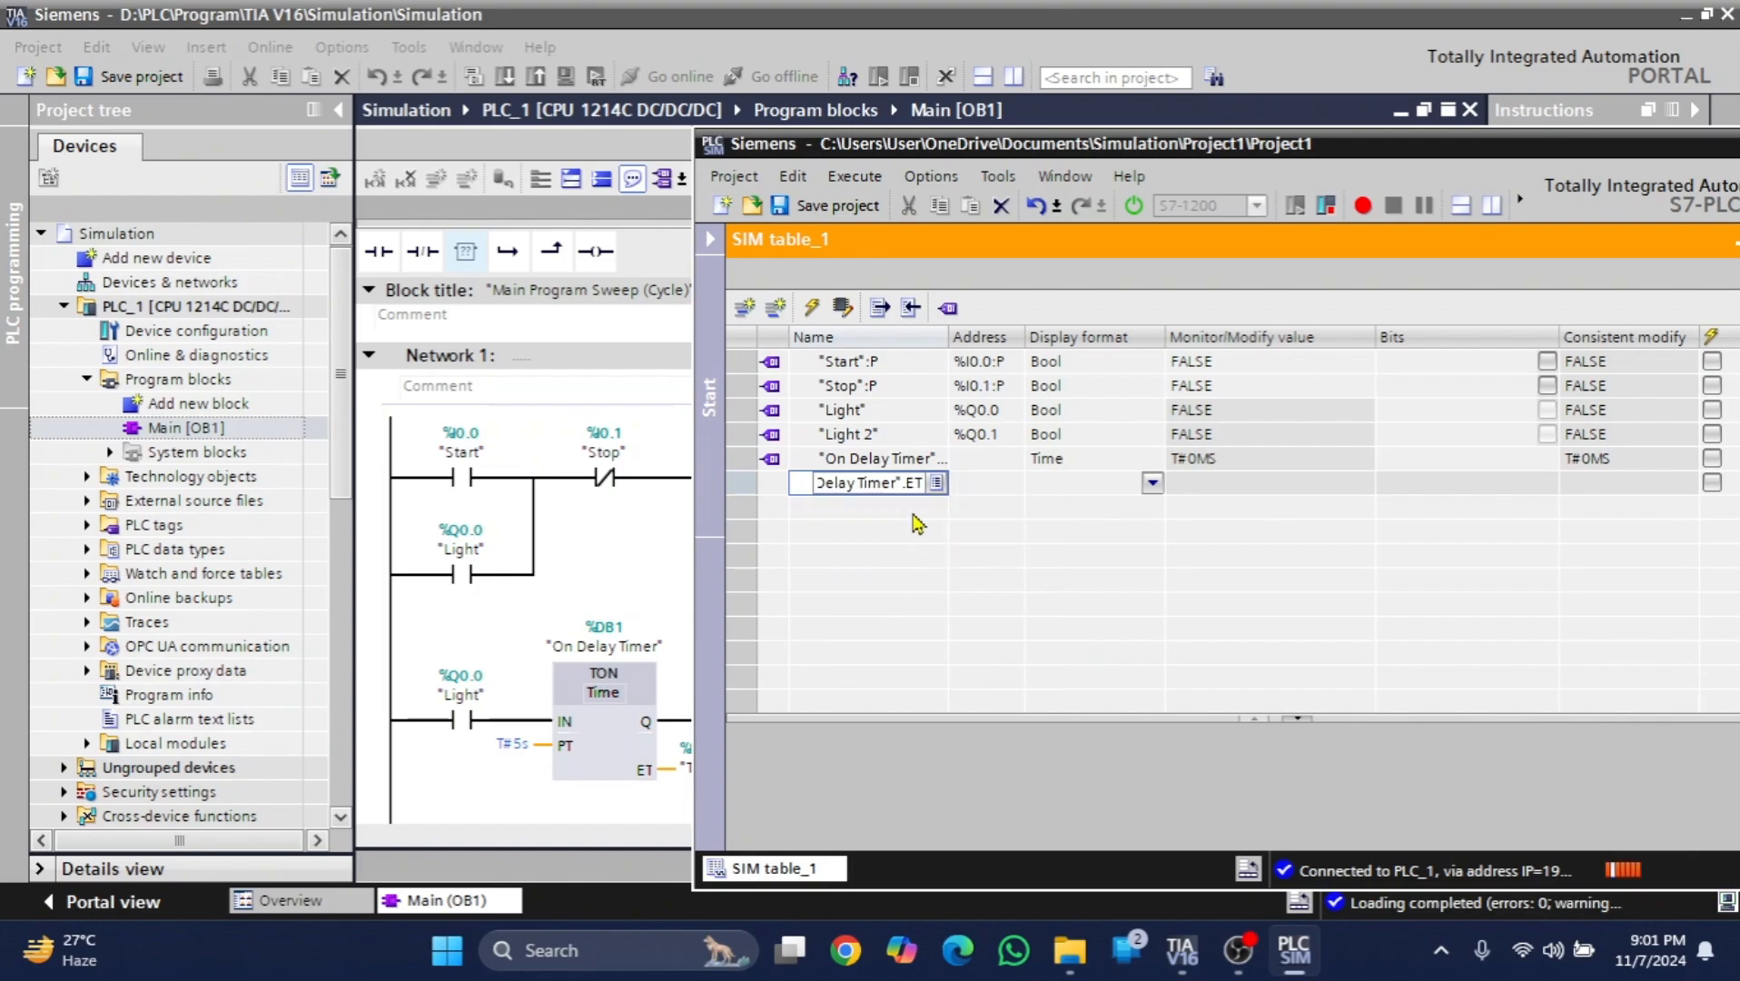
pyautogui.press('Return')
# - Add the On Delay Timer's IN and Q elements to SIM table_1 below the timer's time values
pyautogui.click(935, 509)
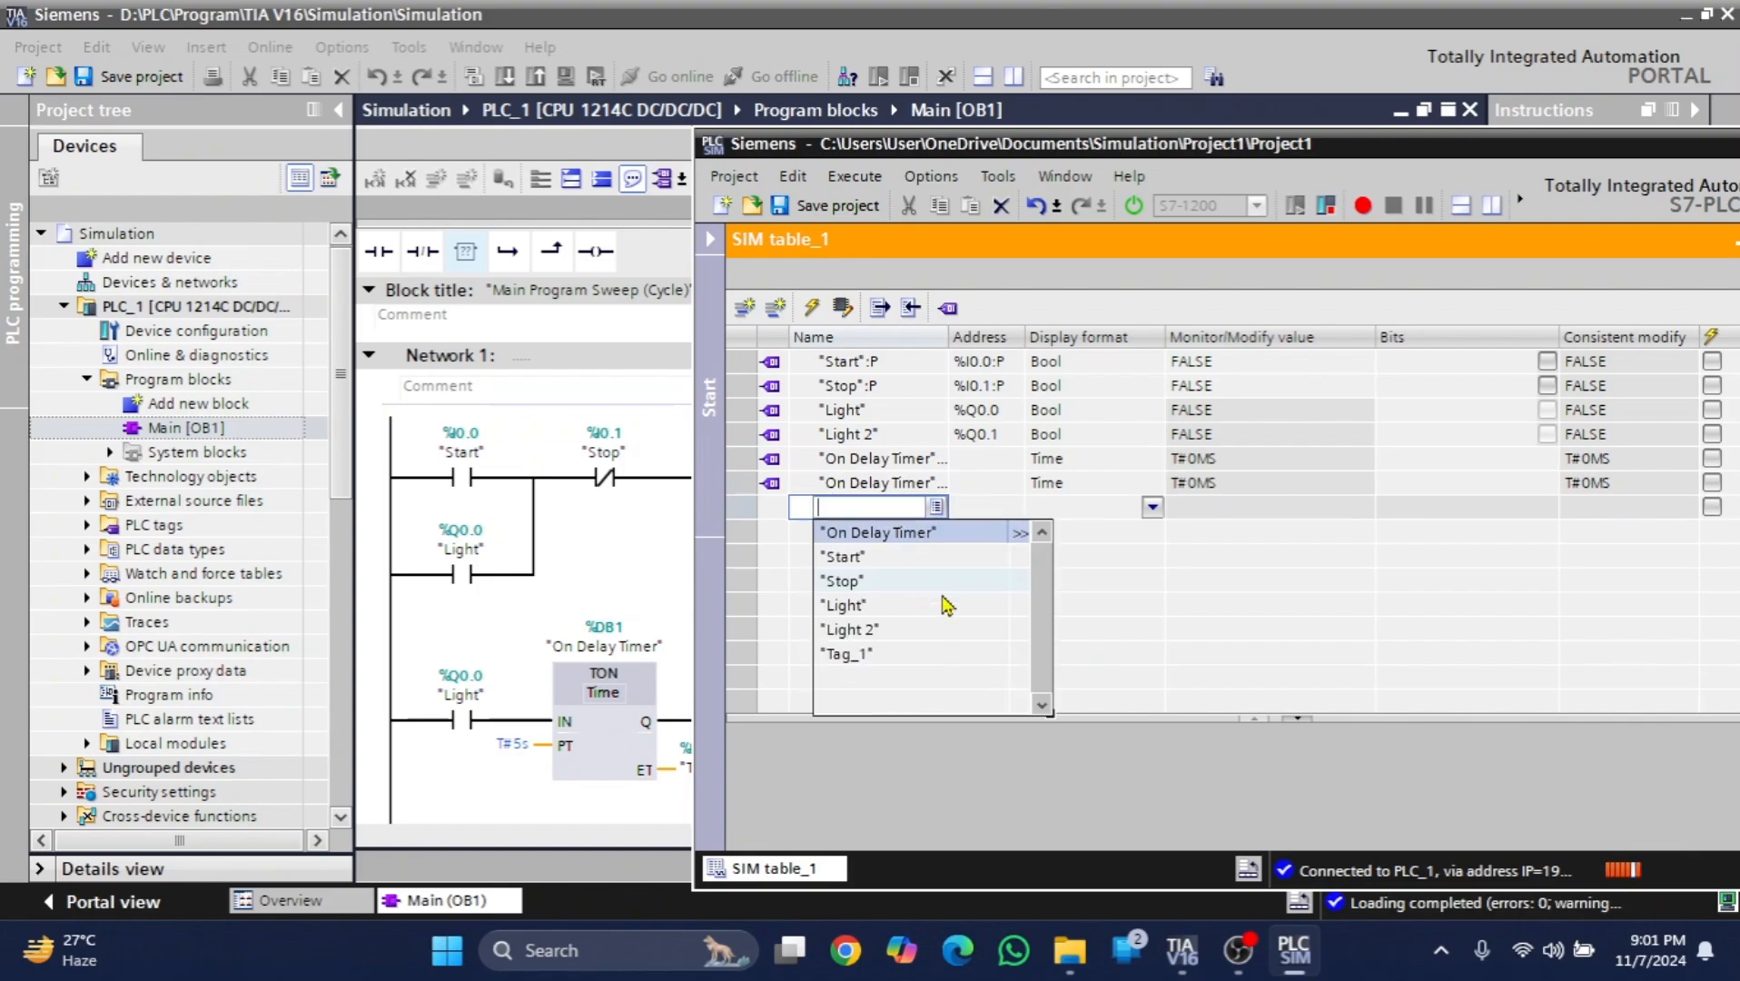
pyautogui.click(1020, 532)
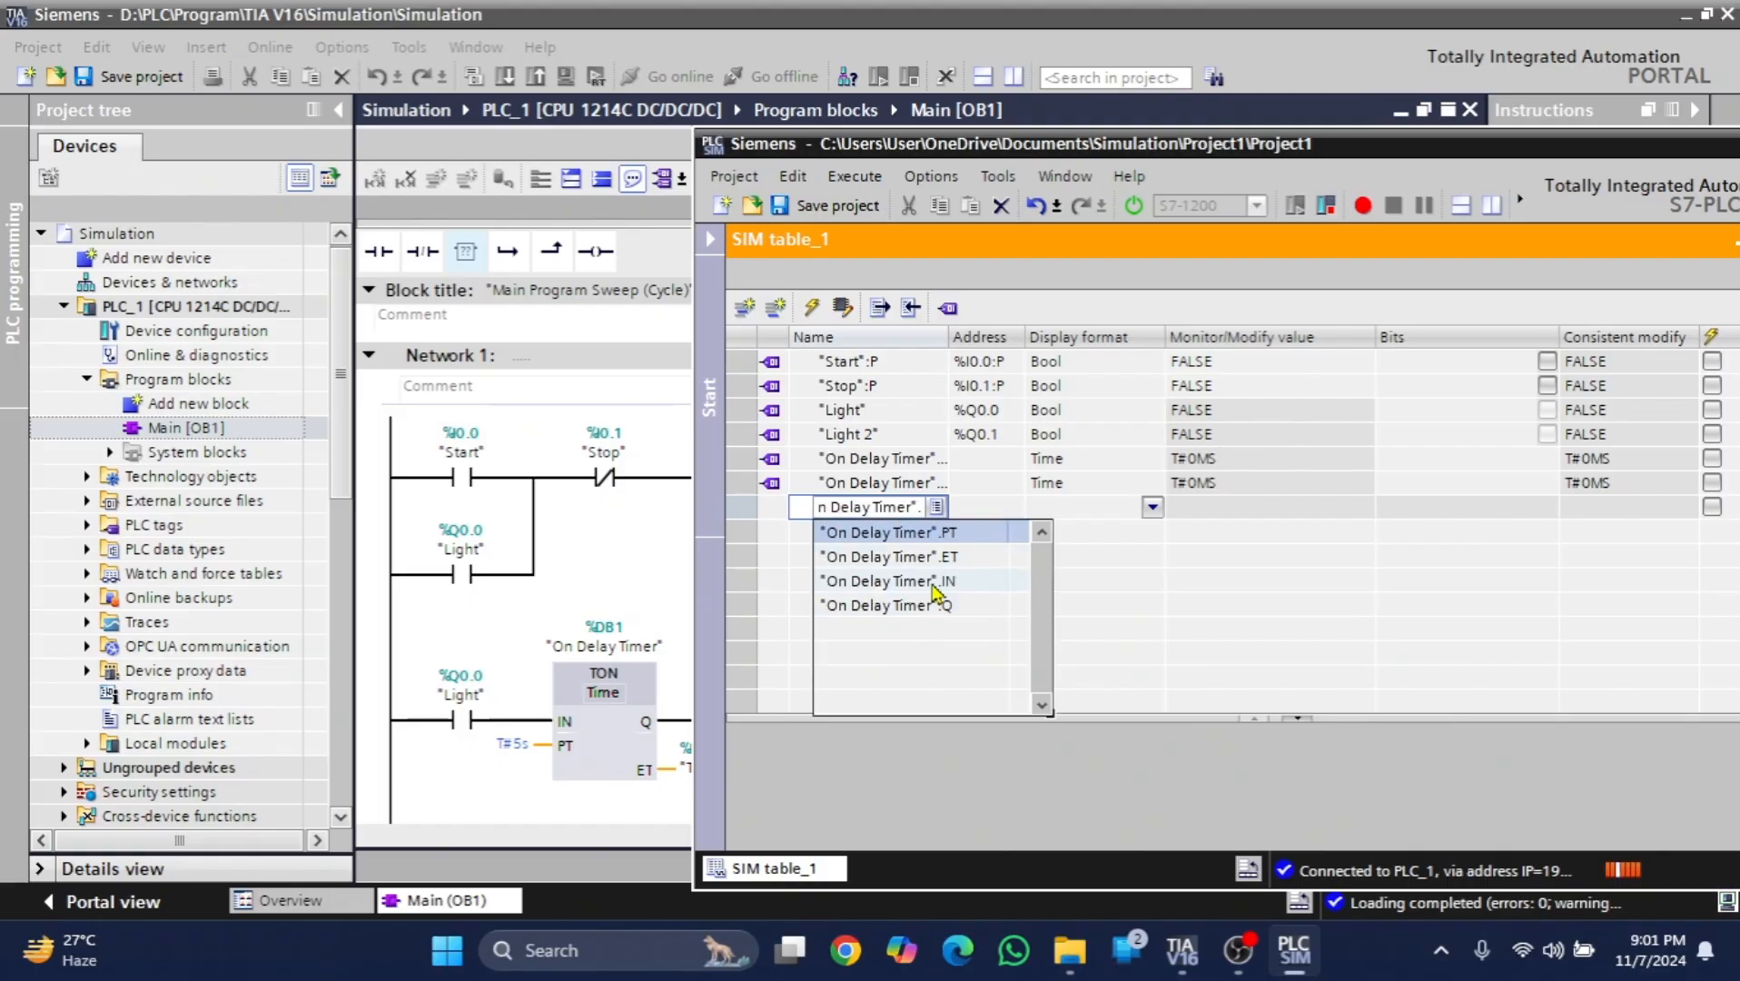
pyautogui.click(934, 582)
pyautogui.press('Return')
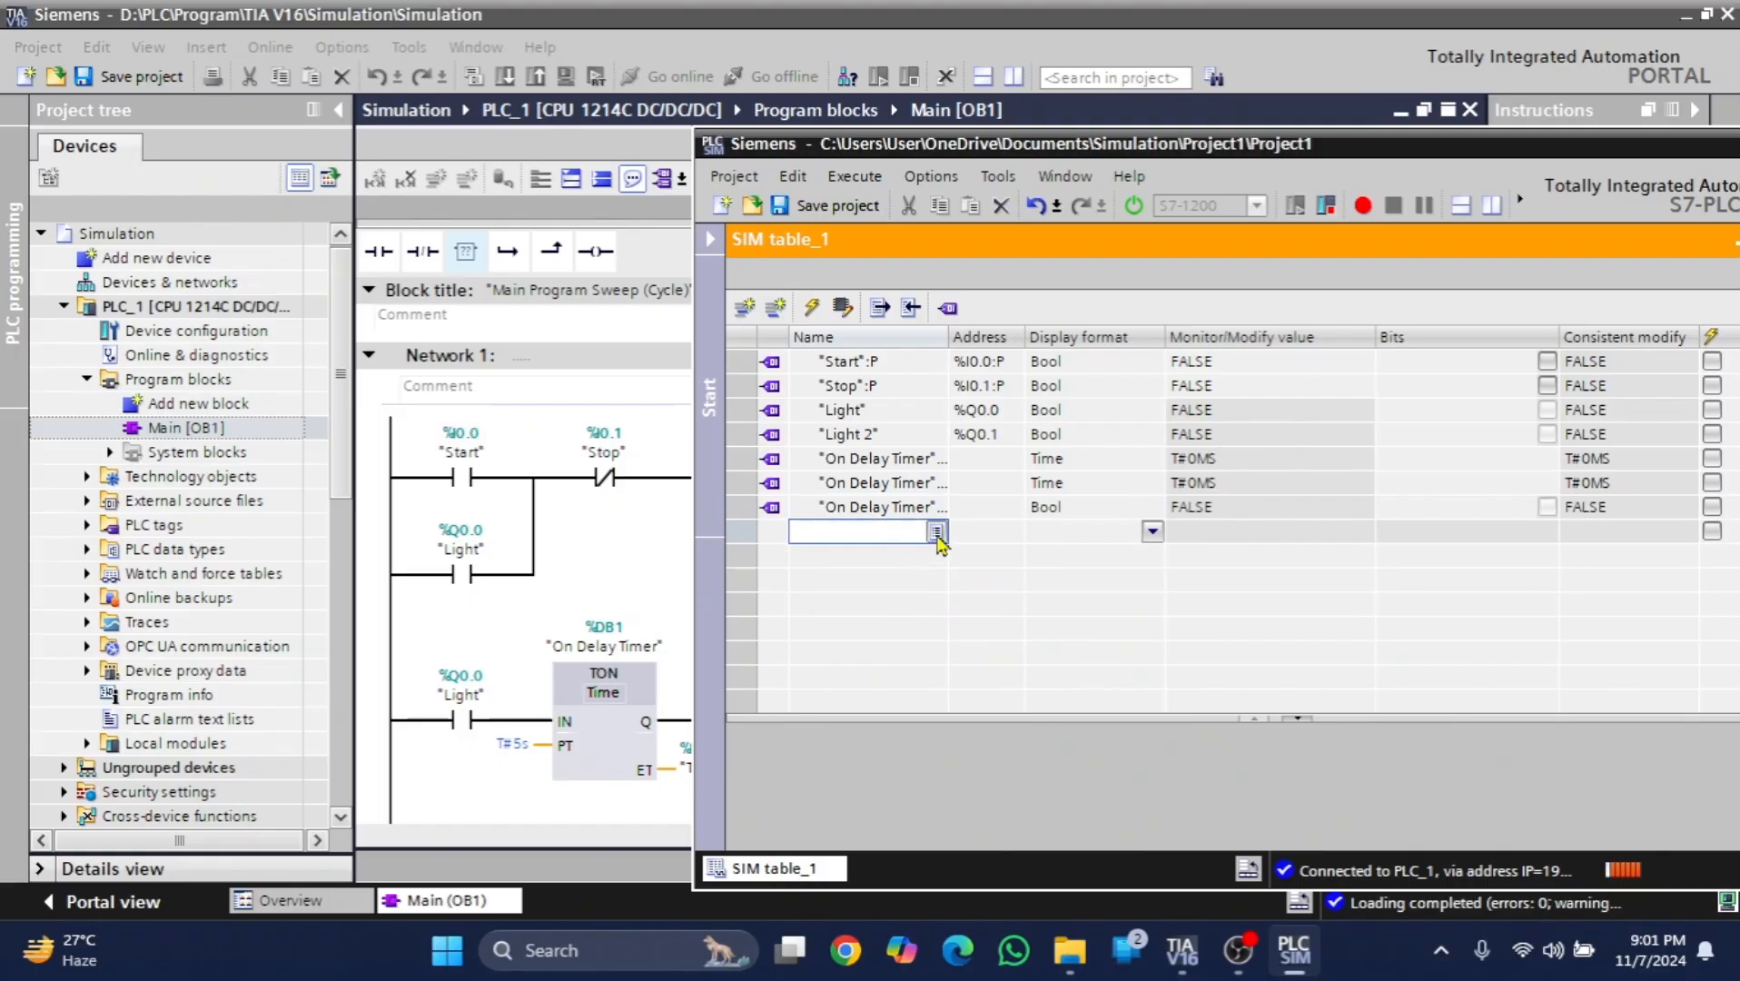
pyautogui.click(935, 531)
pyautogui.click(1020, 557)
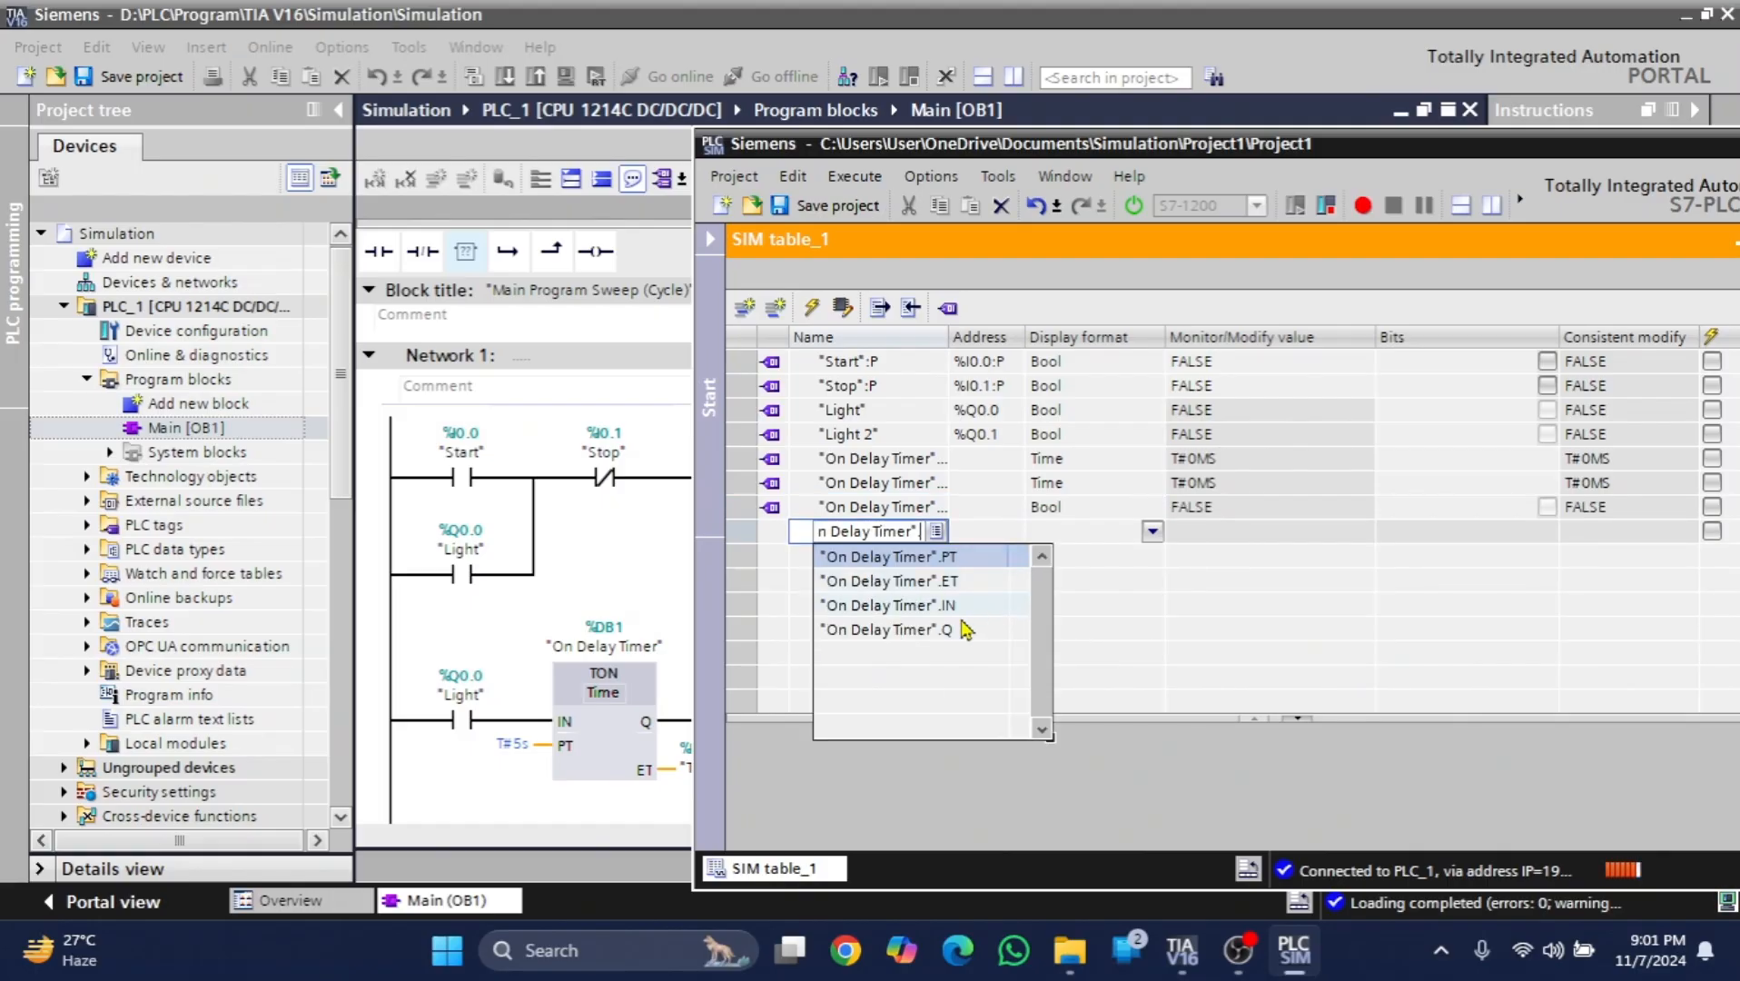
pyautogui.click(961, 630)
pyautogui.press('Return')
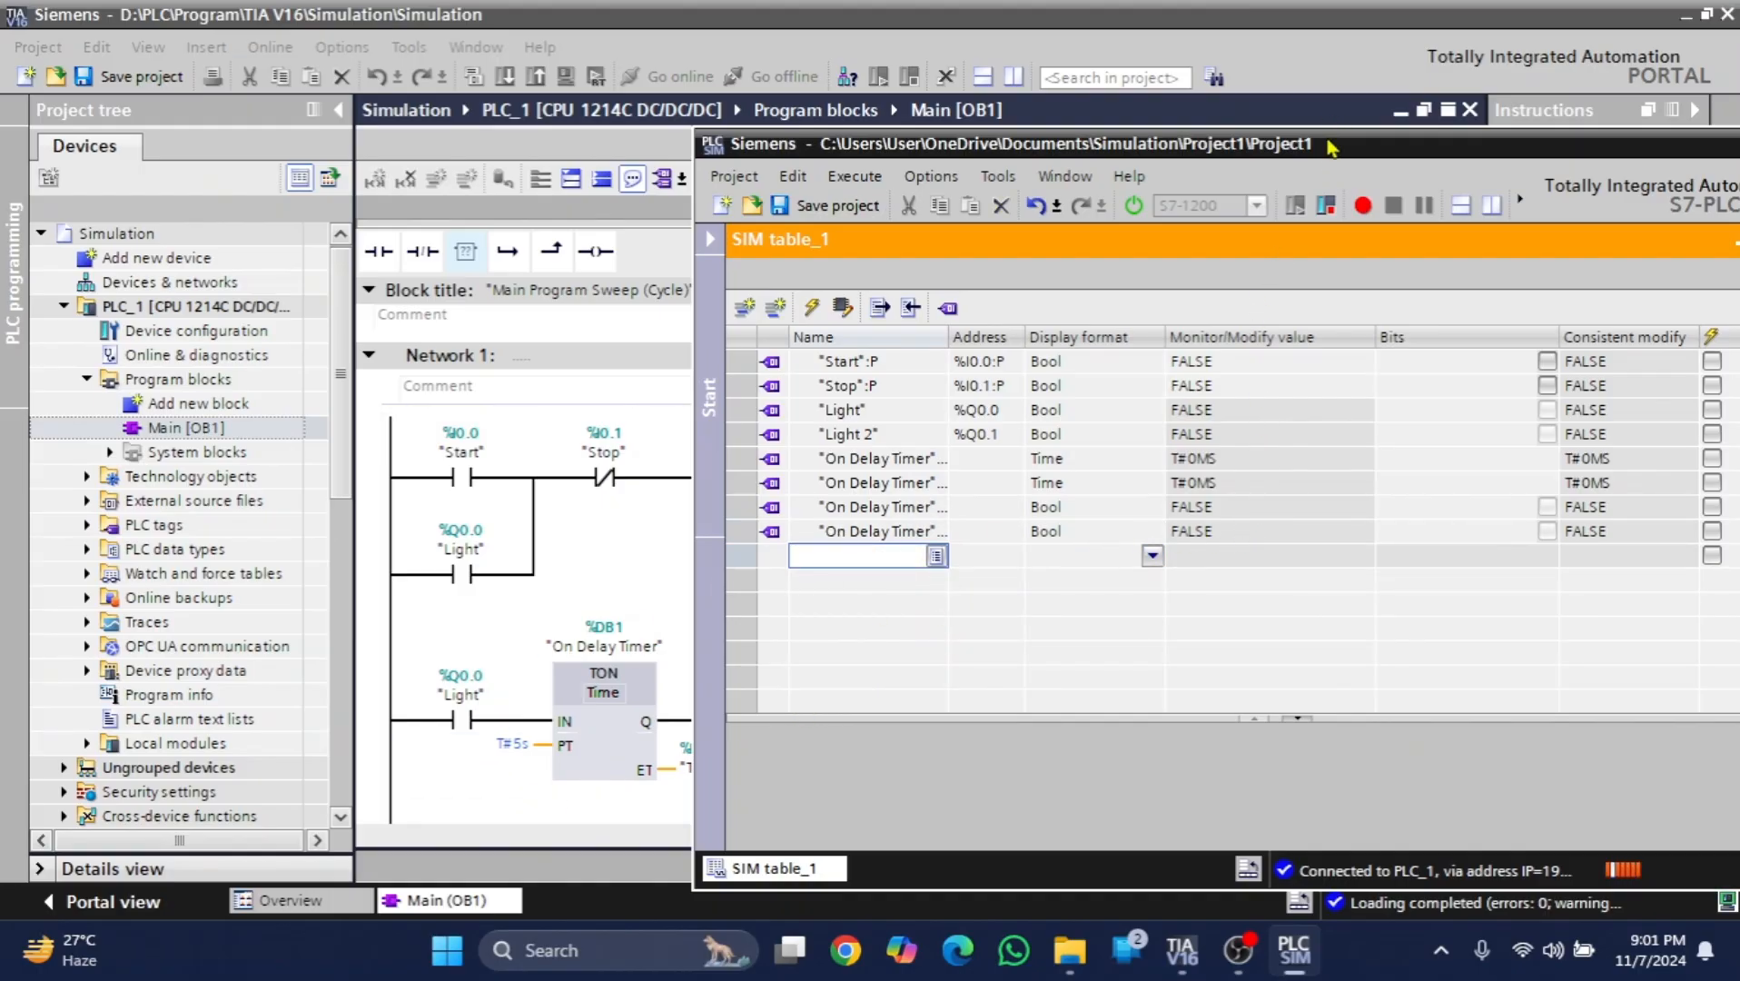
# - Uncover the full ladder by collapsing the instructions and project tree, and turn on monitoring for Main [OB1]
pyautogui.moveTo(1326, 150); pyautogui.dragTo(1241, 719)
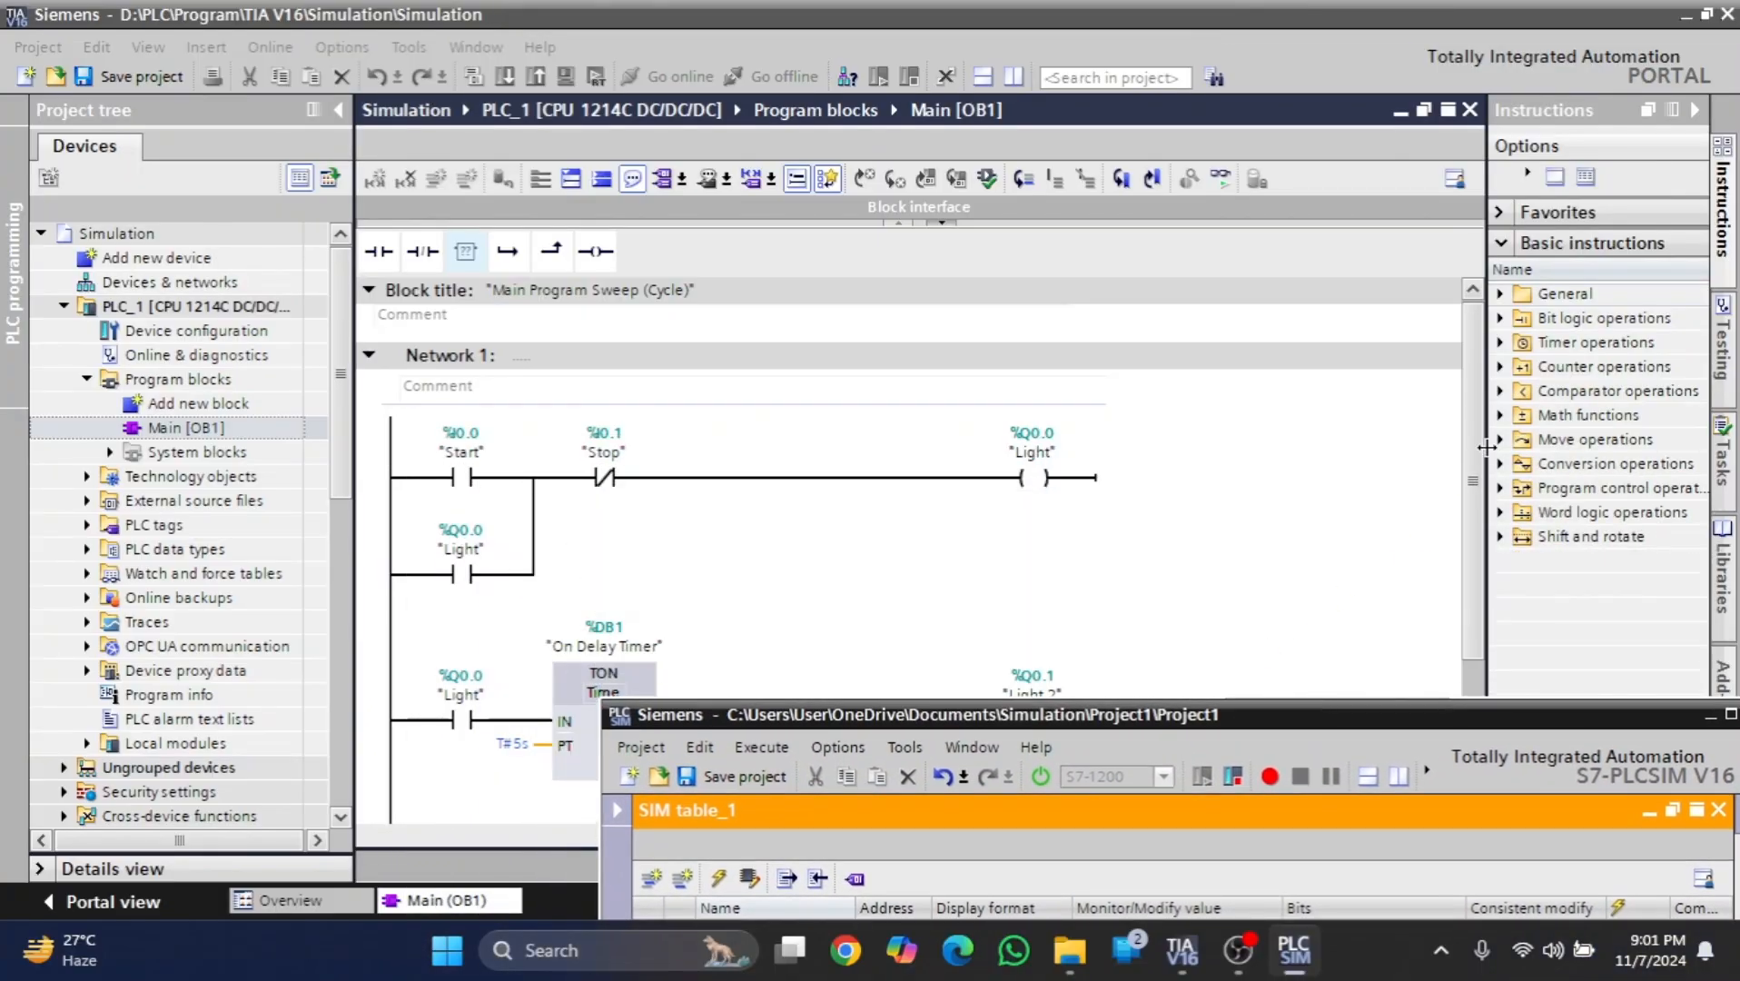
pyautogui.click(1695, 110)
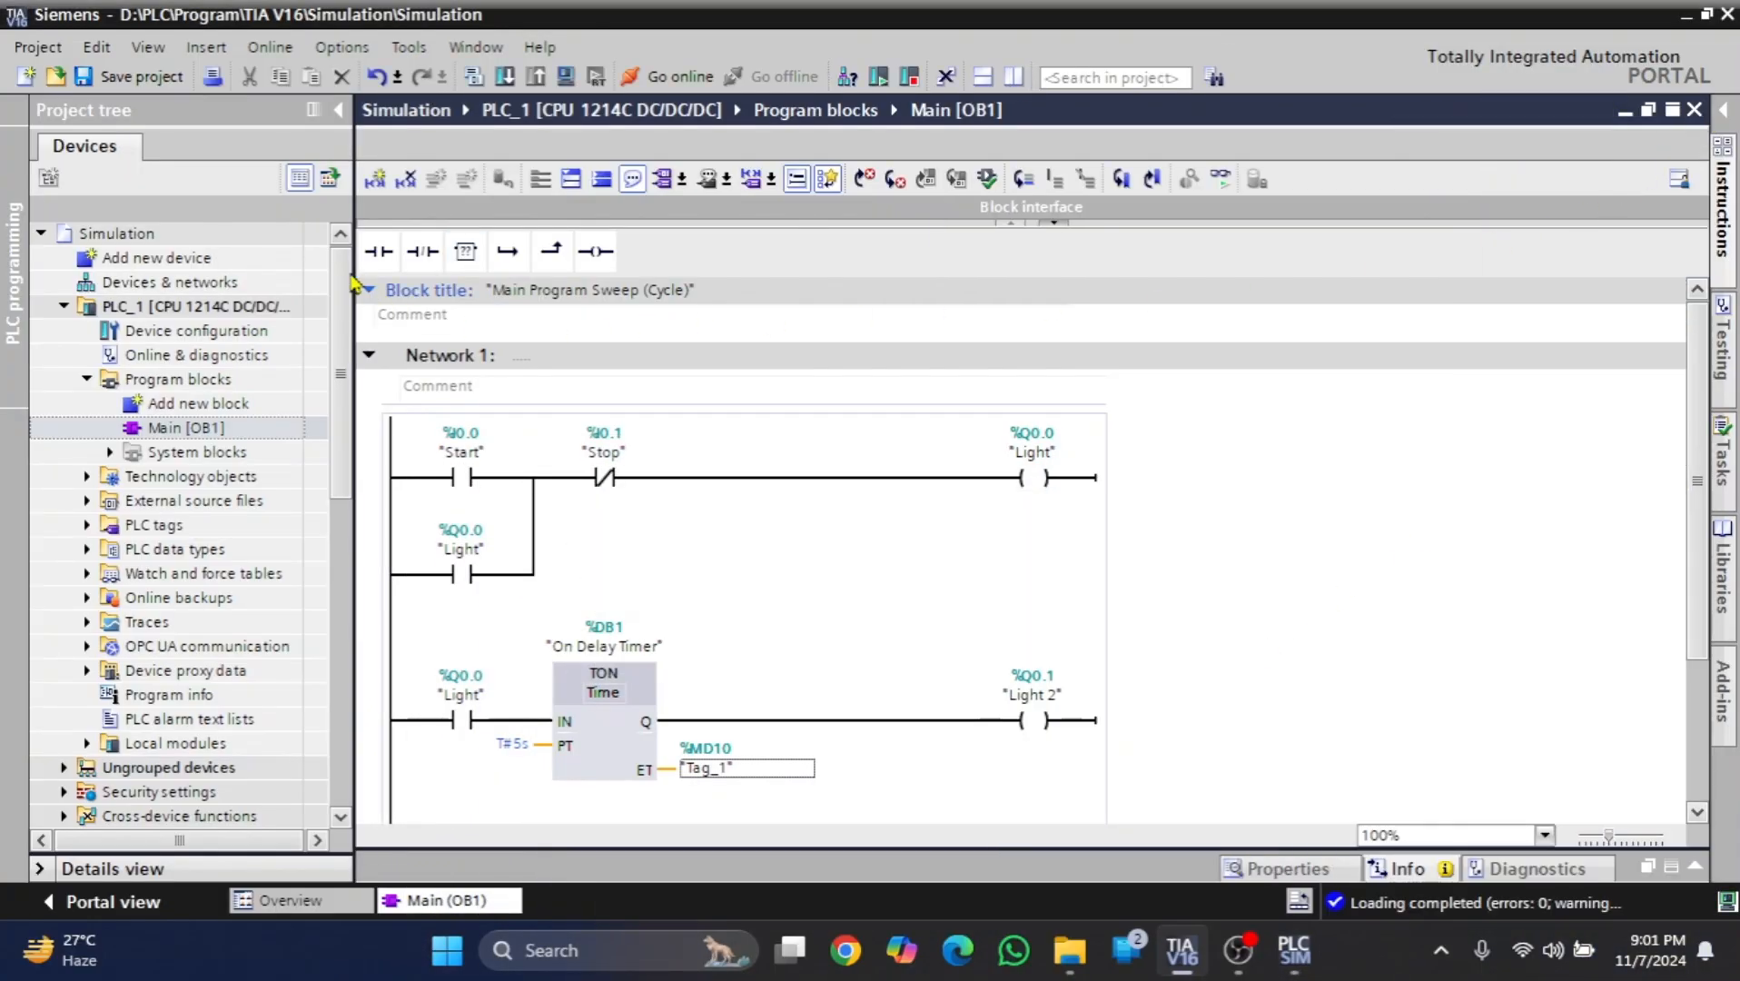
pyautogui.click(339, 111)
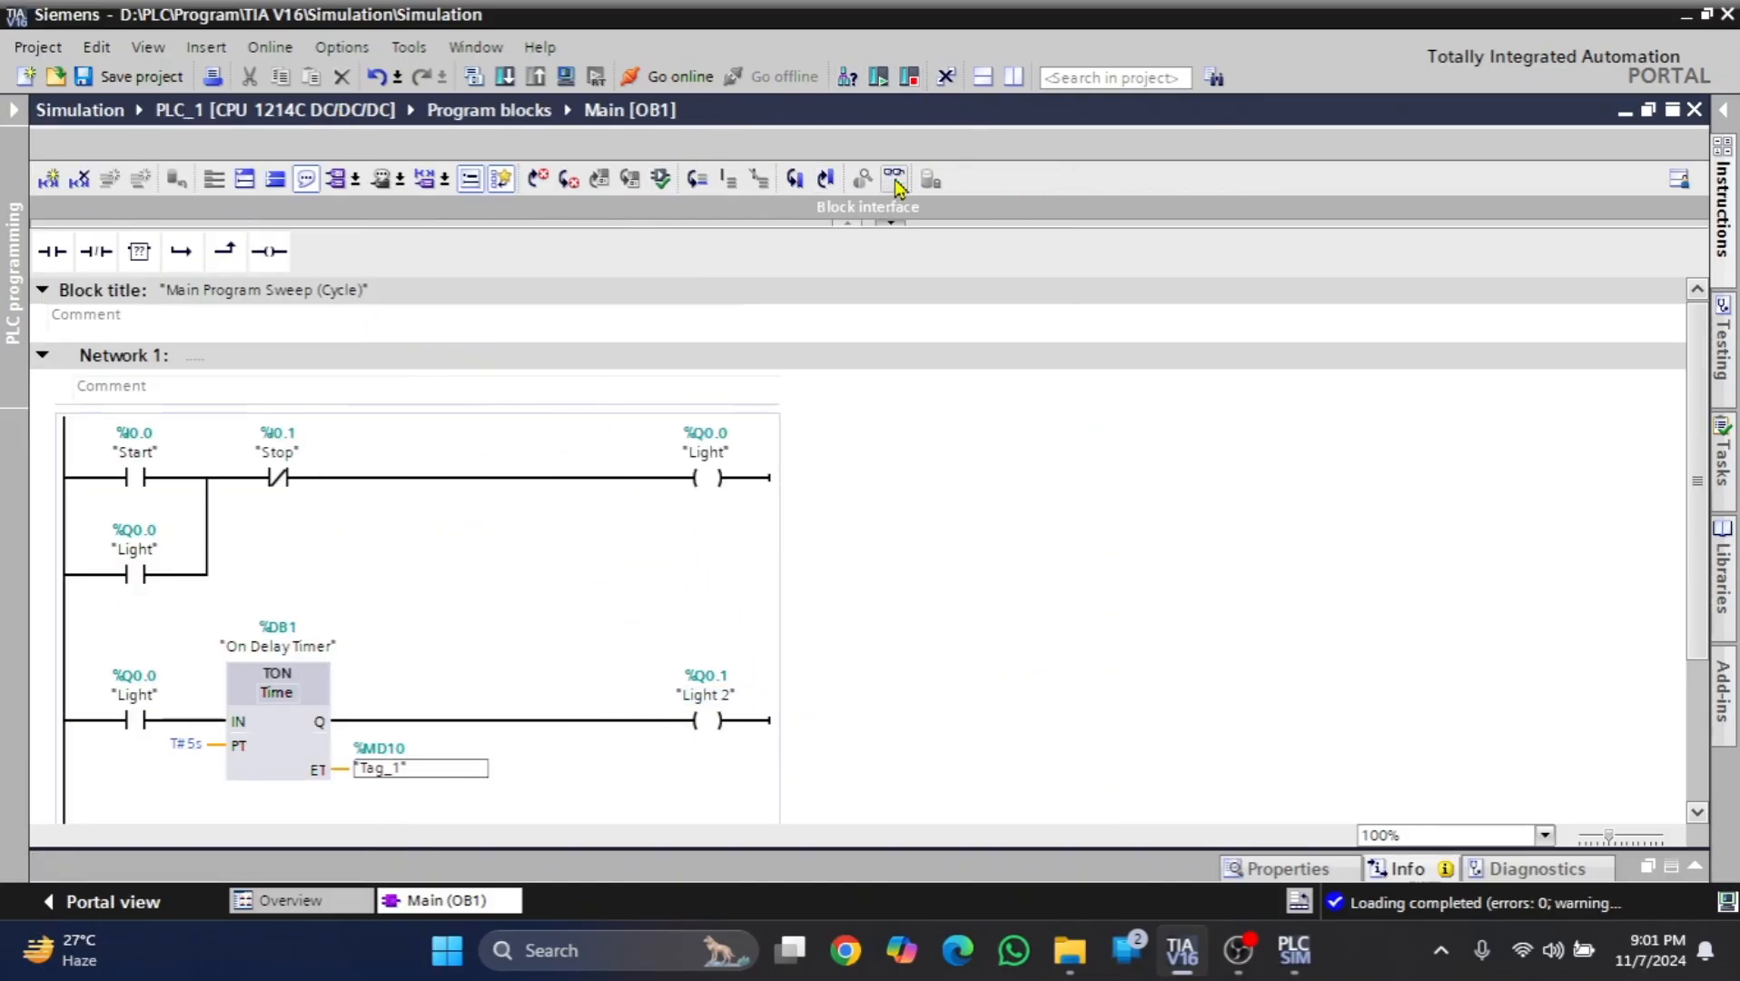
pyautogui.click(895, 179)
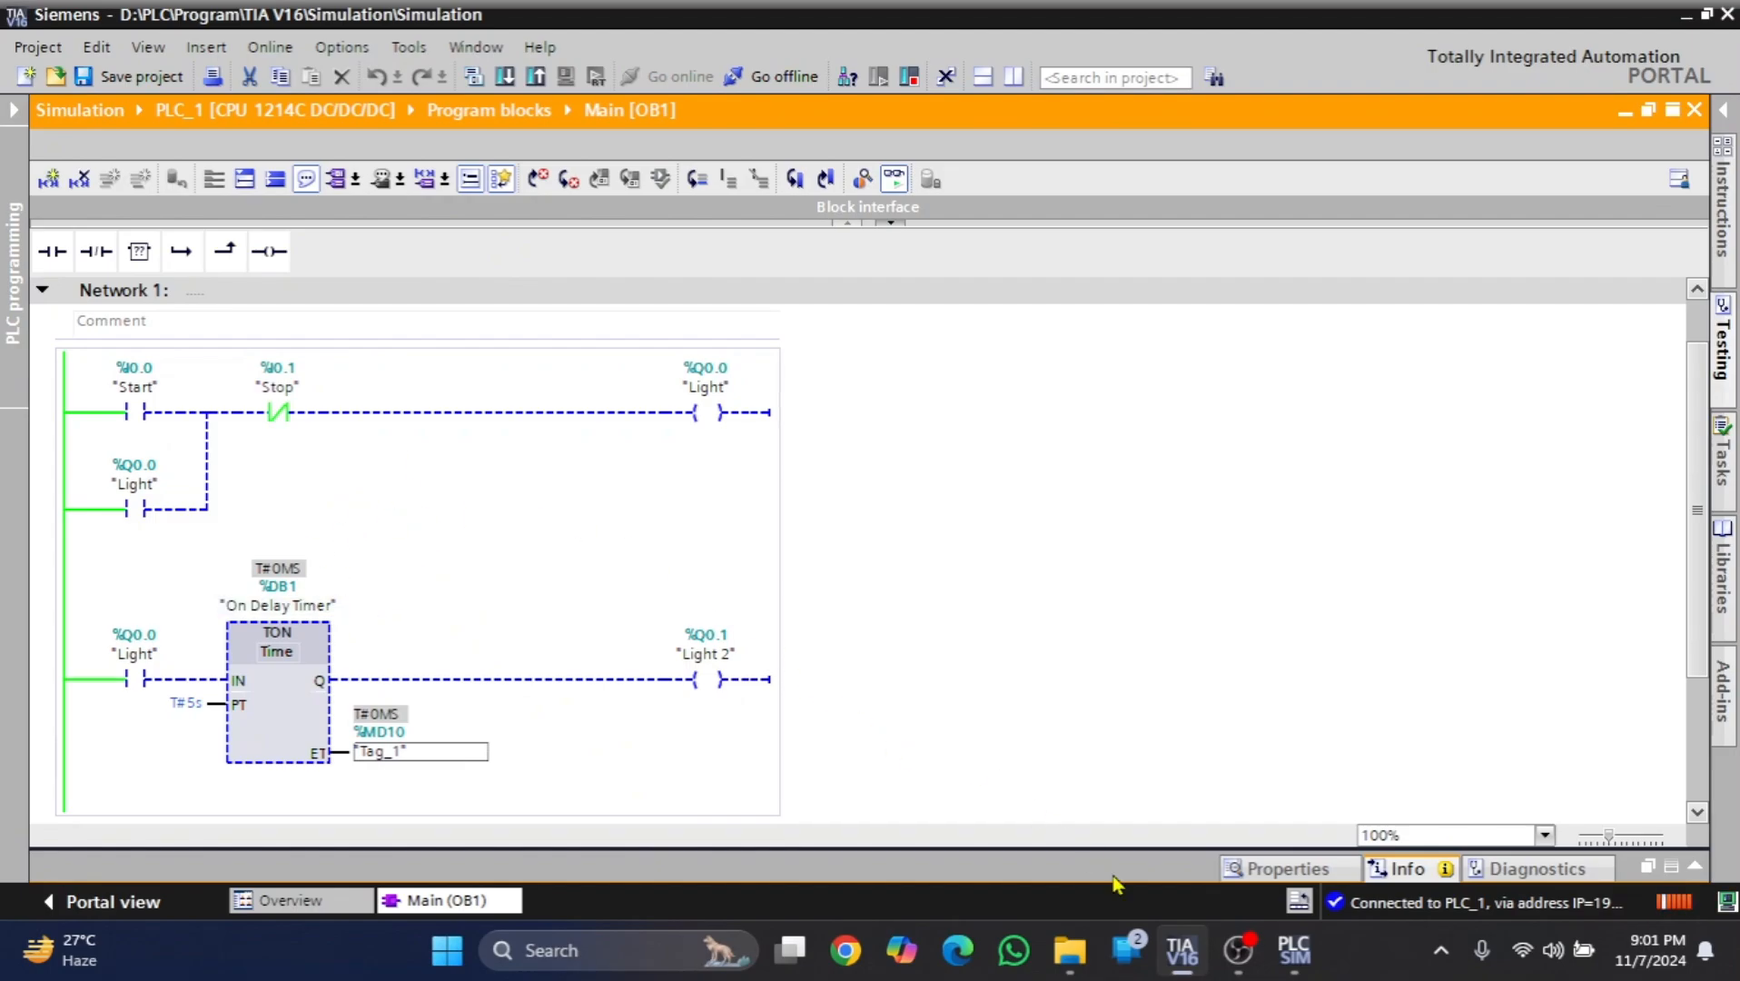
# - Arrange the simulator window beside the monitored ladder and pulse the "Start" input to TRUE and back to FALSE
pyautogui.click(1300, 966)
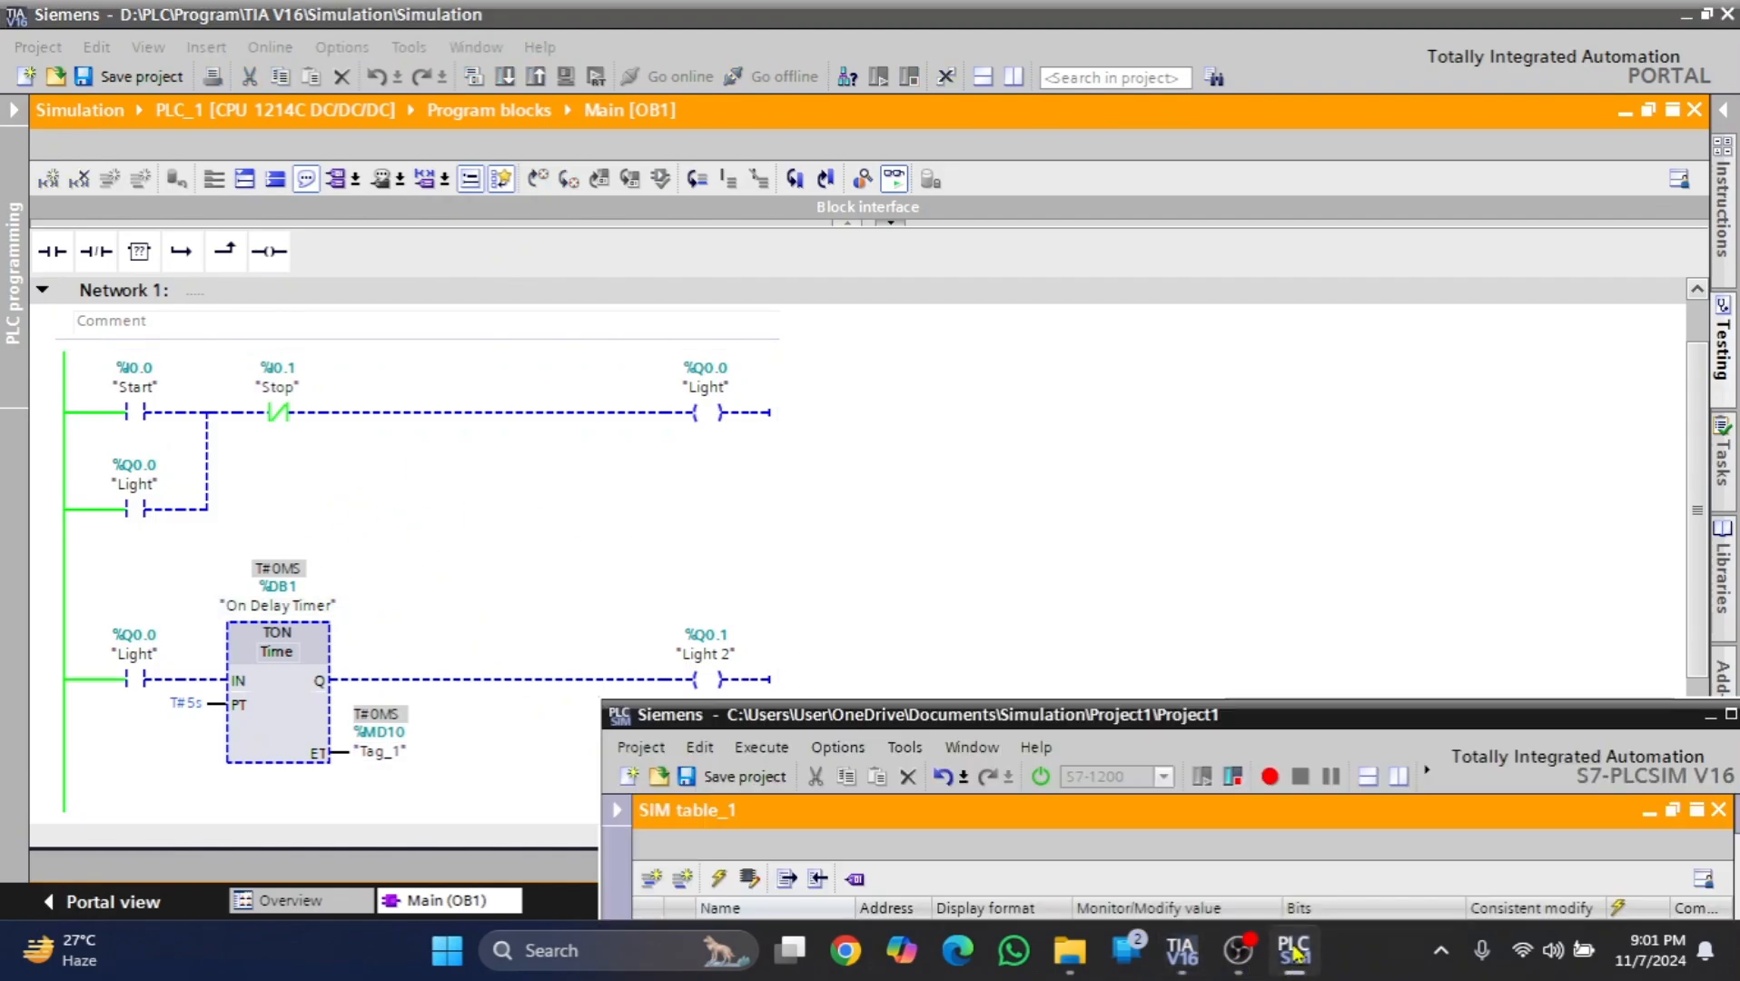
pyautogui.moveTo(1313, 720); pyautogui.dragTo(1481, 153)
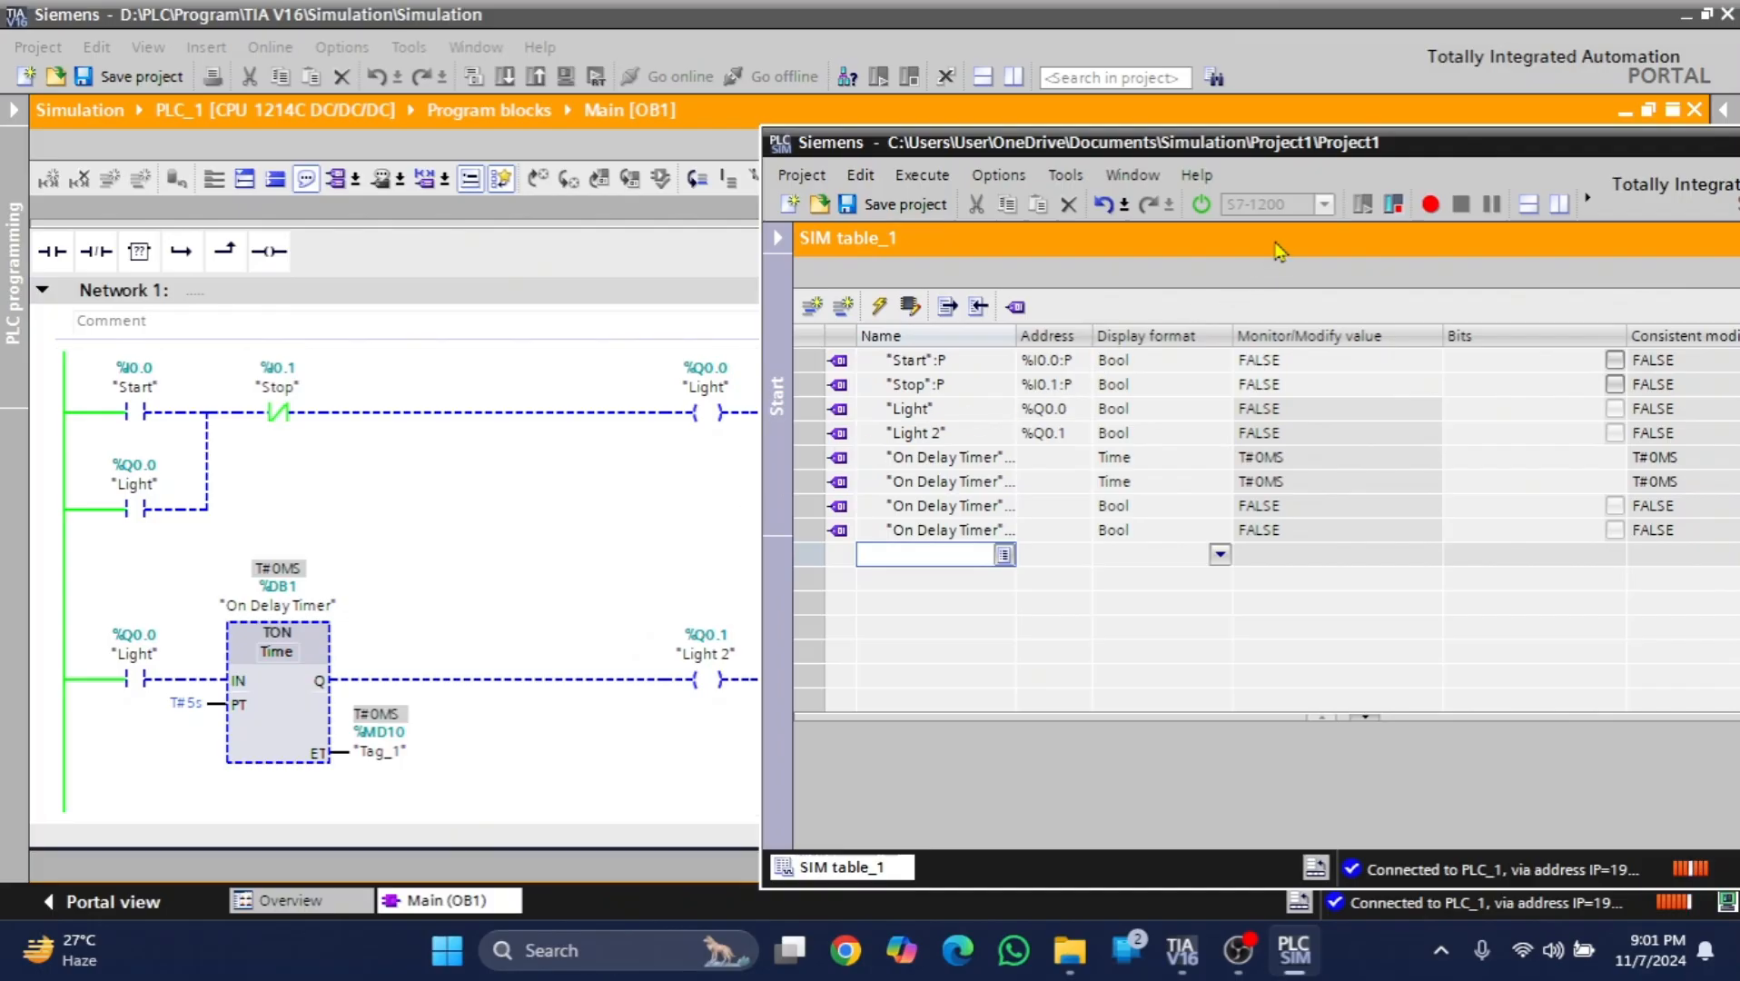
pyautogui.moveTo(1396, 149); pyautogui.dragTo(1036, 153)
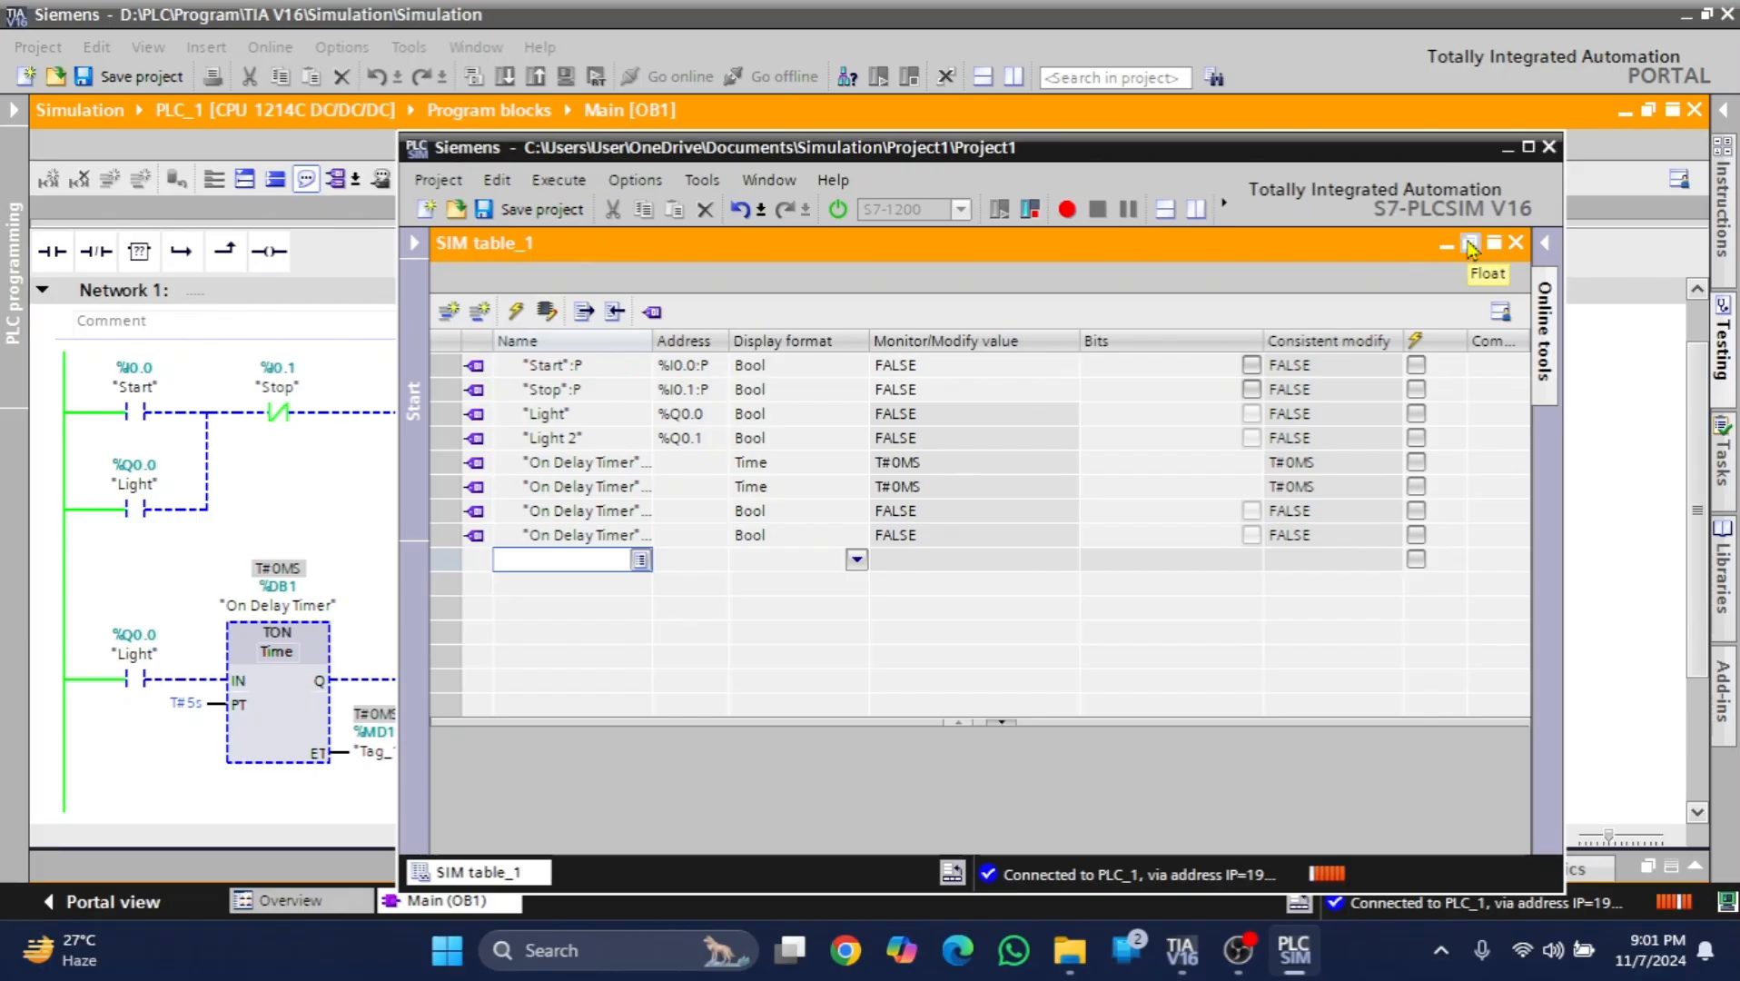
pyautogui.moveTo(1046, 158); pyautogui.dragTo(1086, 106)
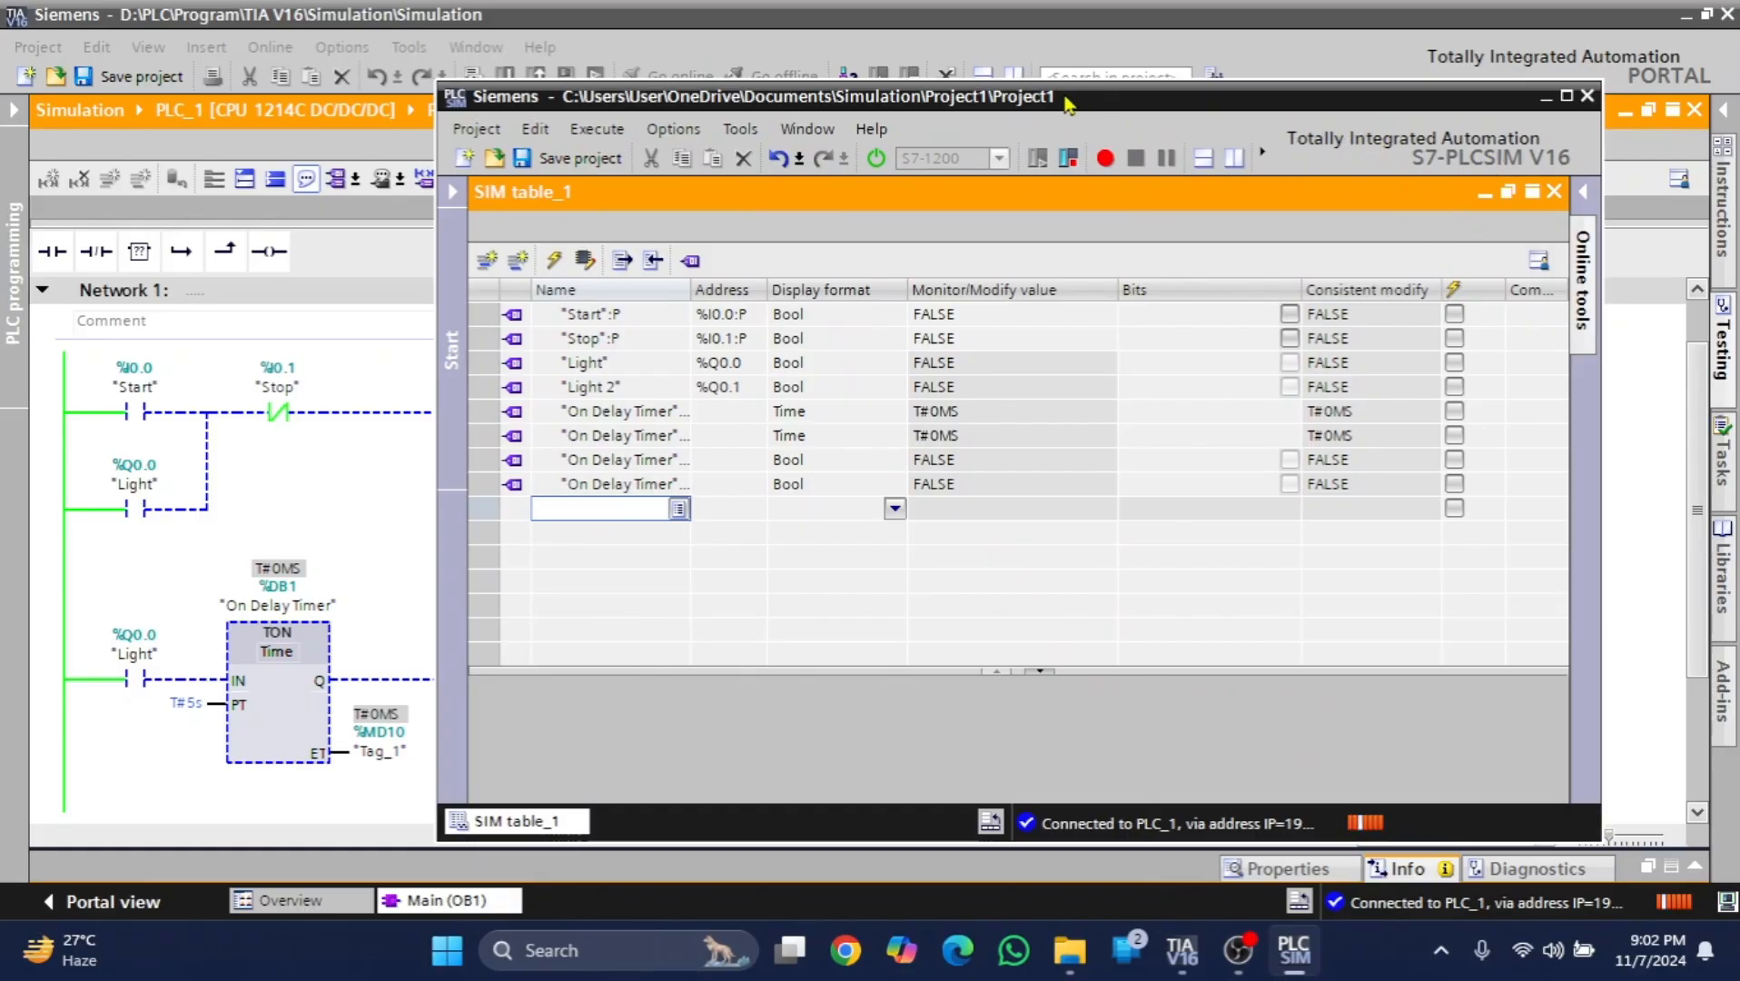
pyautogui.moveTo(1074, 98); pyautogui.dragTo(1387, 113)
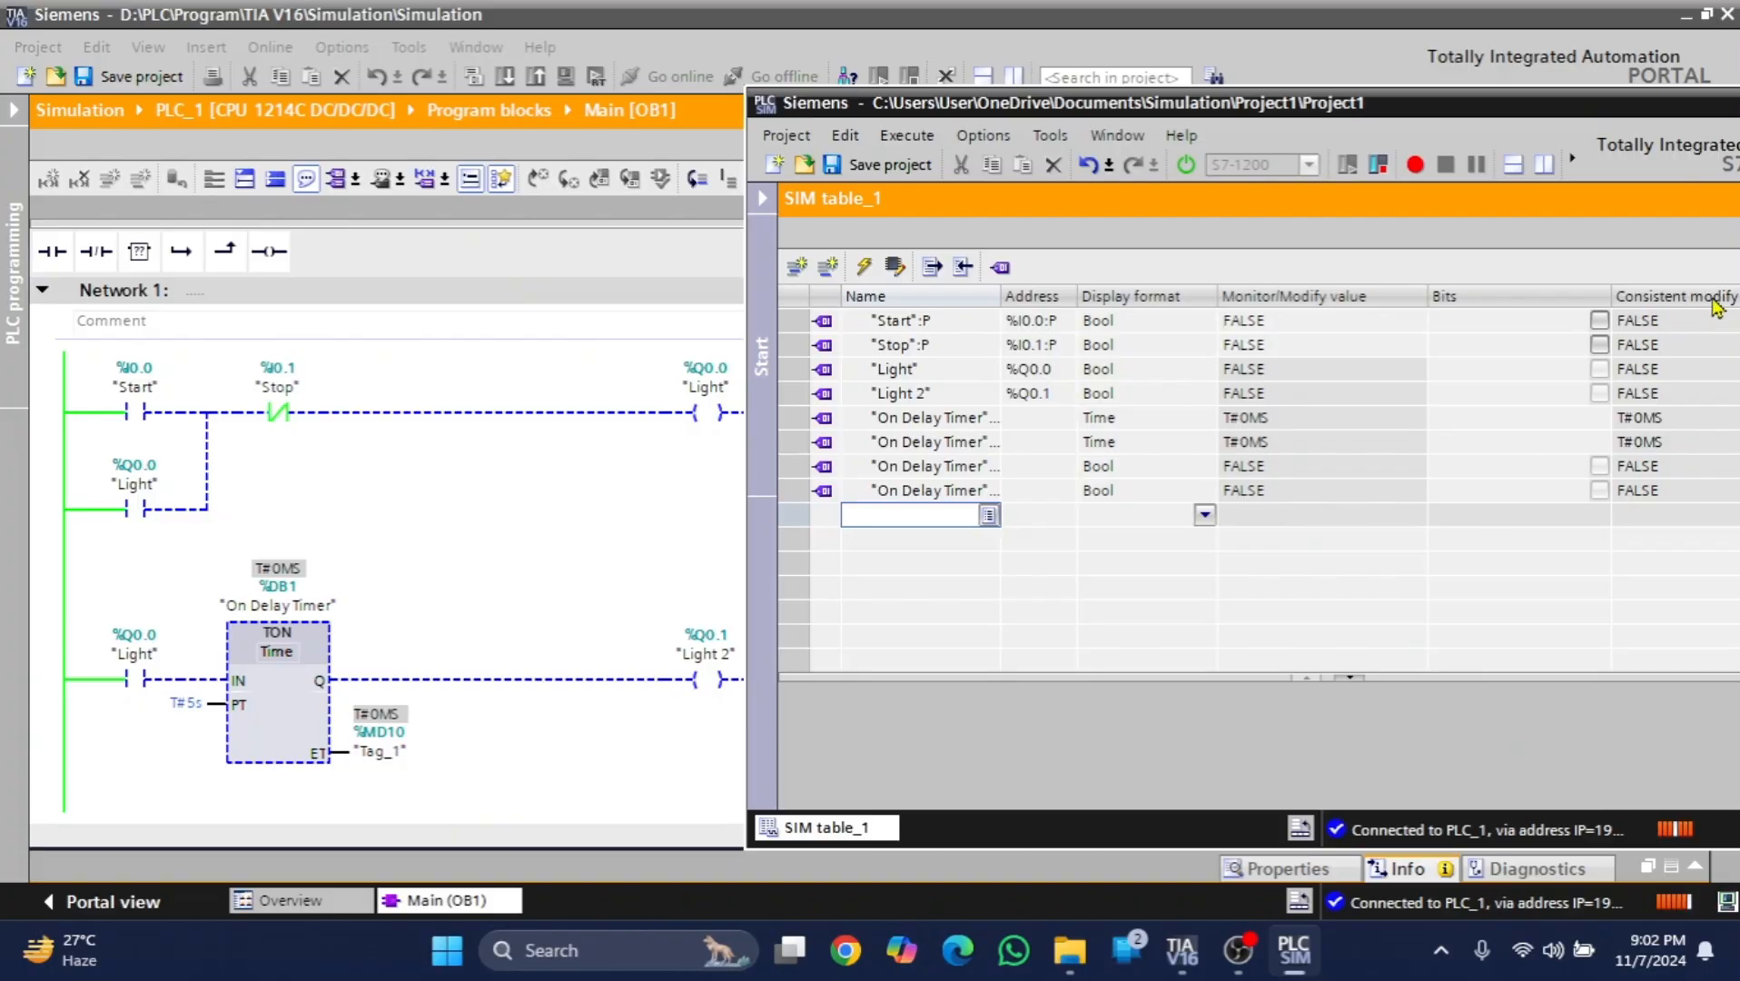
pyautogui.click(1600, 323)
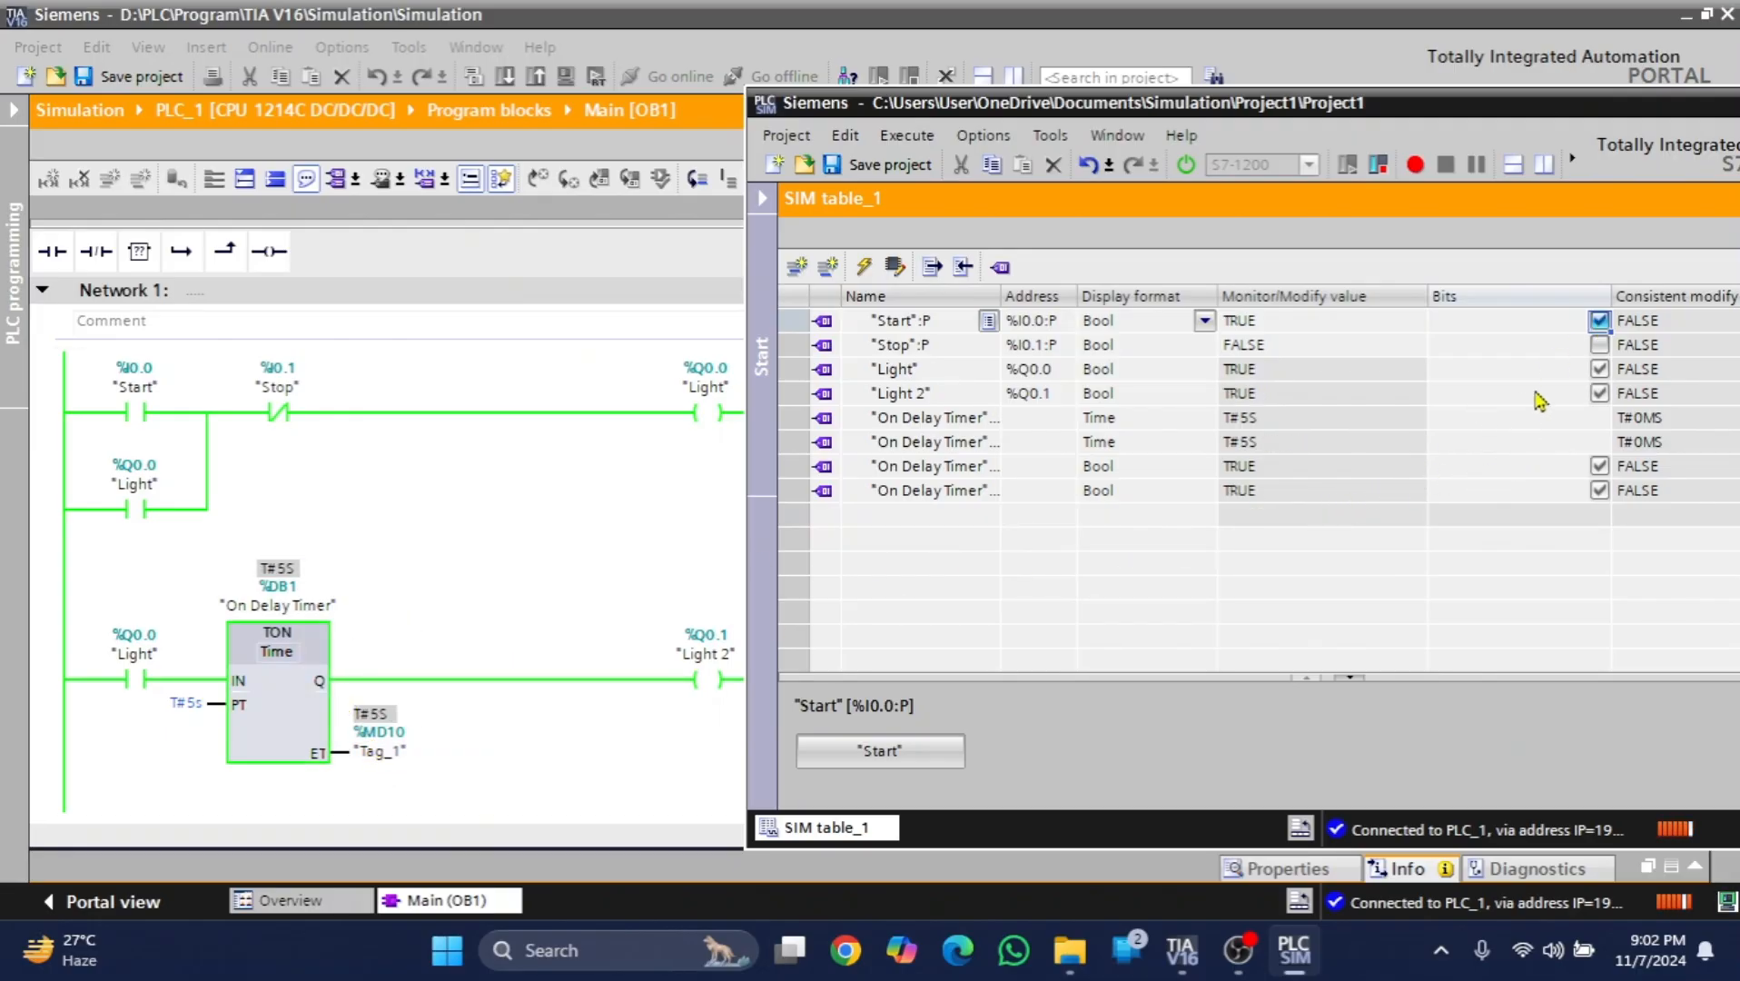
pyautogui.click(1599, 322)
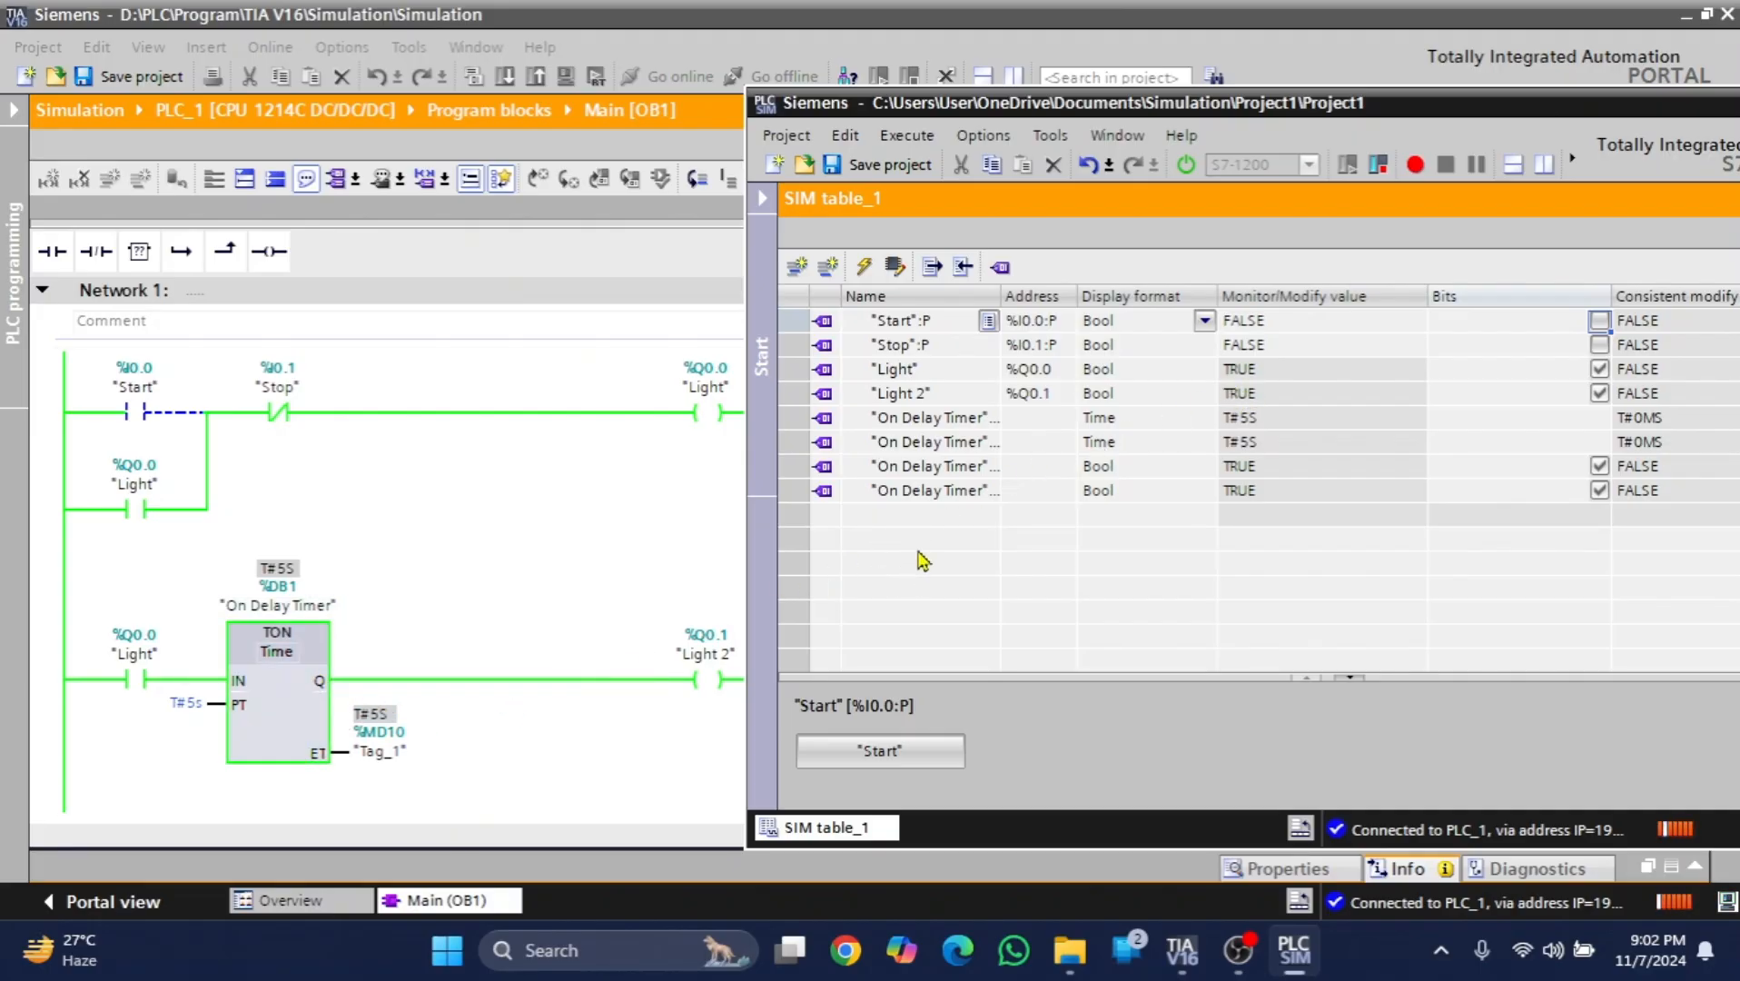
# - Examine the On Delay Timer's PT, ET, IN and Q rows in SIM table_1 against the monitored timer block
pyautogui.click(976, 421)
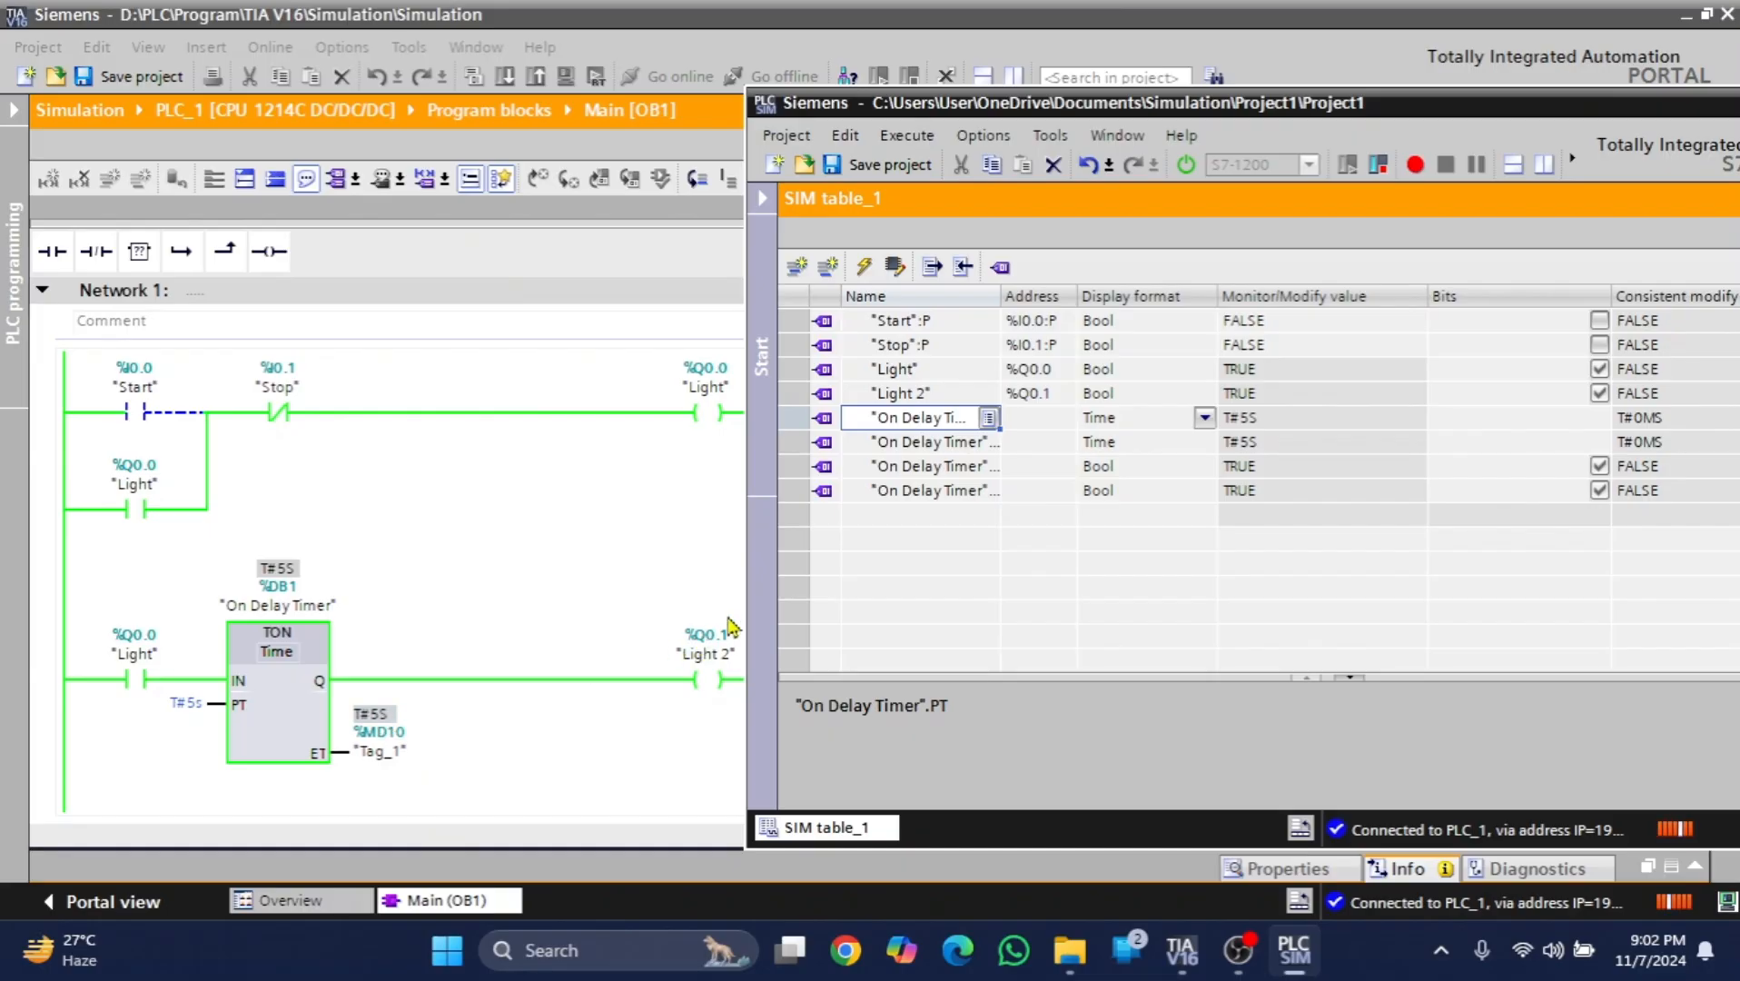
pyautogui.click(958, 450)
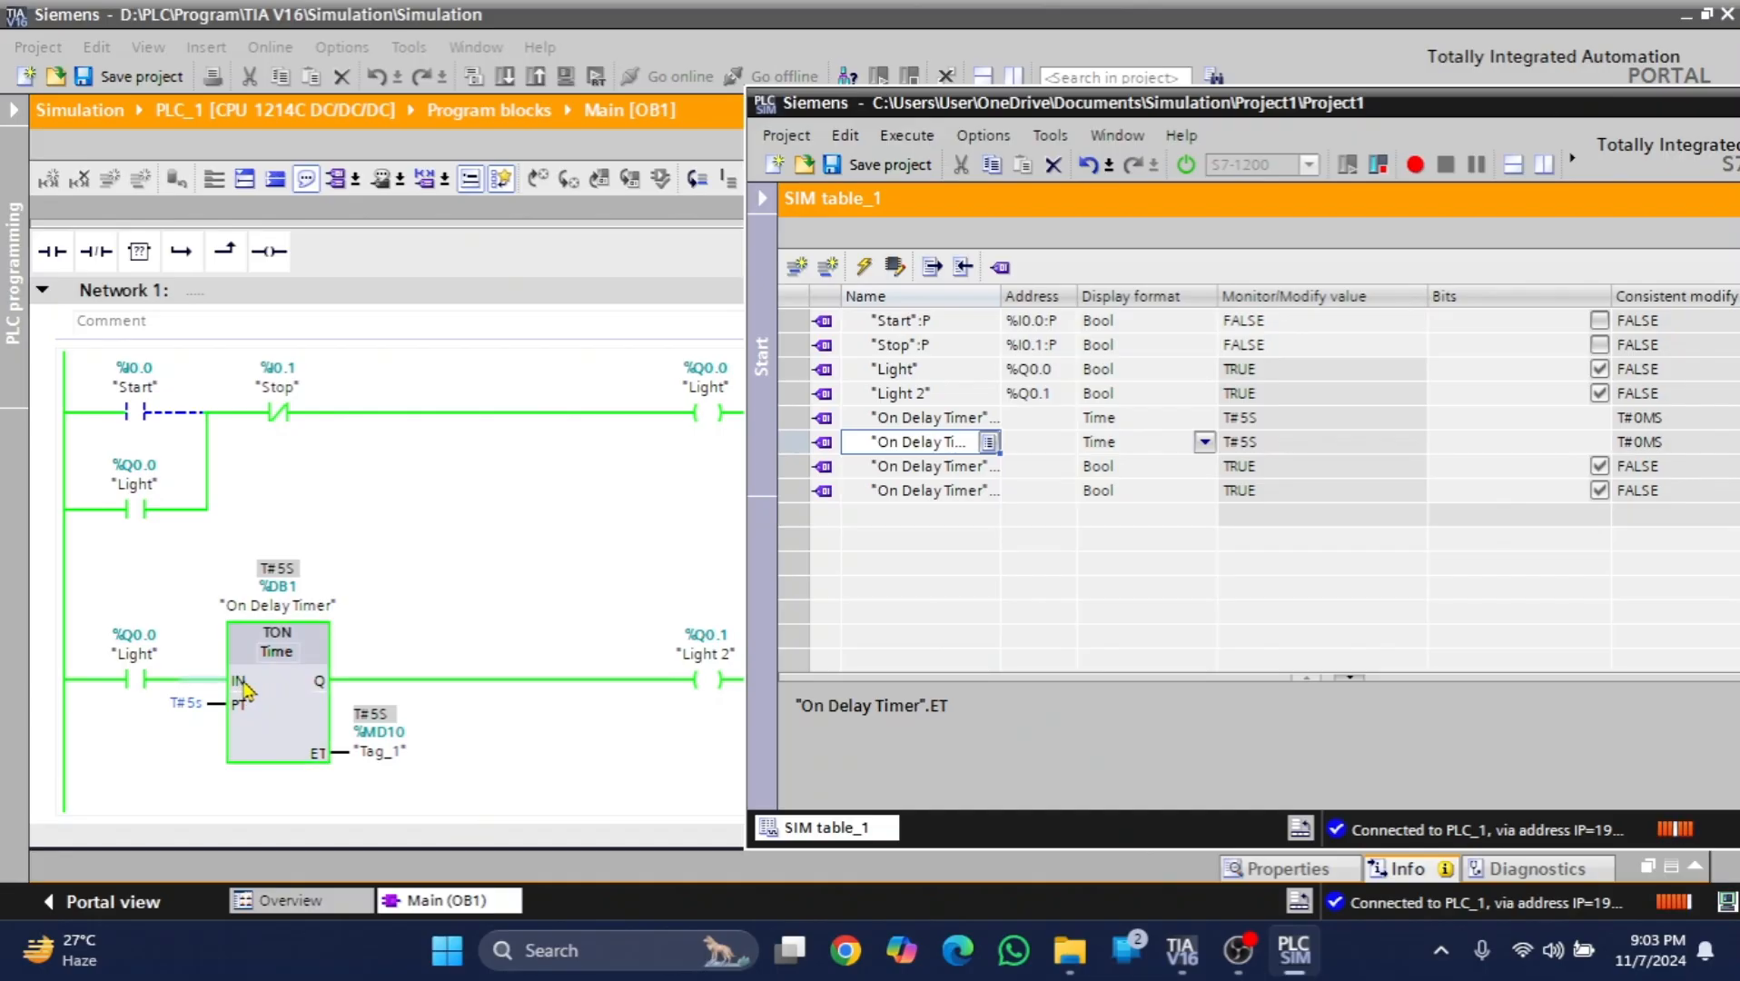
pyautogui.click(978, 472)
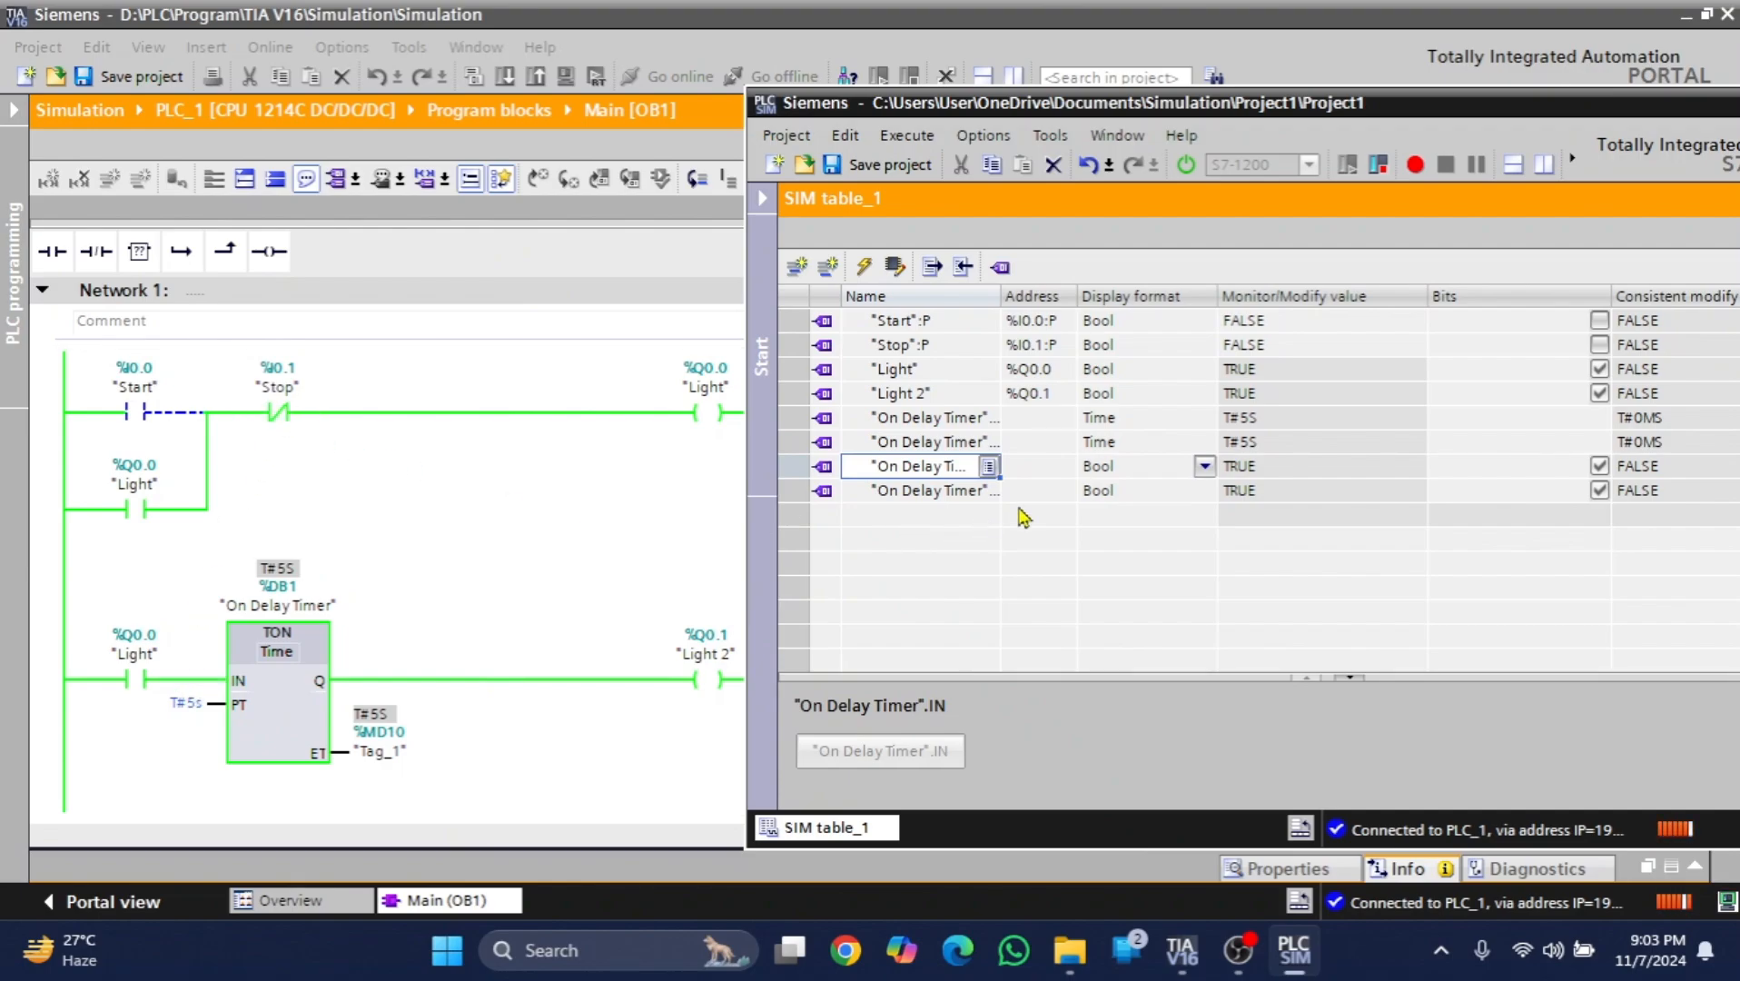
pyautogui.click(940, 495)
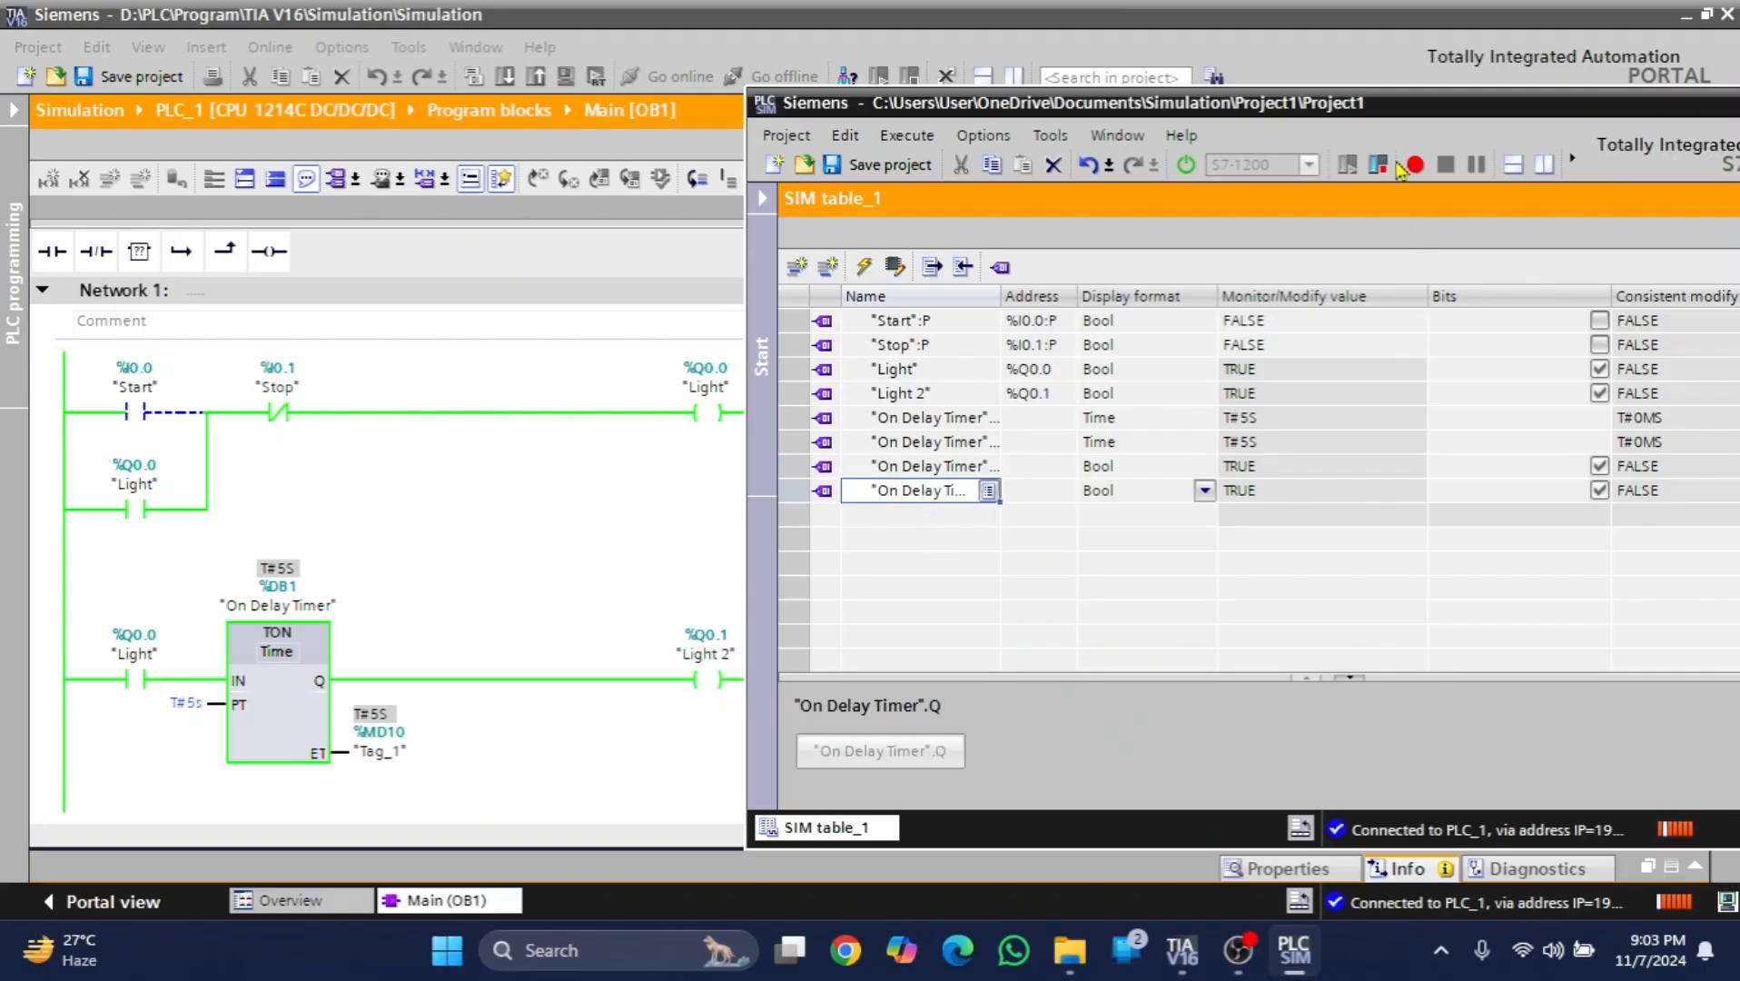
# - Pulse the "Stop" input in SIM table_1 to TRUE and back to FALSE
pyautogui.moveTo(1435, 109); pyautogui.dragTo(1198, 104)
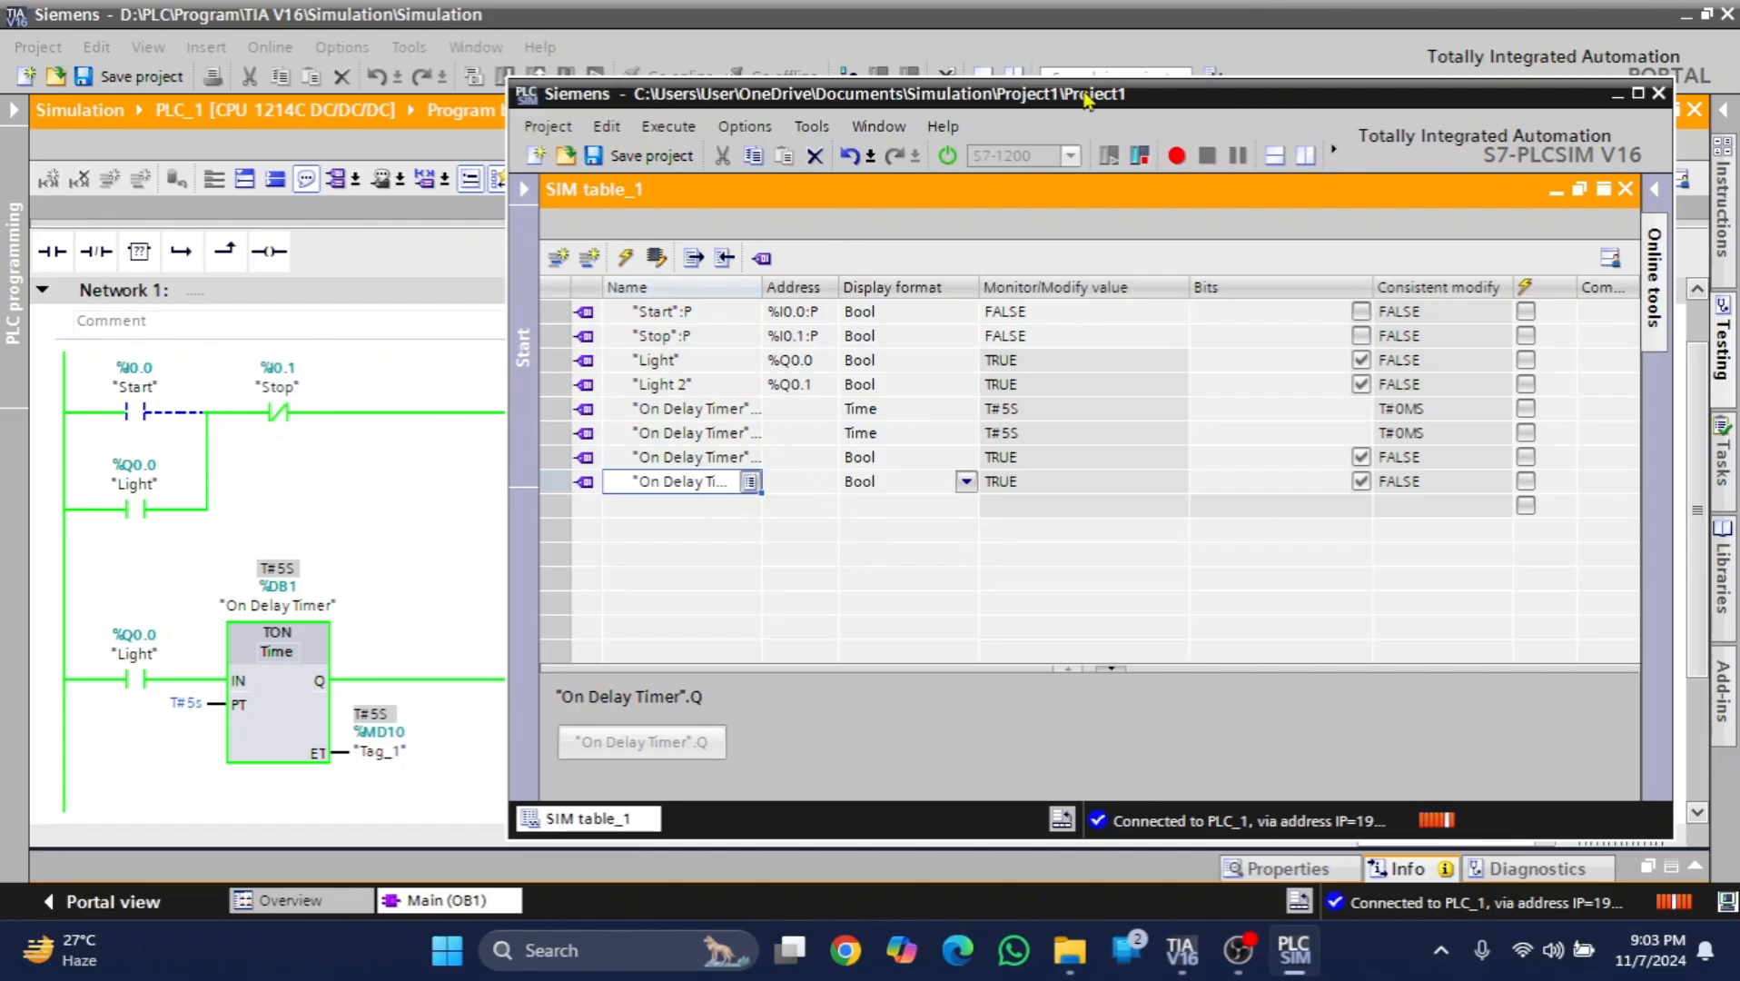
pyautogui.click(1360, 335)
pyautogui.click(1361, 337)
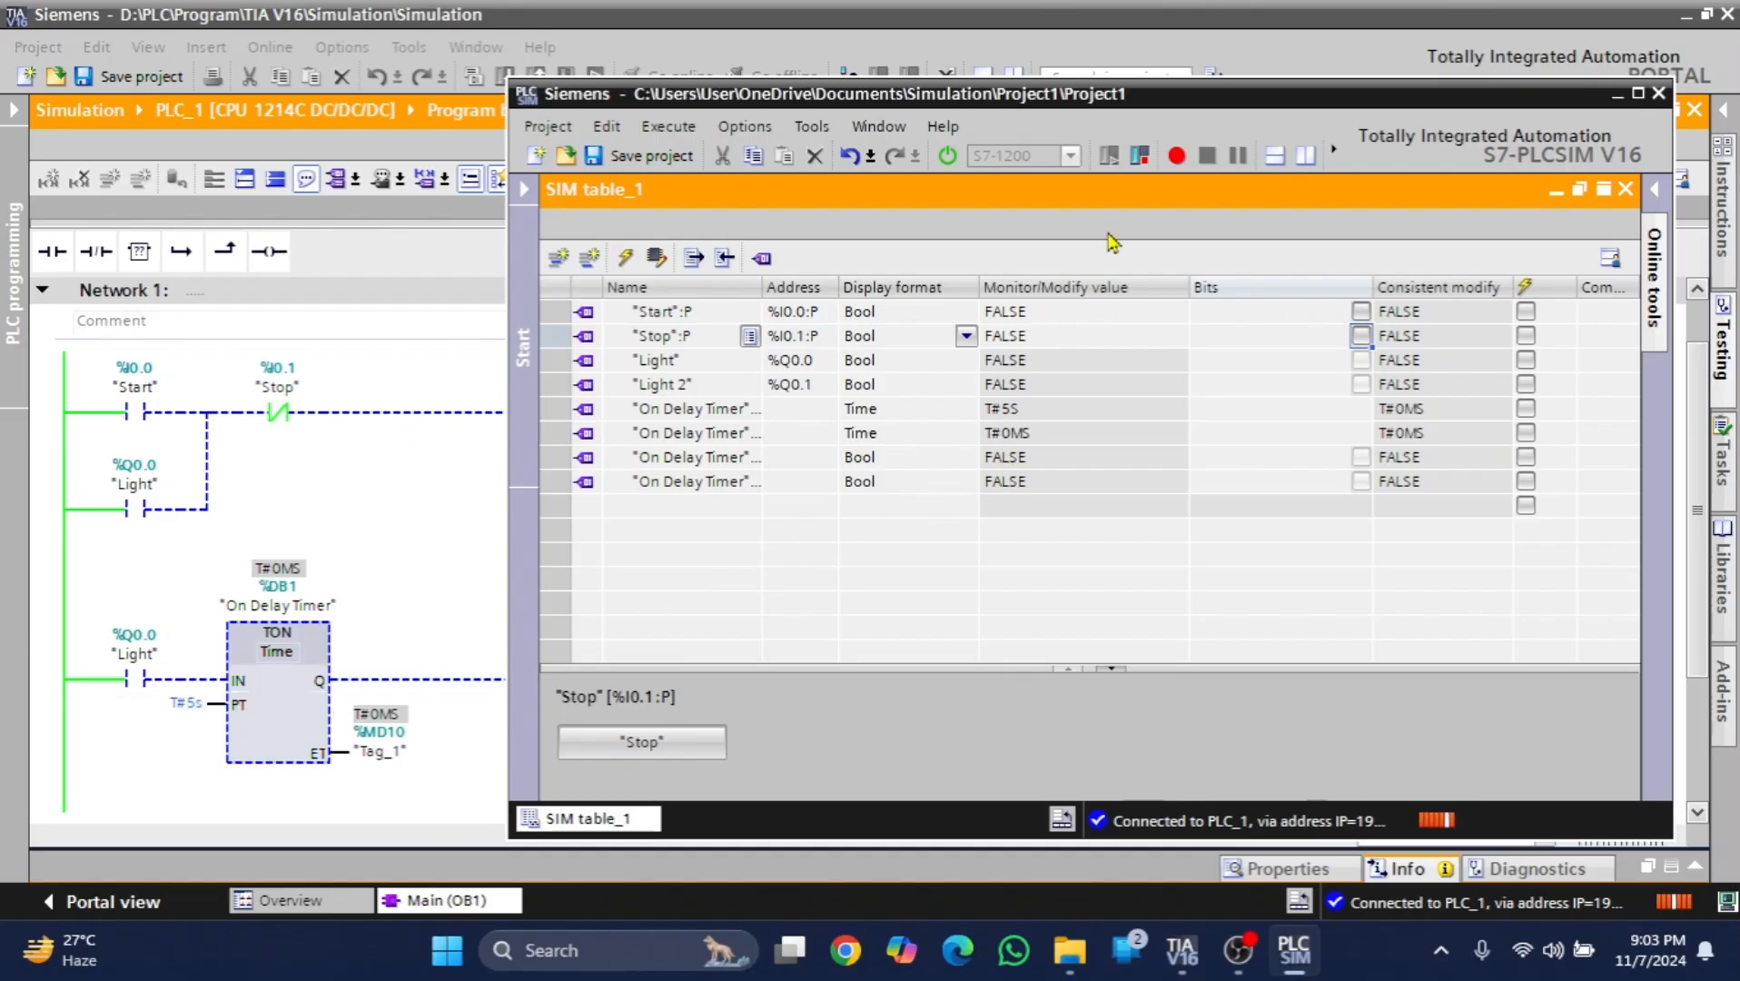
# - Show the simulator's online tools and switch the simulated CPU to STOP
pyautogui.moveTo(1276, 106); pyautogui.dragTo(1140, 109)
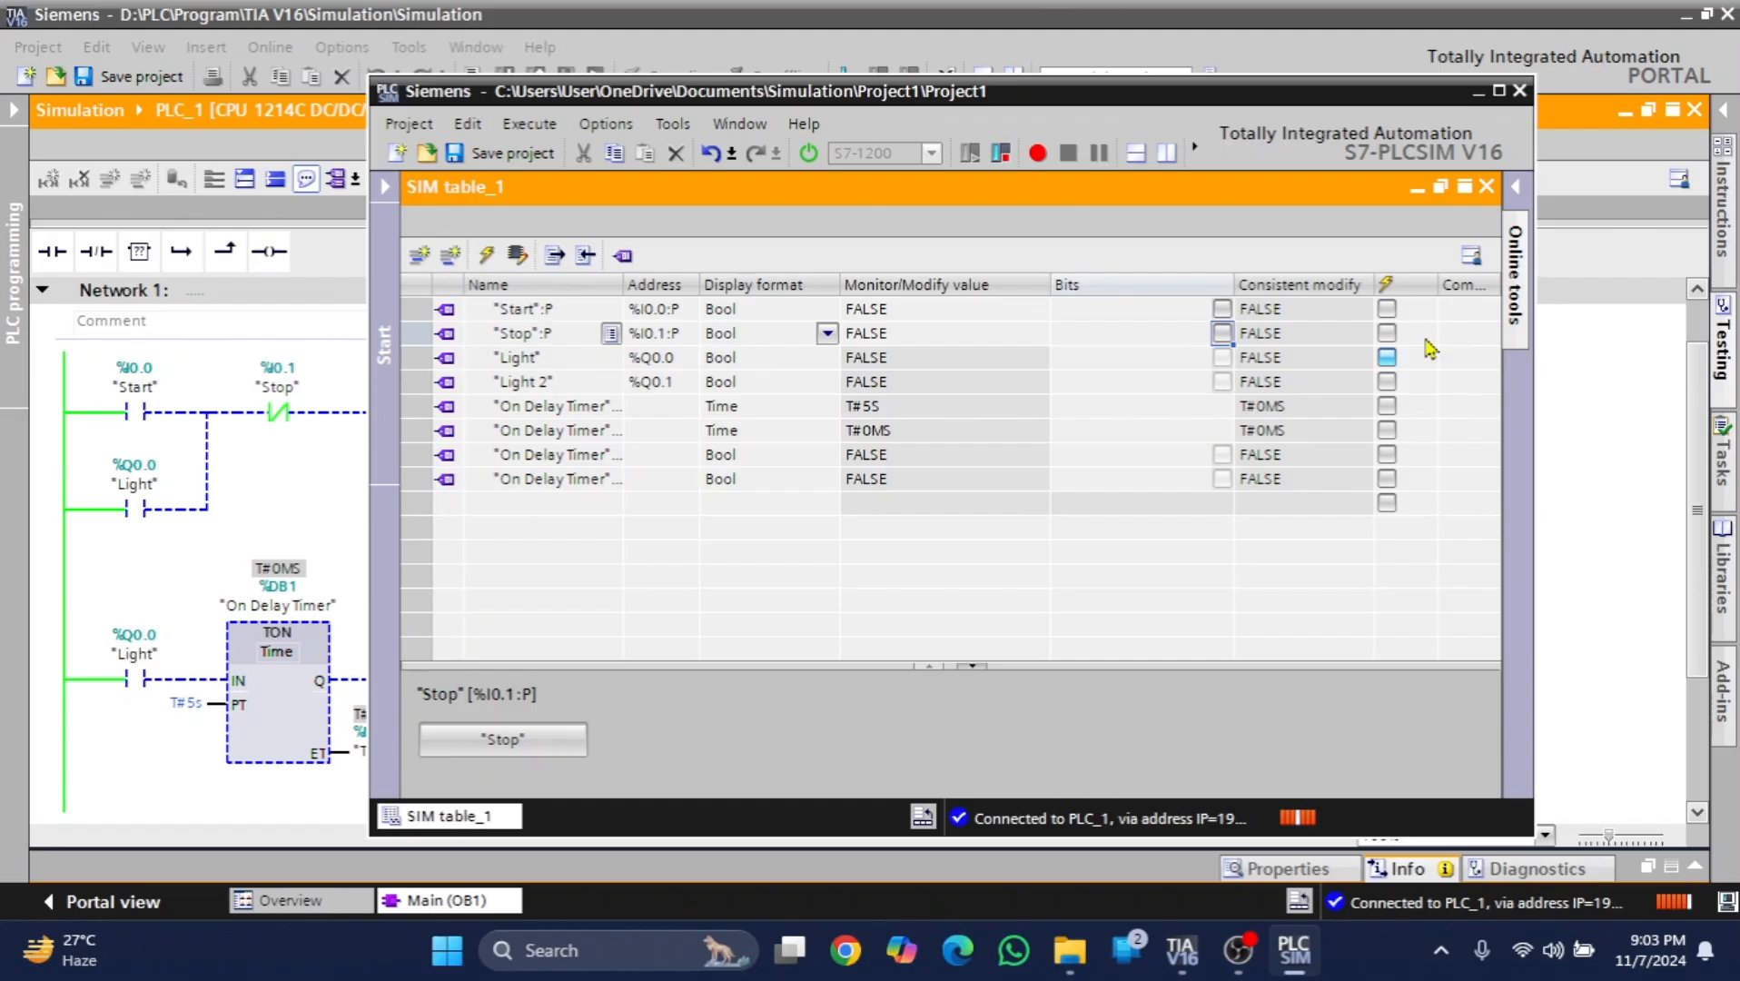
pyautogui.click(1516, 307)
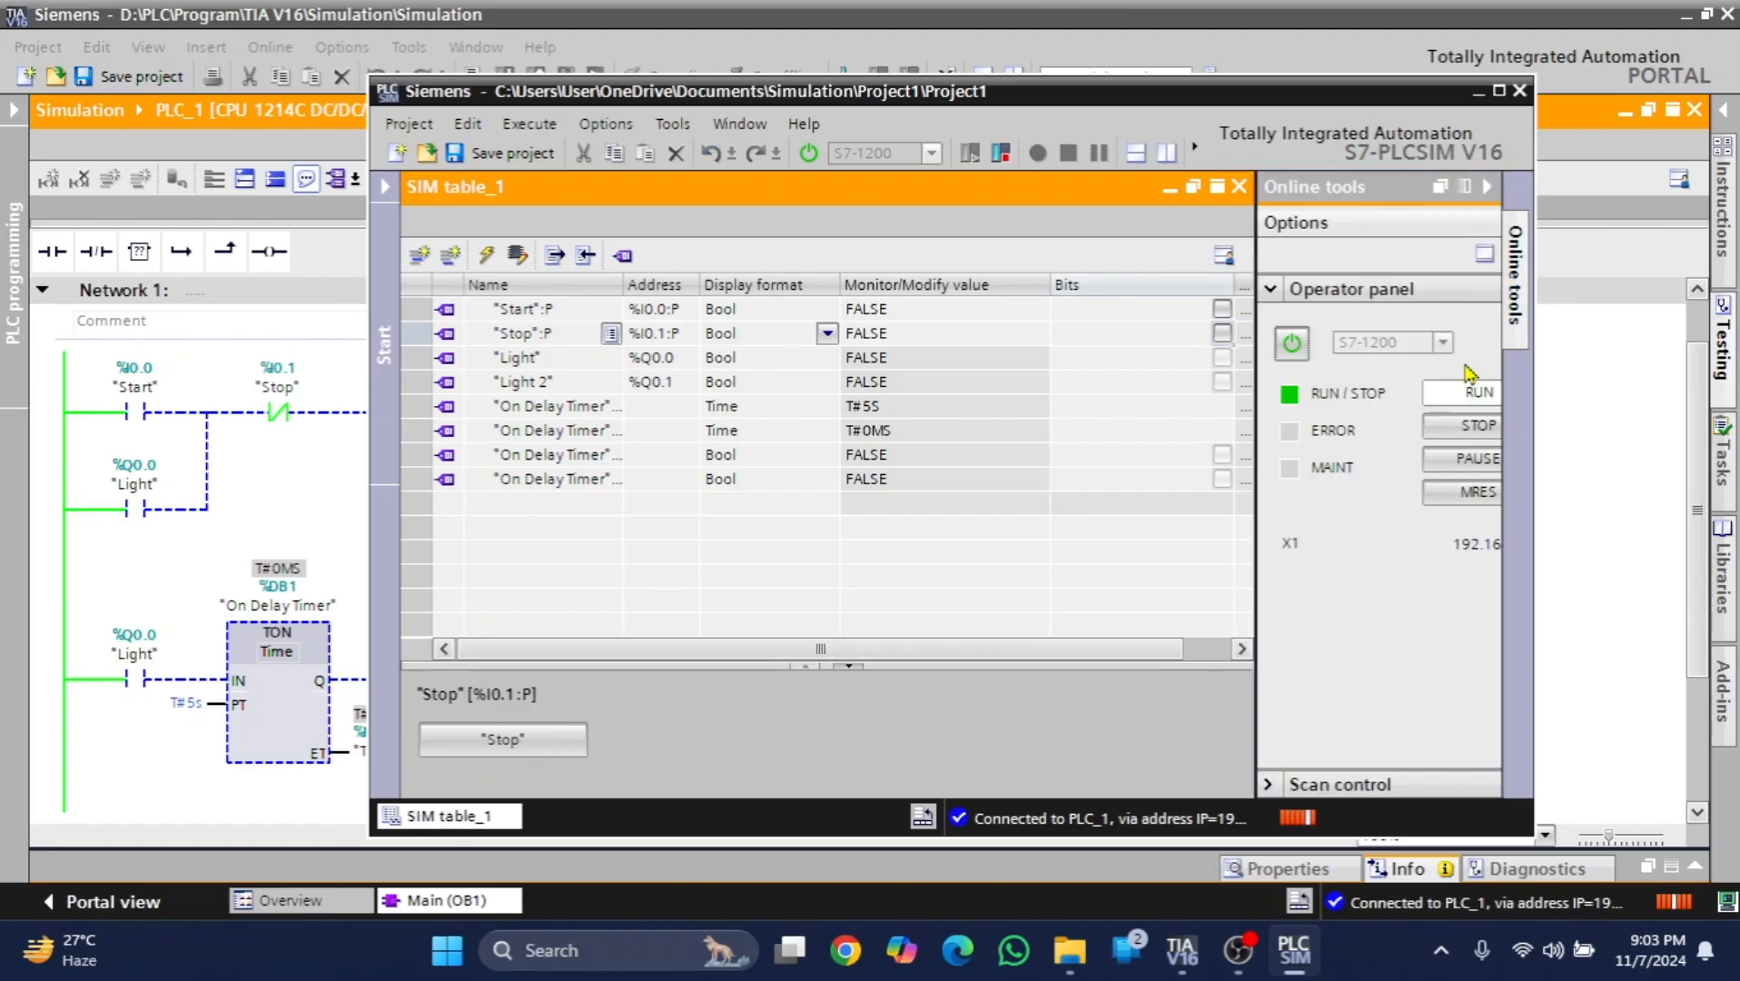
pyautogui.click(1471, 427)
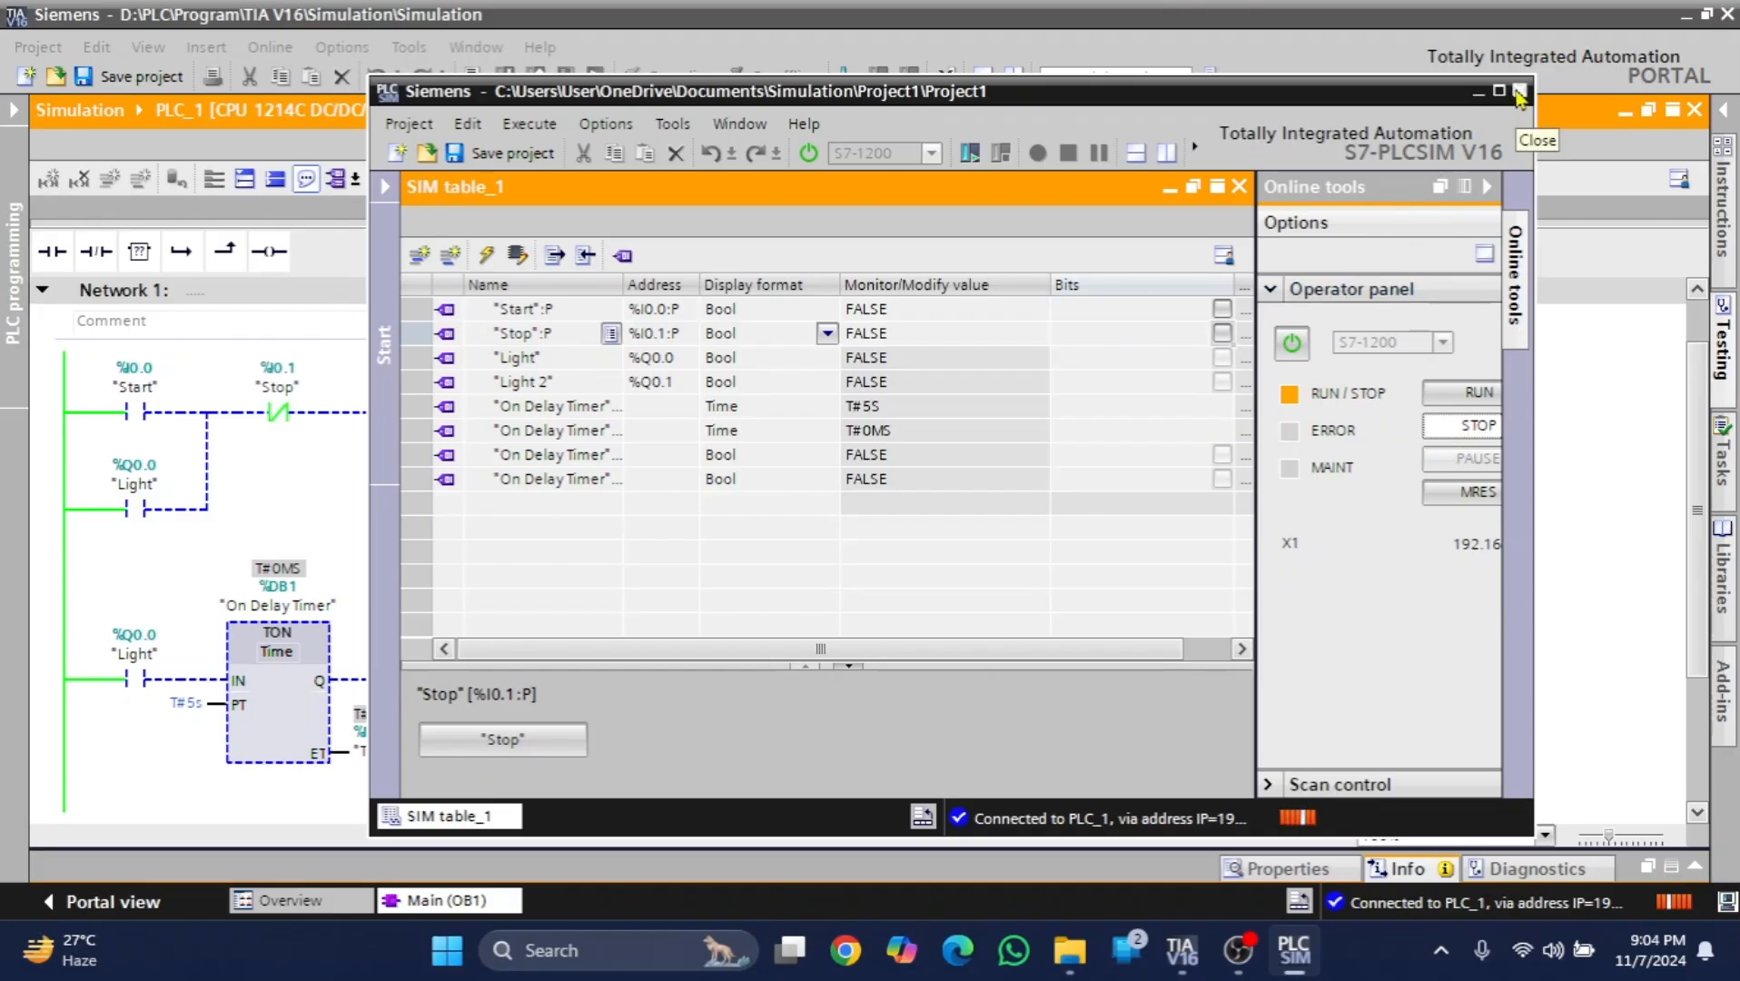
# - Turn off monitoring for Main [OB1], go offline from PLC_1, and bring the S7-PLCSIM window back into full view
pyautogui.moveTo(1104, 94); pyautogui.dragTo(1254, 491)
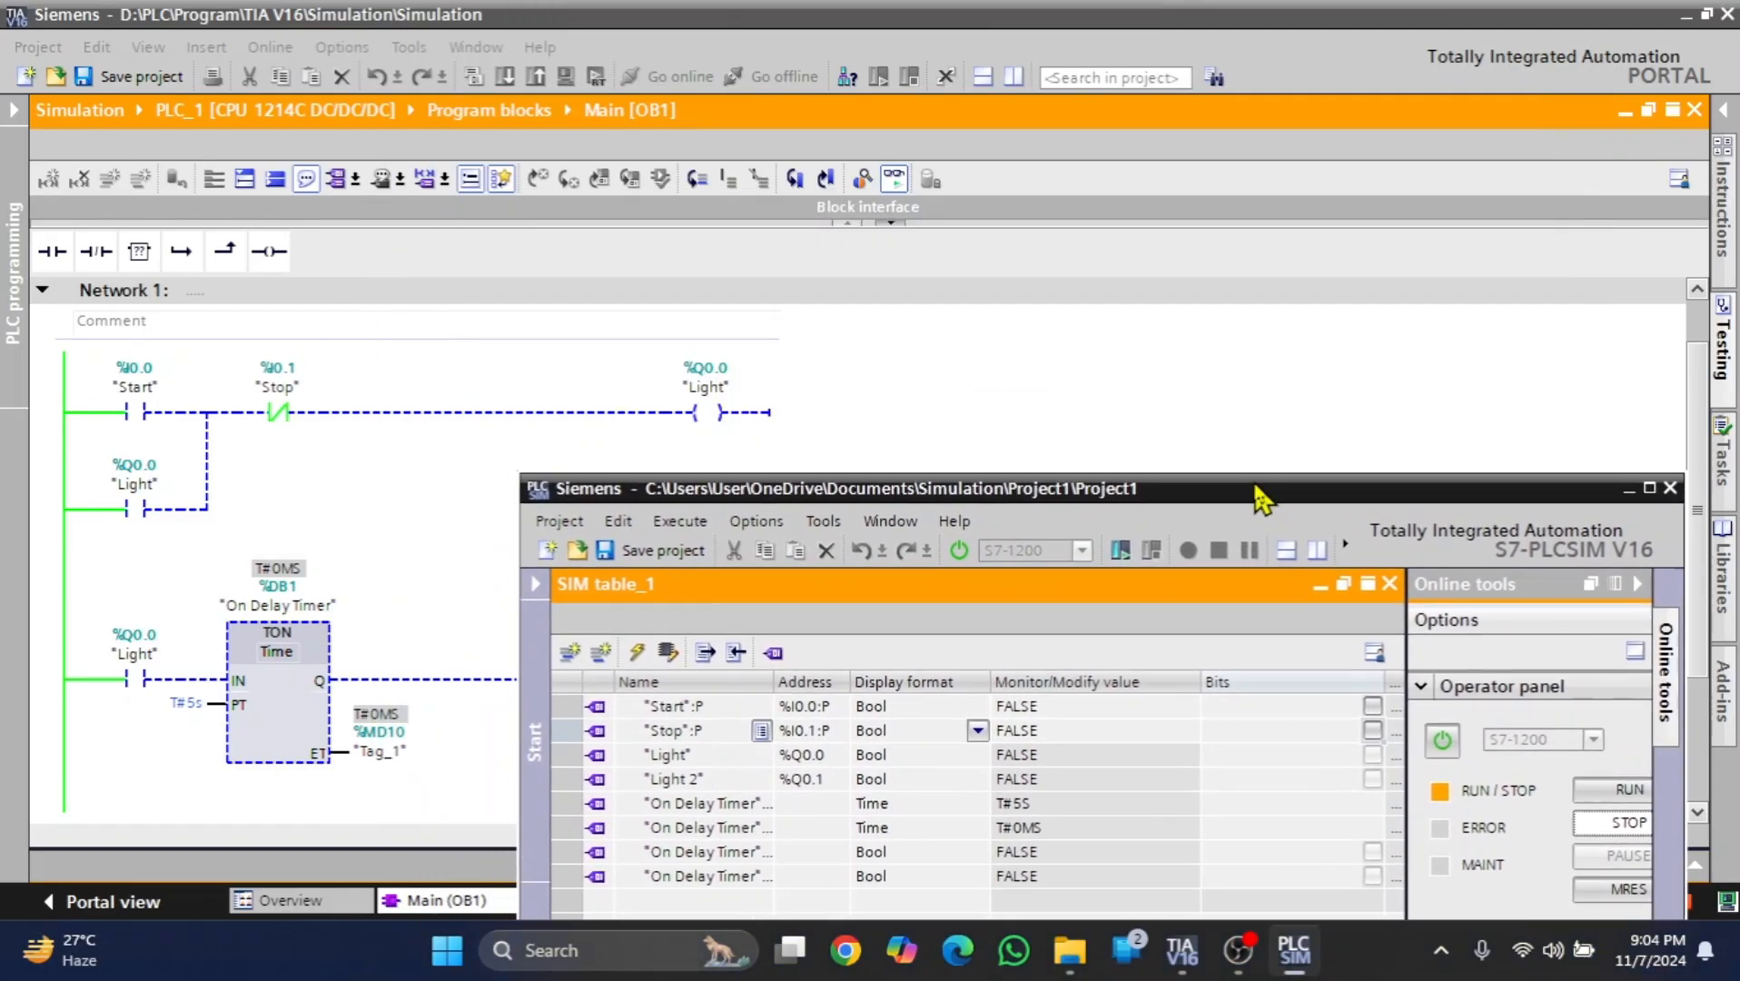
pyautogui.click(892, 179)
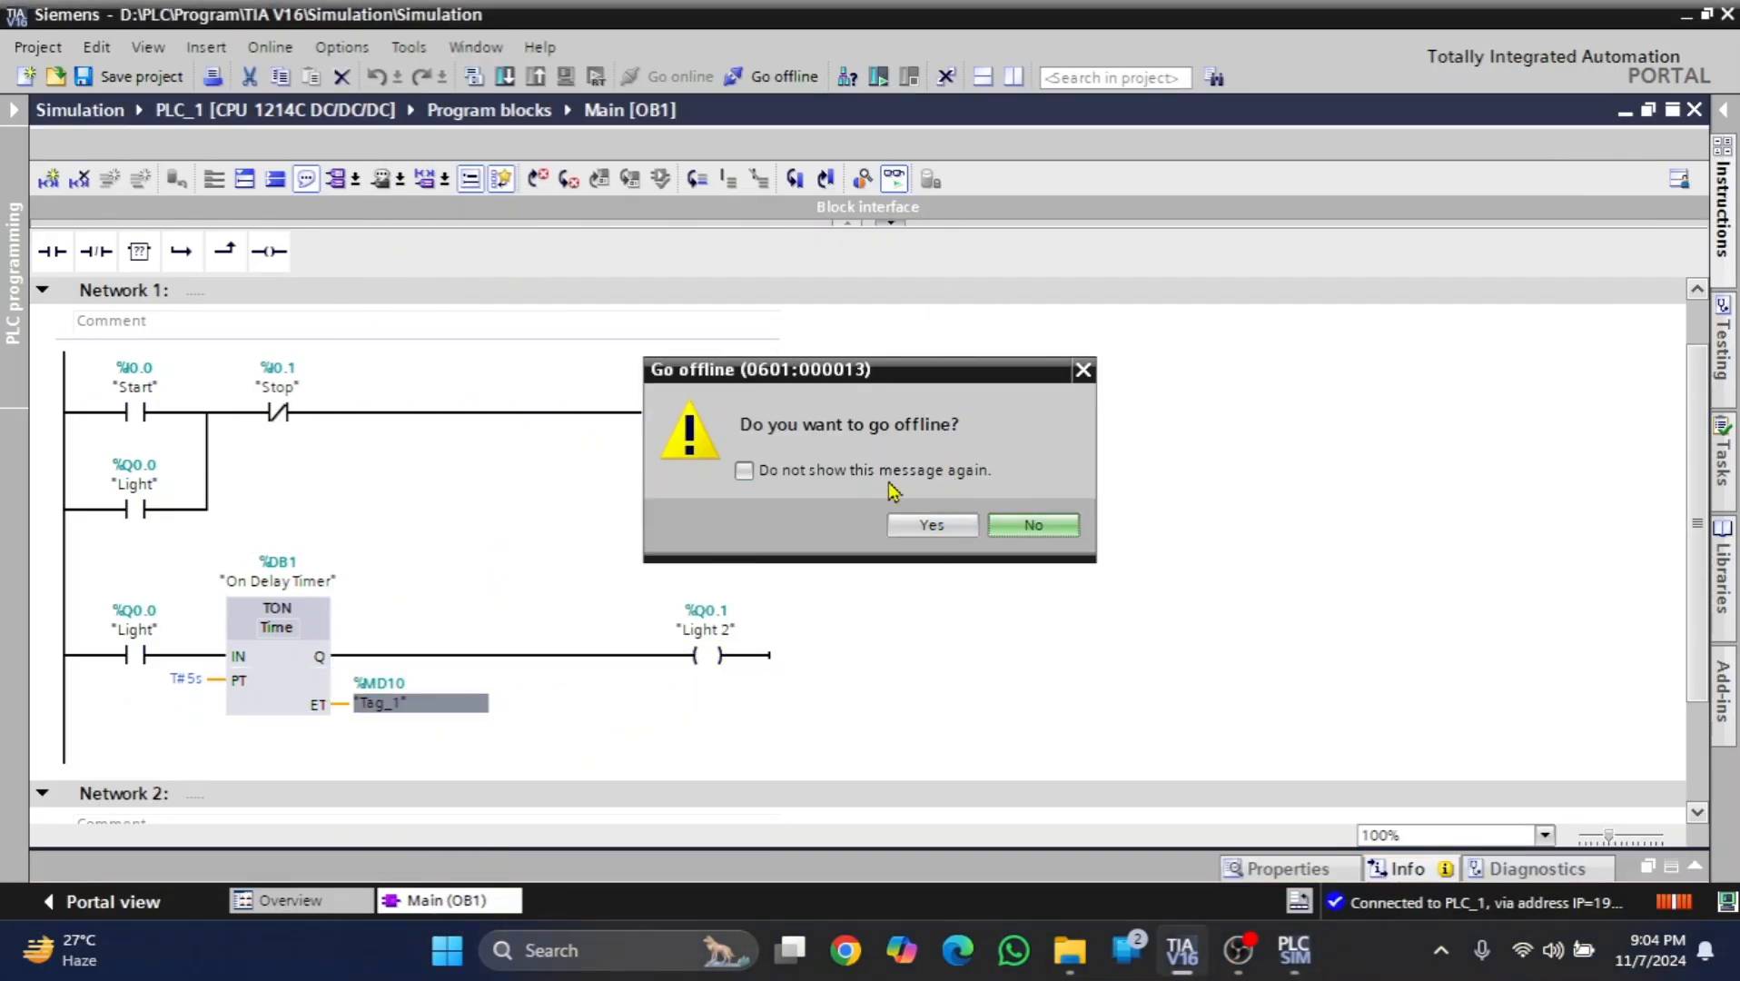
pyautogui.click(936, 525)
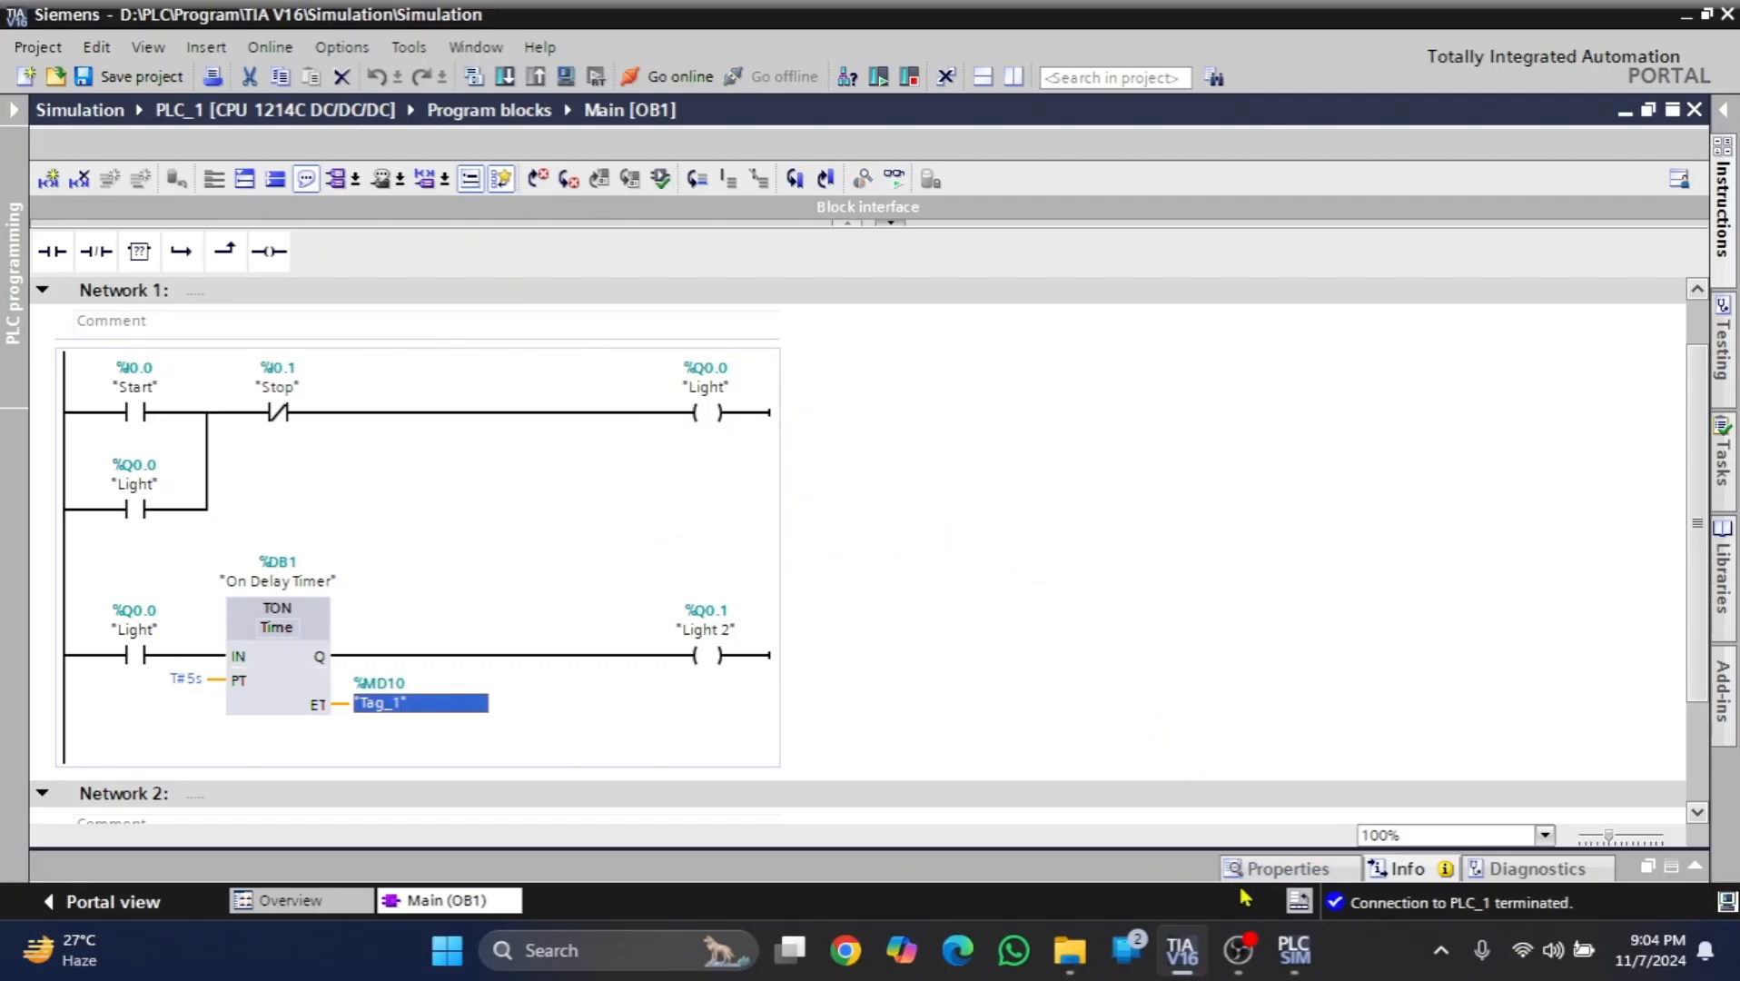
pyautogui.click(1299, 965)
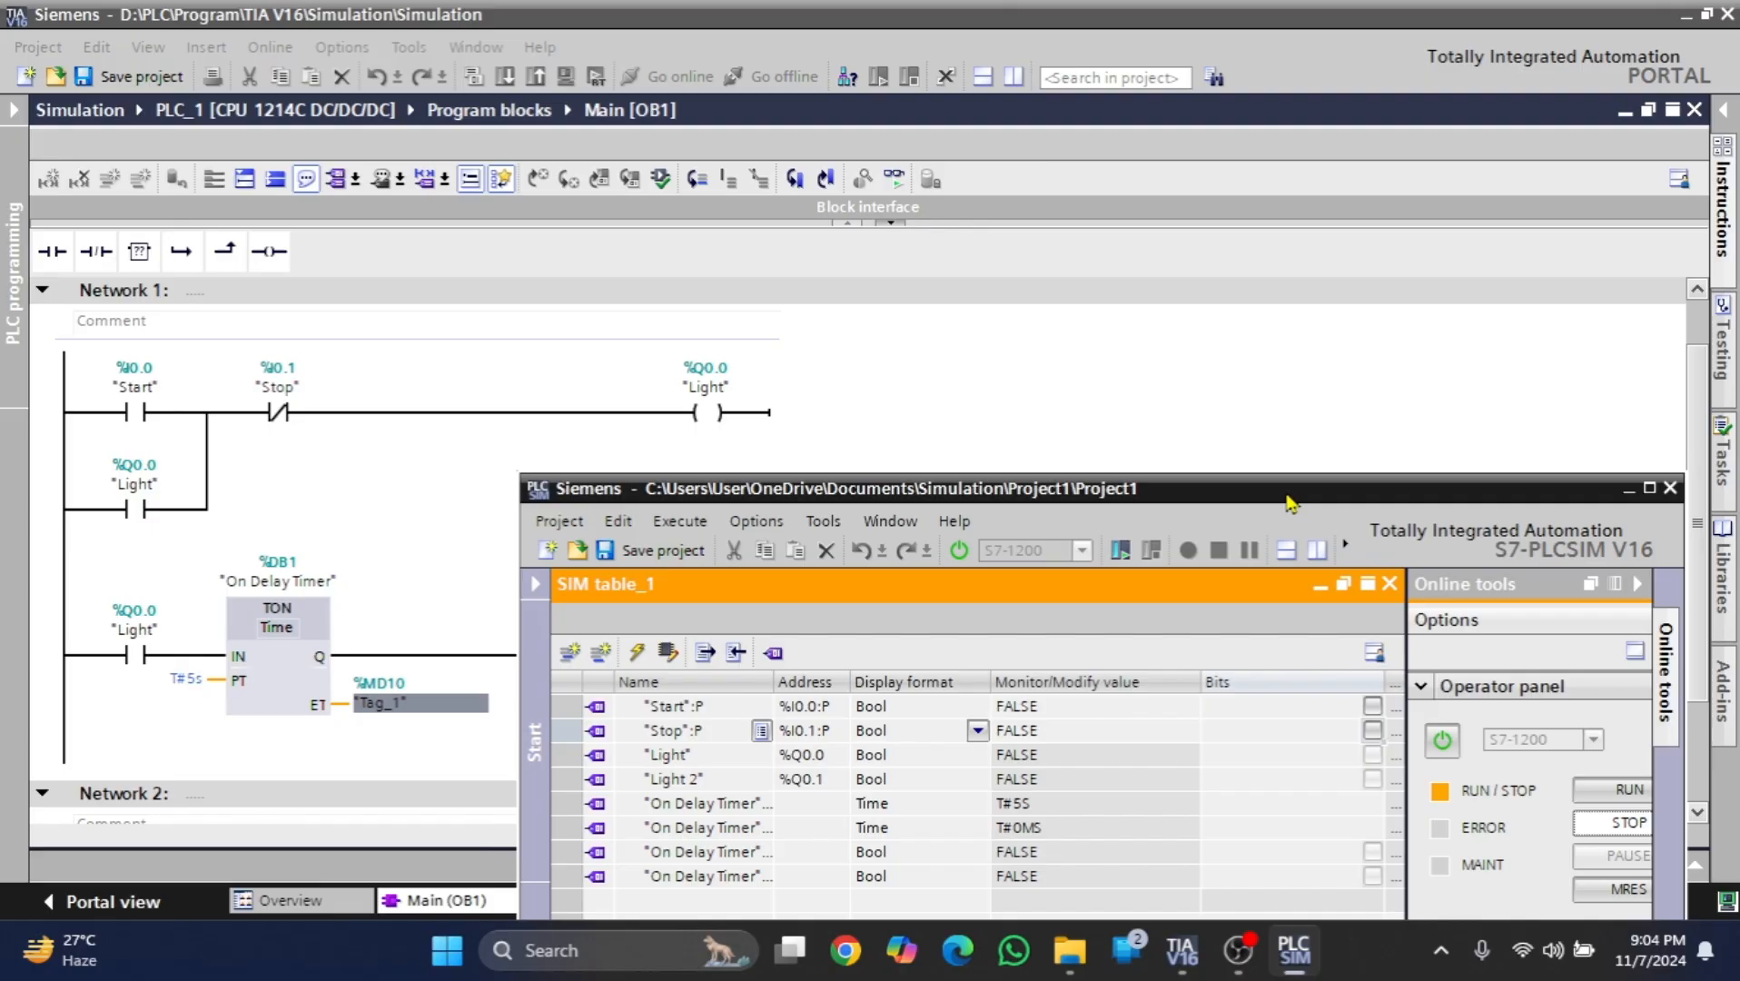
pyautogui.moveTo(1290, 503); pyautogui.dragTo(1218, 98)
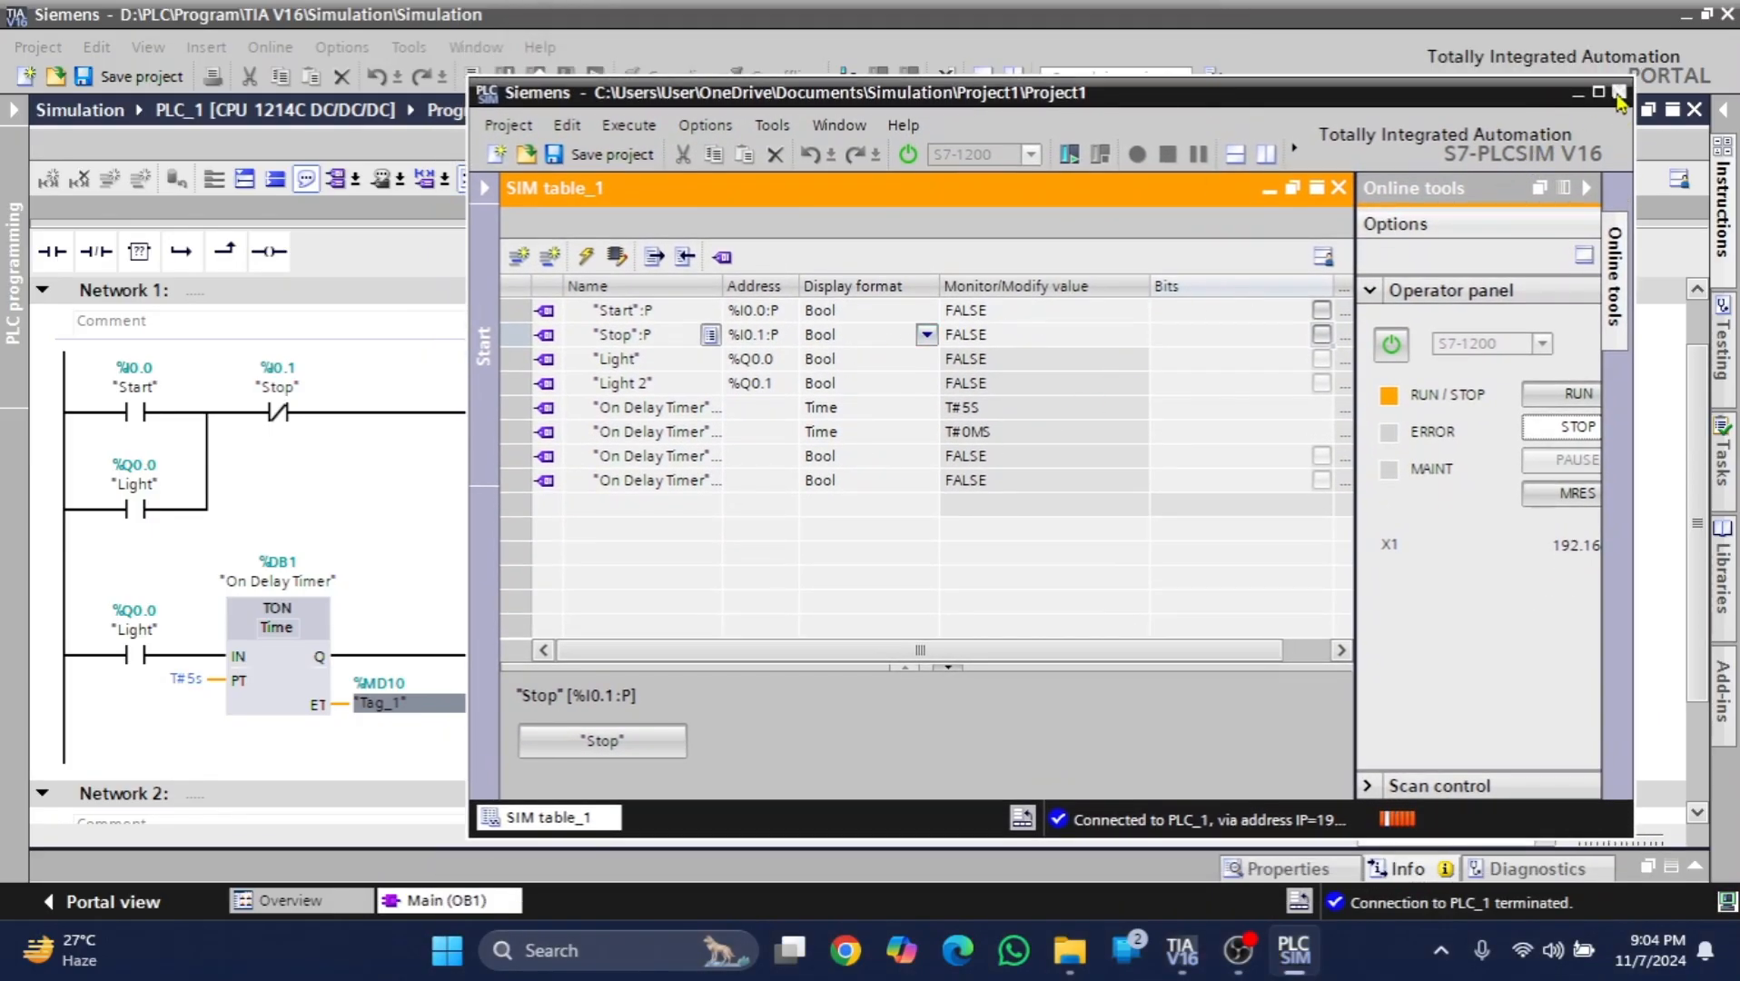
# - Close the S7-PLCSIM simulator and save the changes to its current project, Project1
pyautogui.click(1618, 92)
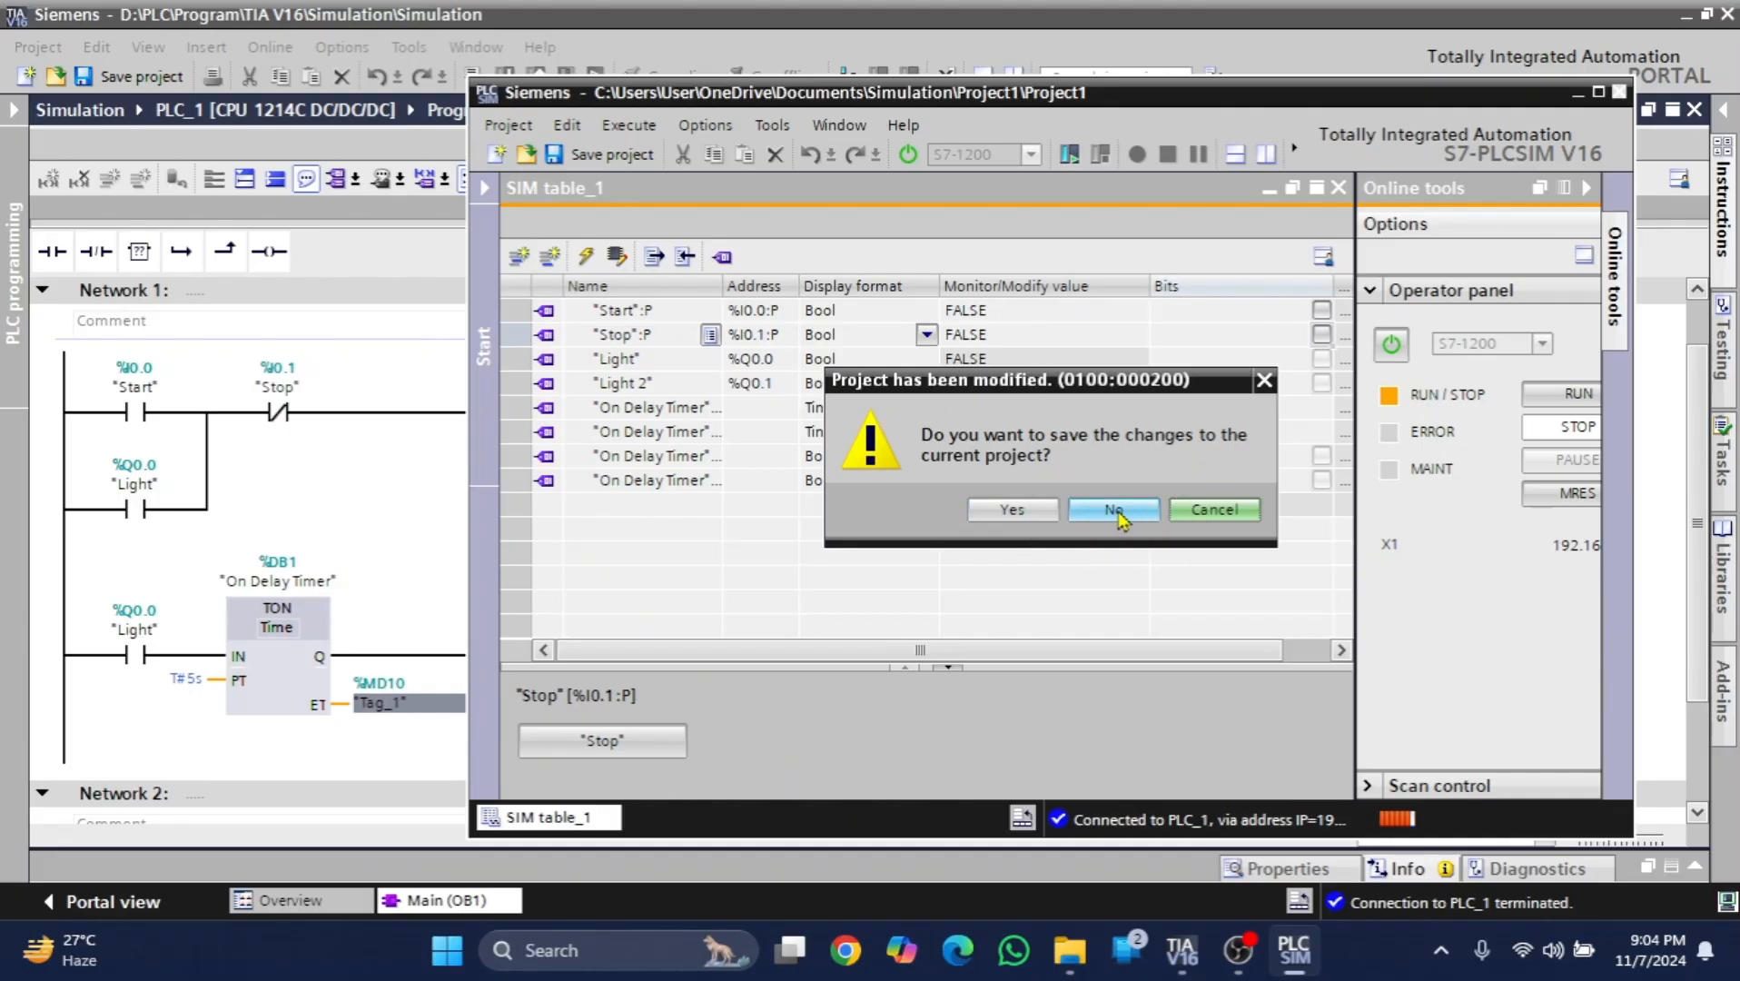
pyautogui.click(1014, 512)
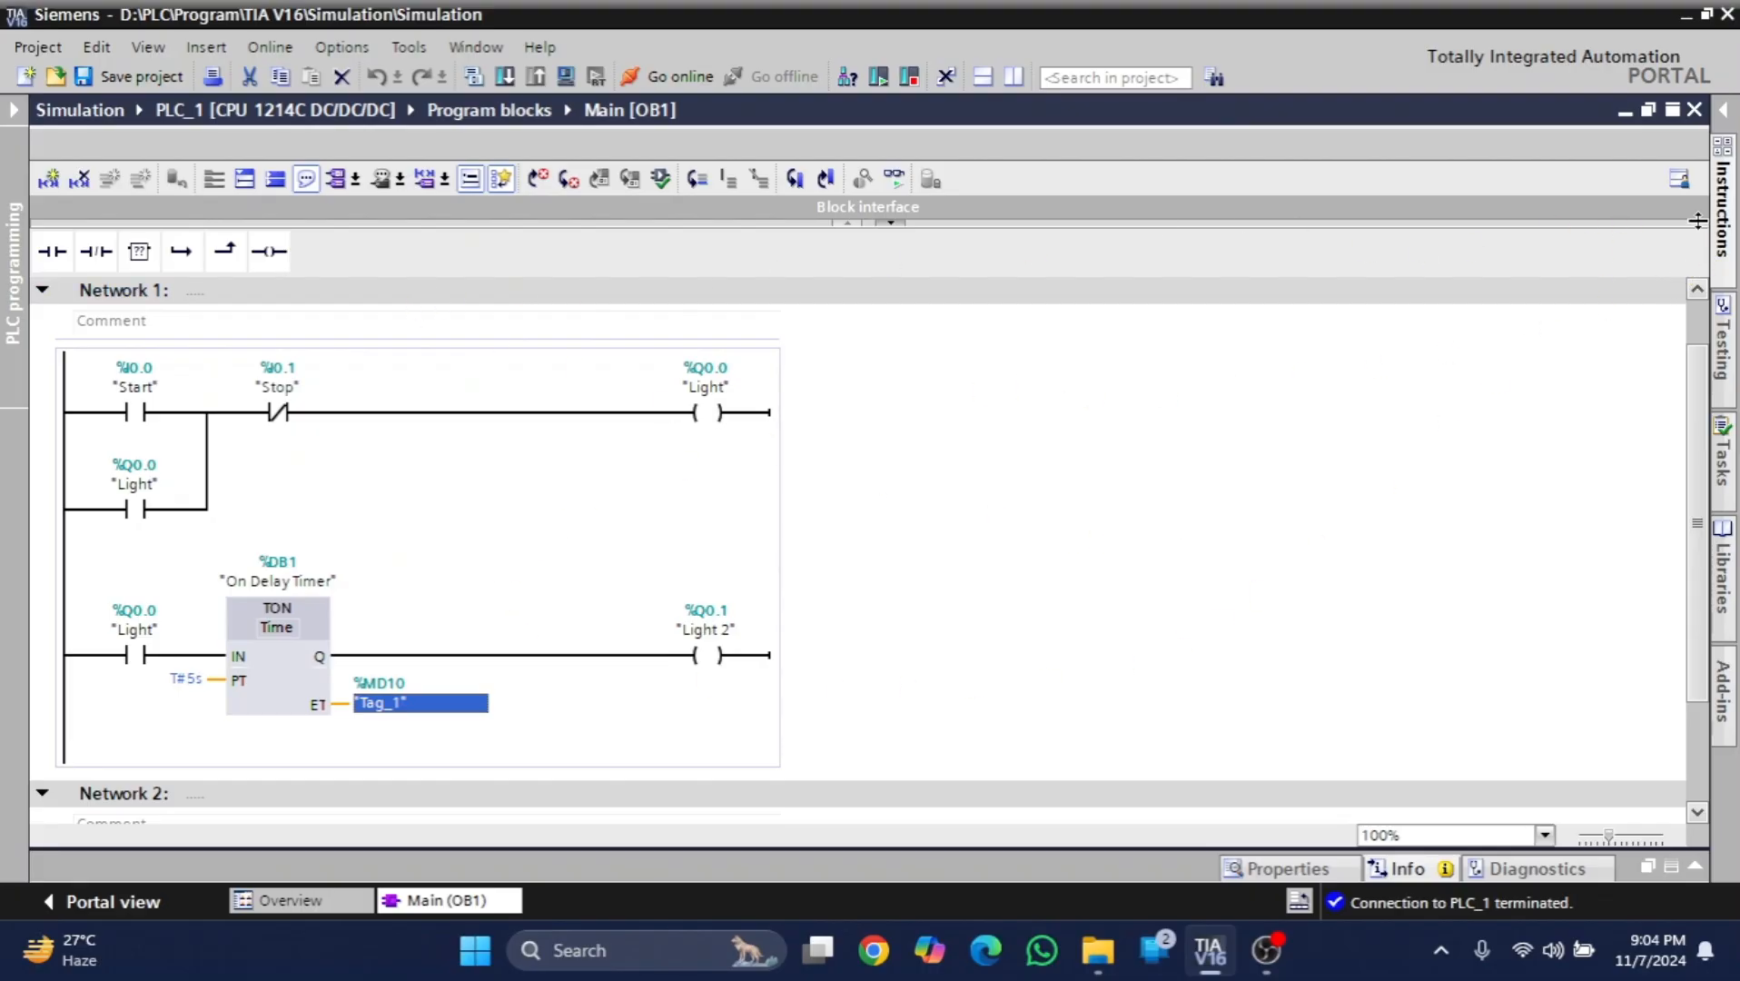
# - Expand the collapsed instruction list and project tree on either side of the Main [OB1] editor
pyautogui.click(1724, 110)
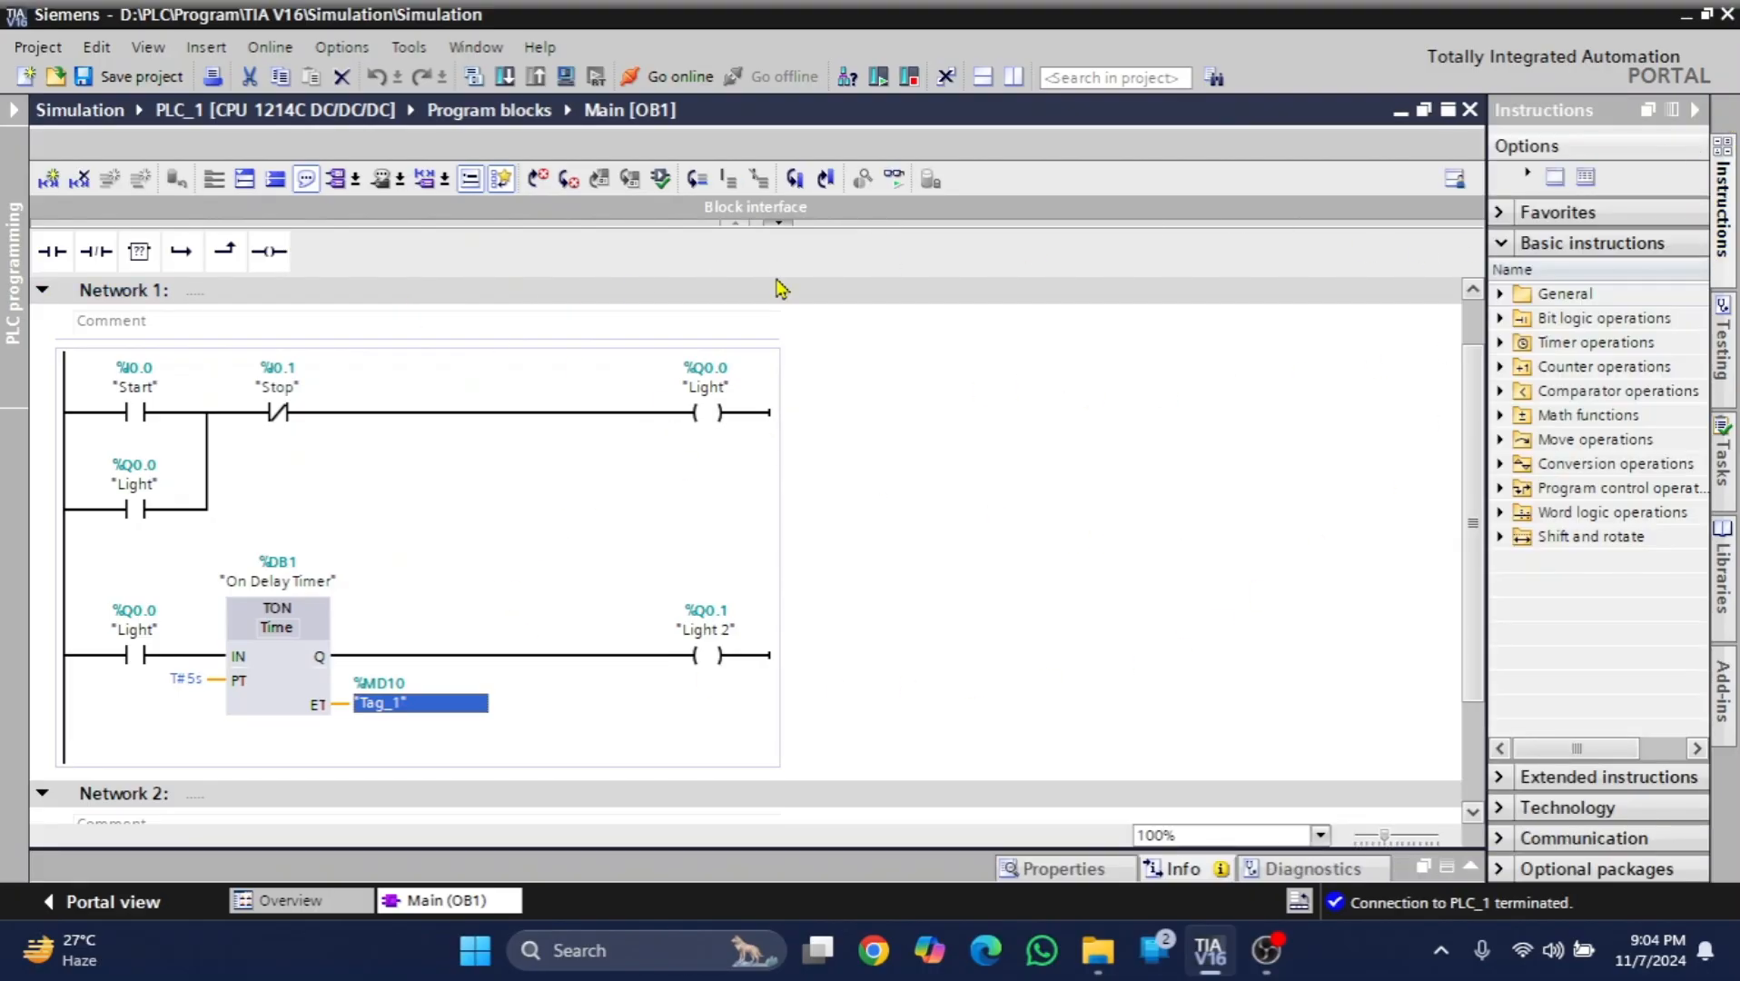
pyautogui.click(9, 114)
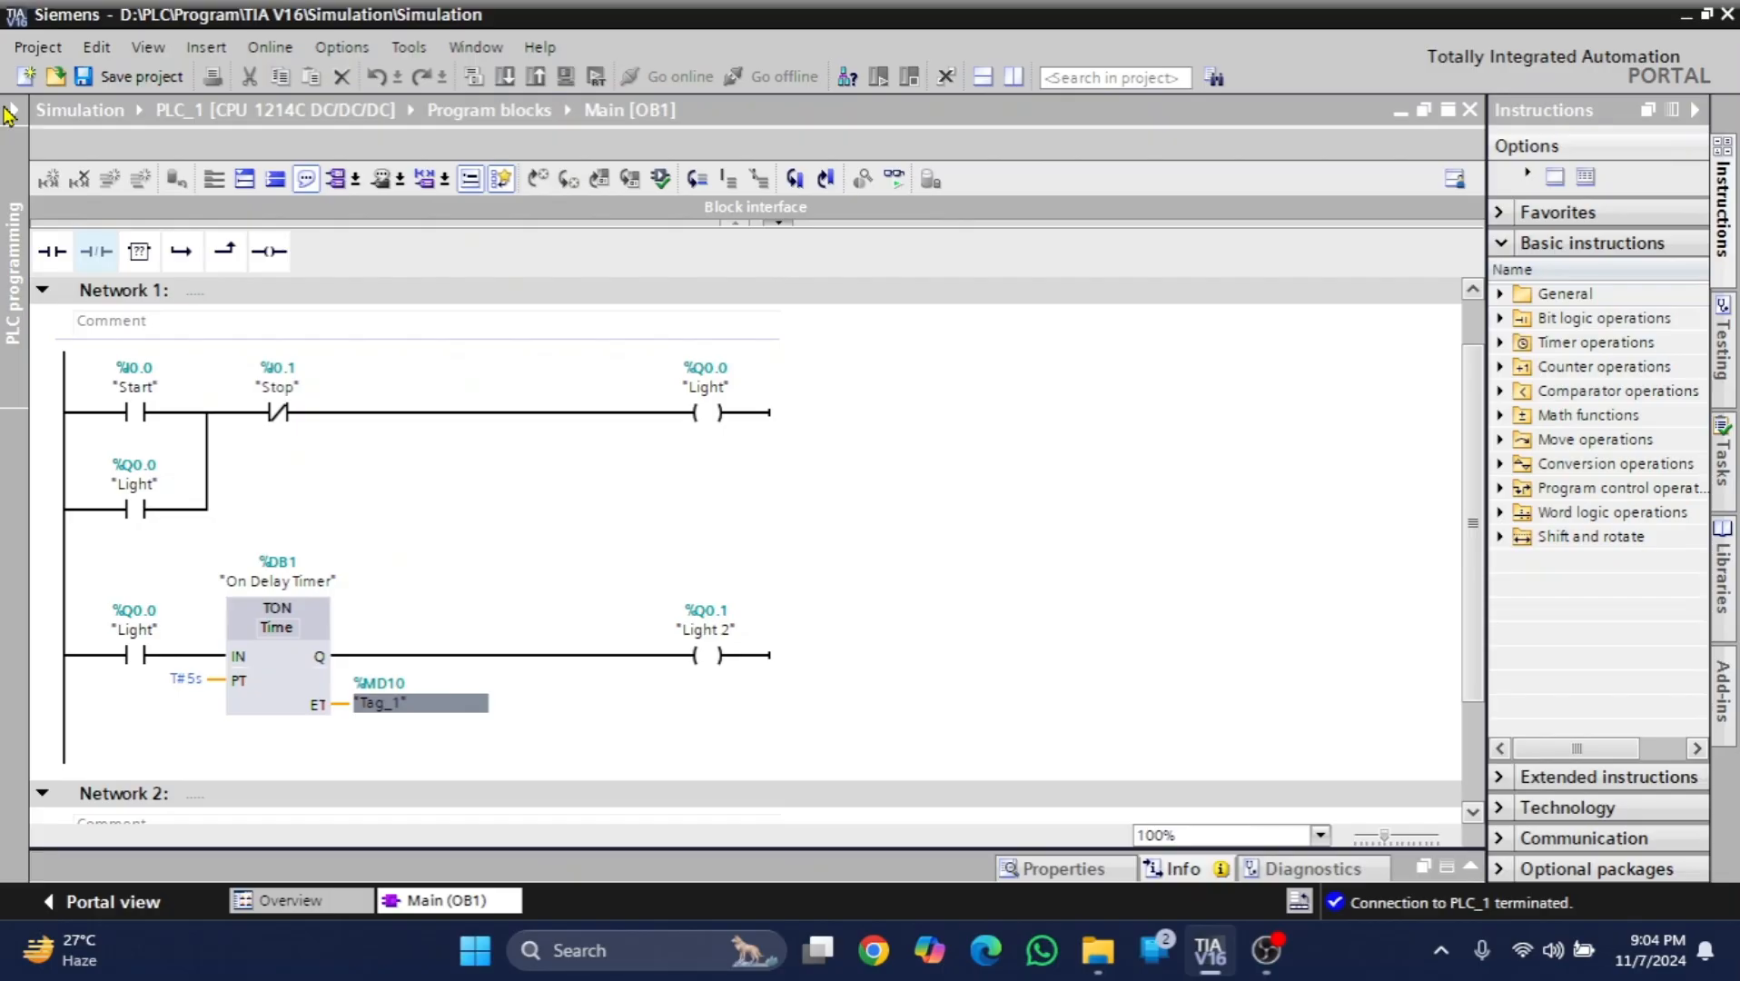
pyautogui.click(12, 109)
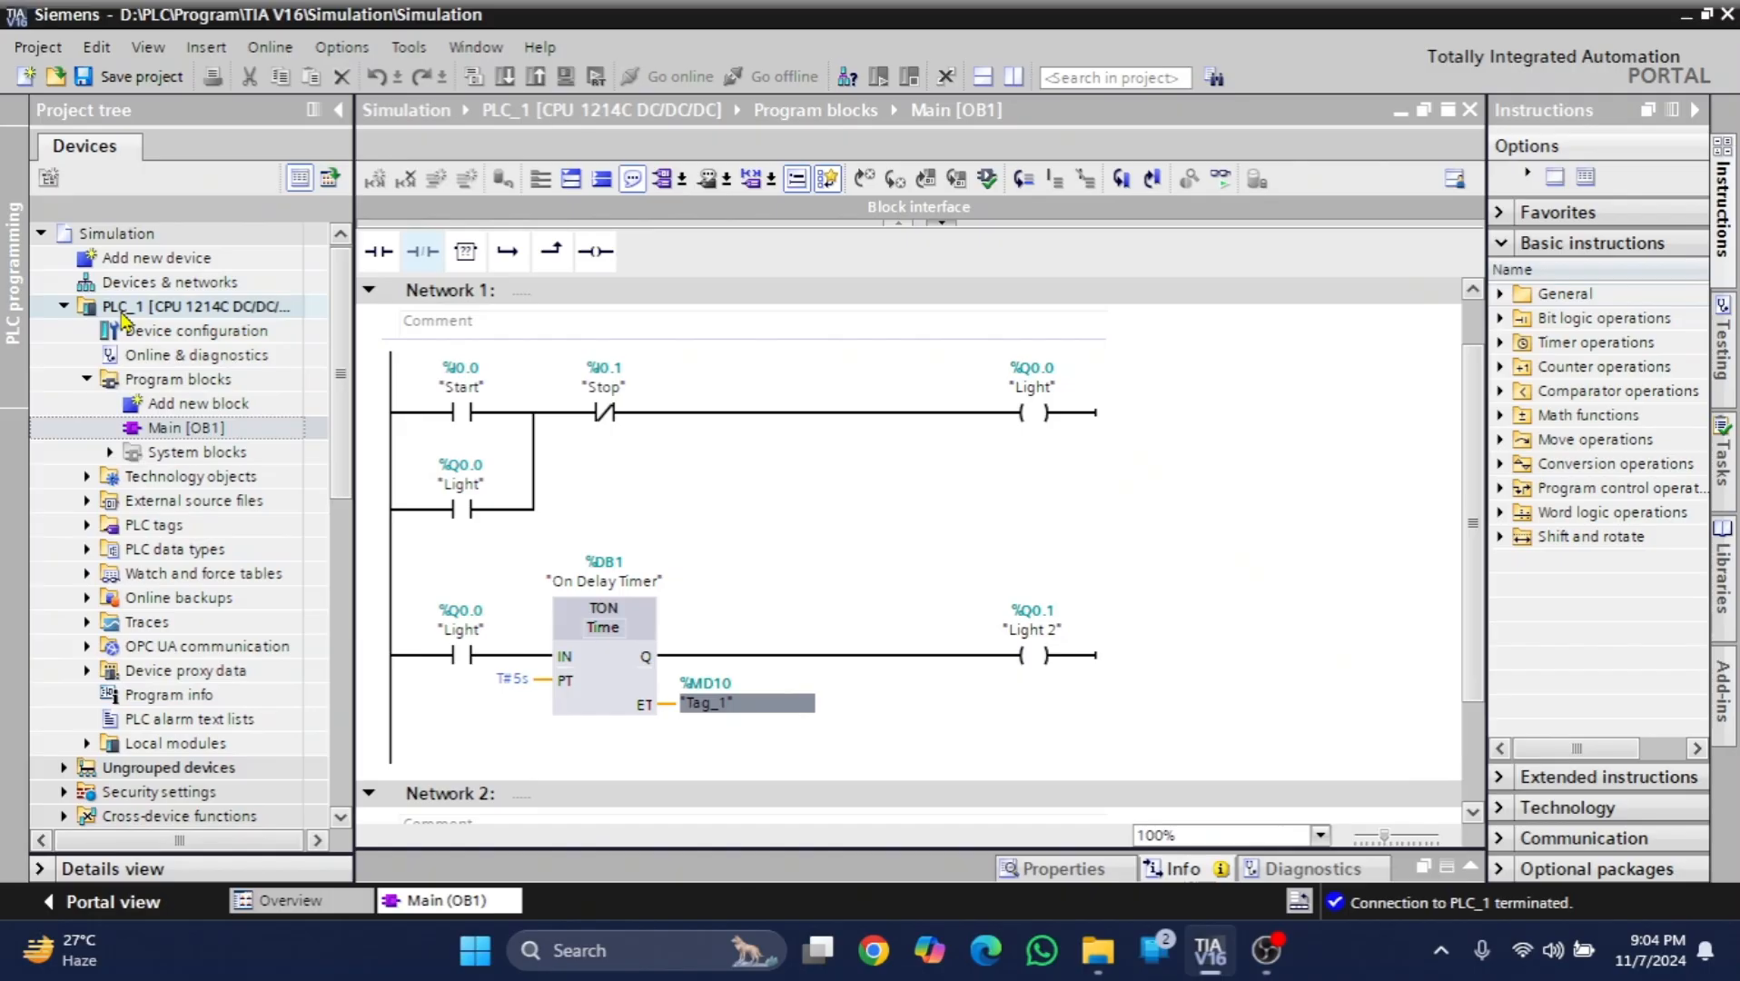
pyautogui.click(160, 312)
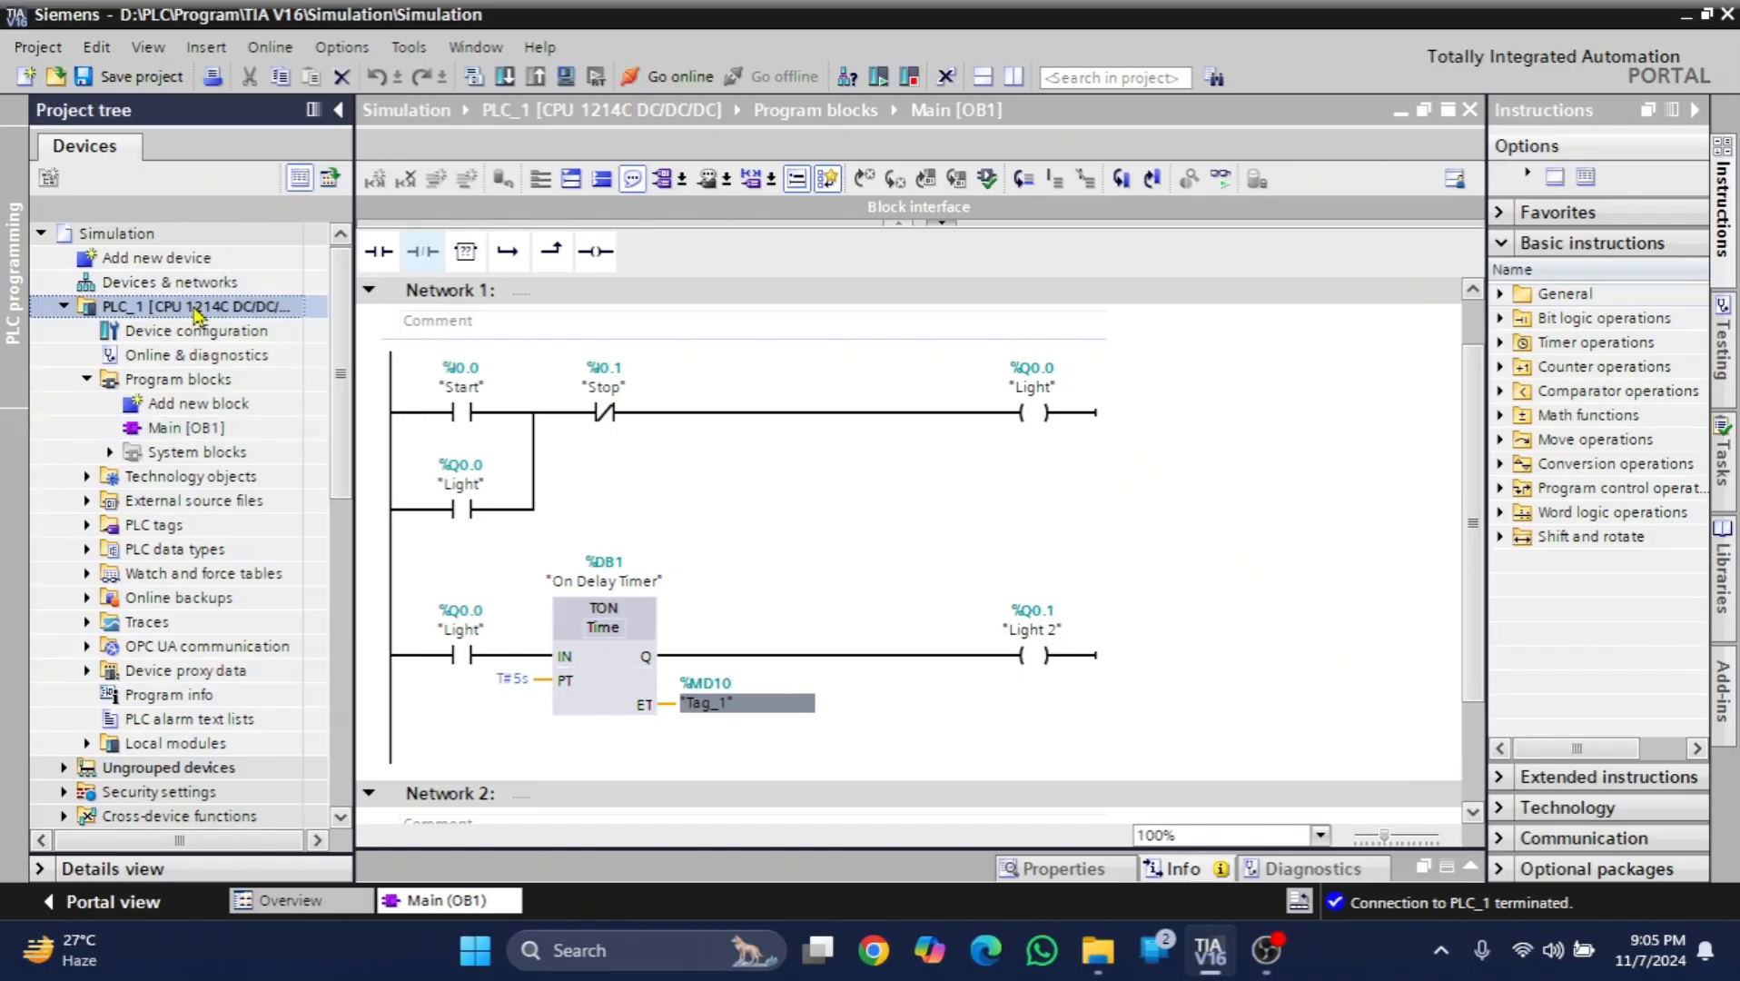
pyautogui.rightClick(204, 314)
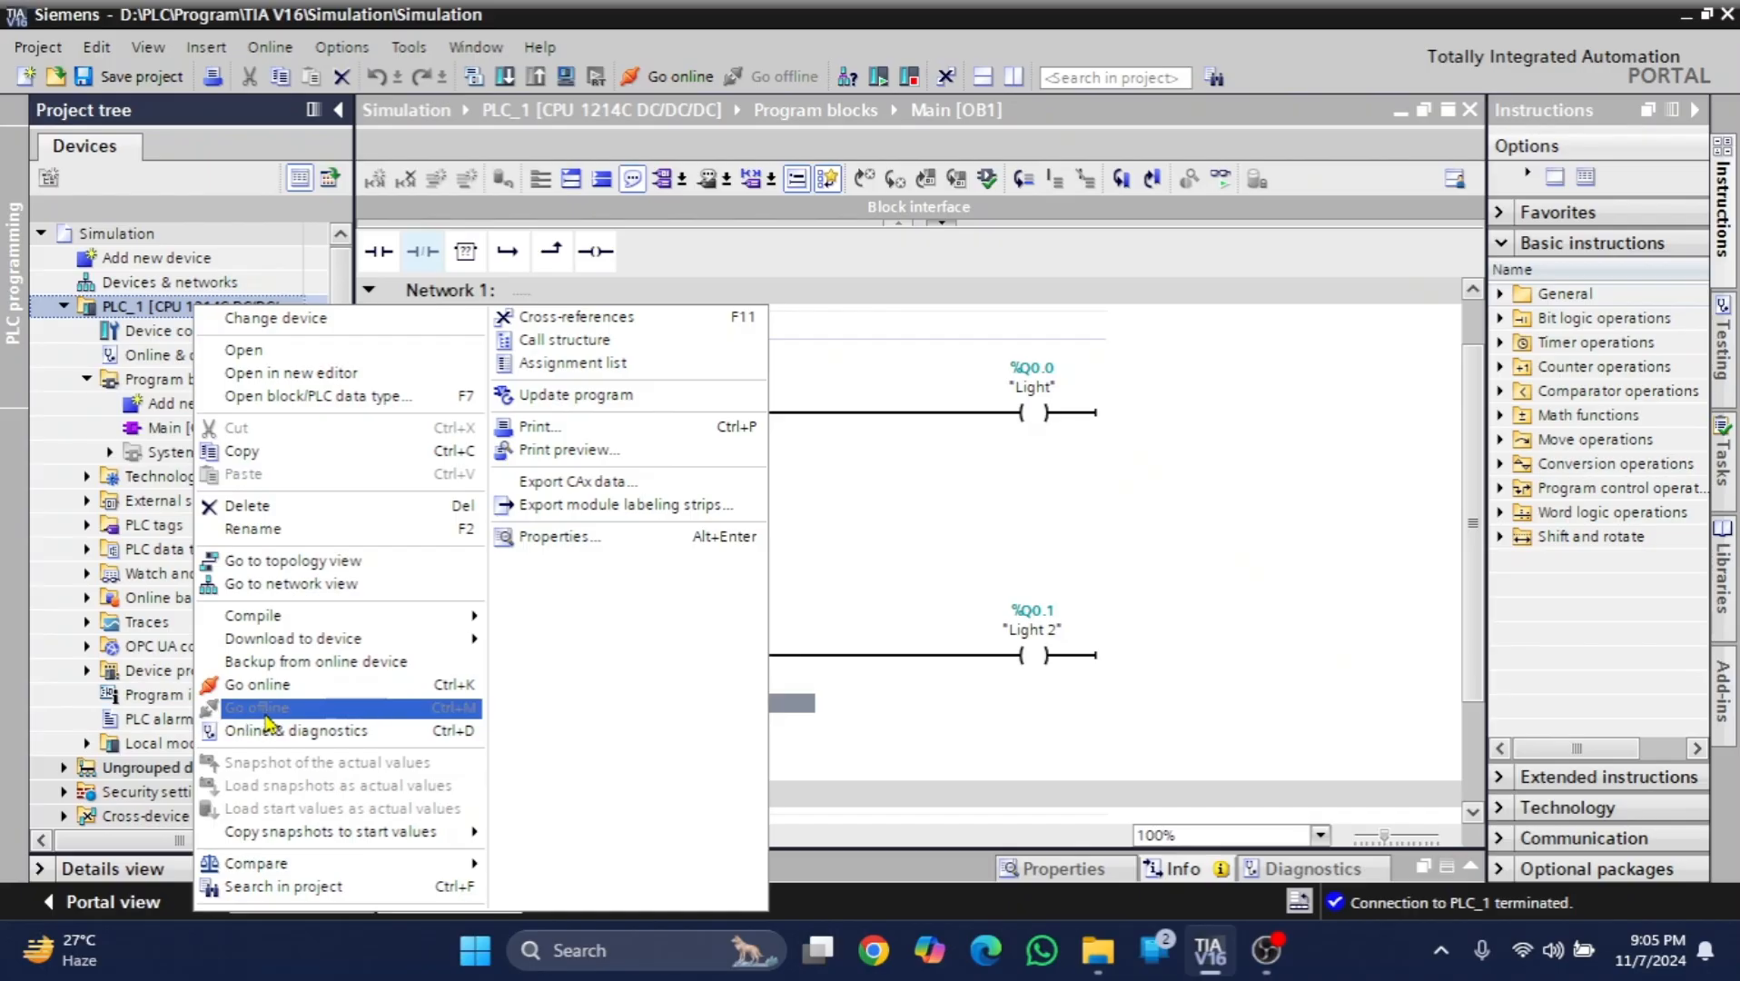
pyautogui.click(898, 488)
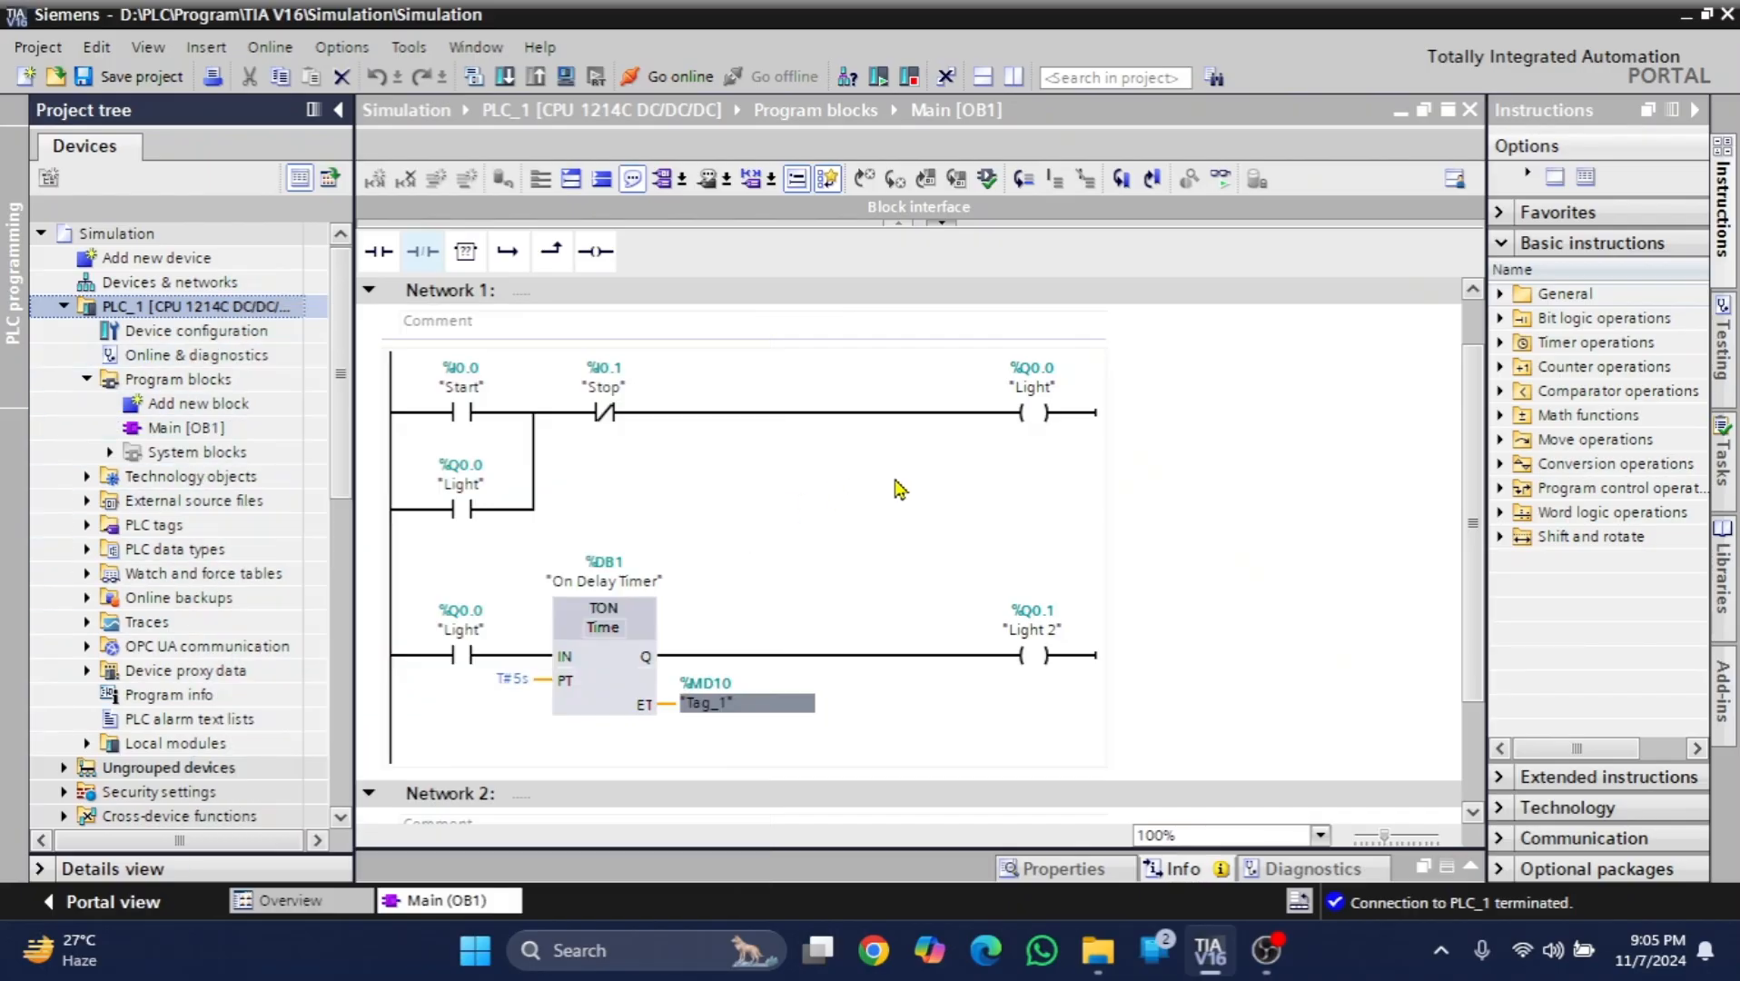
pyautogui.click(898, 488)
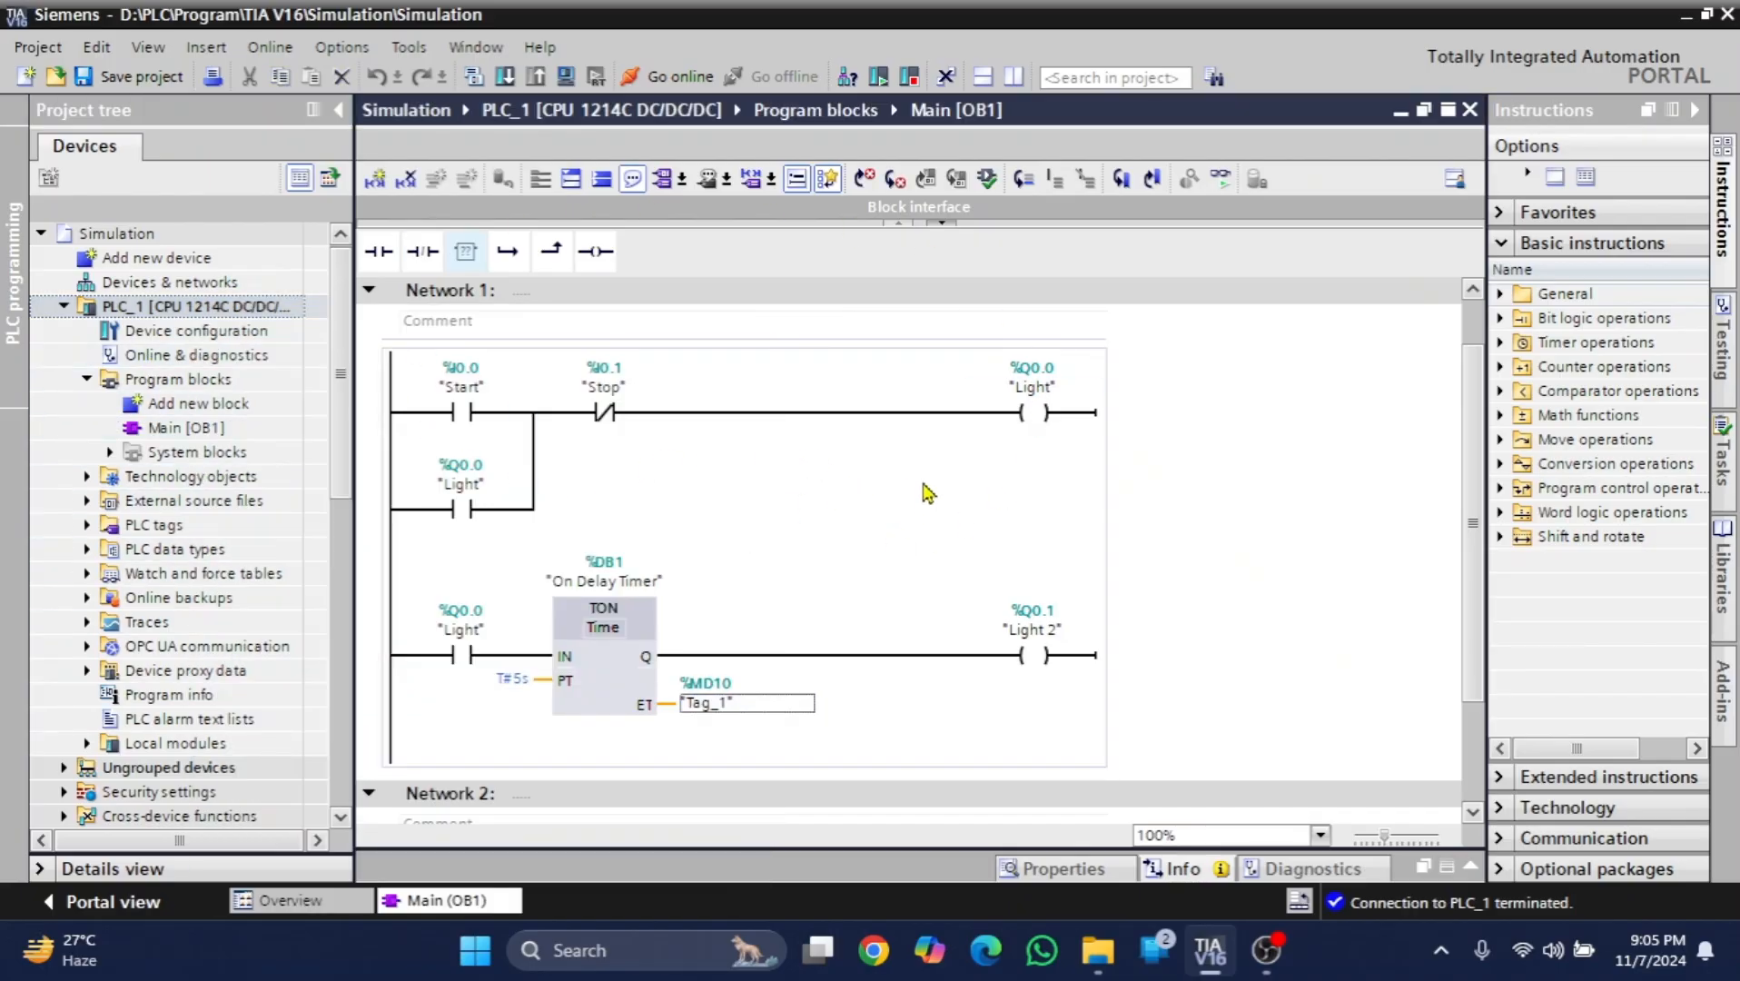